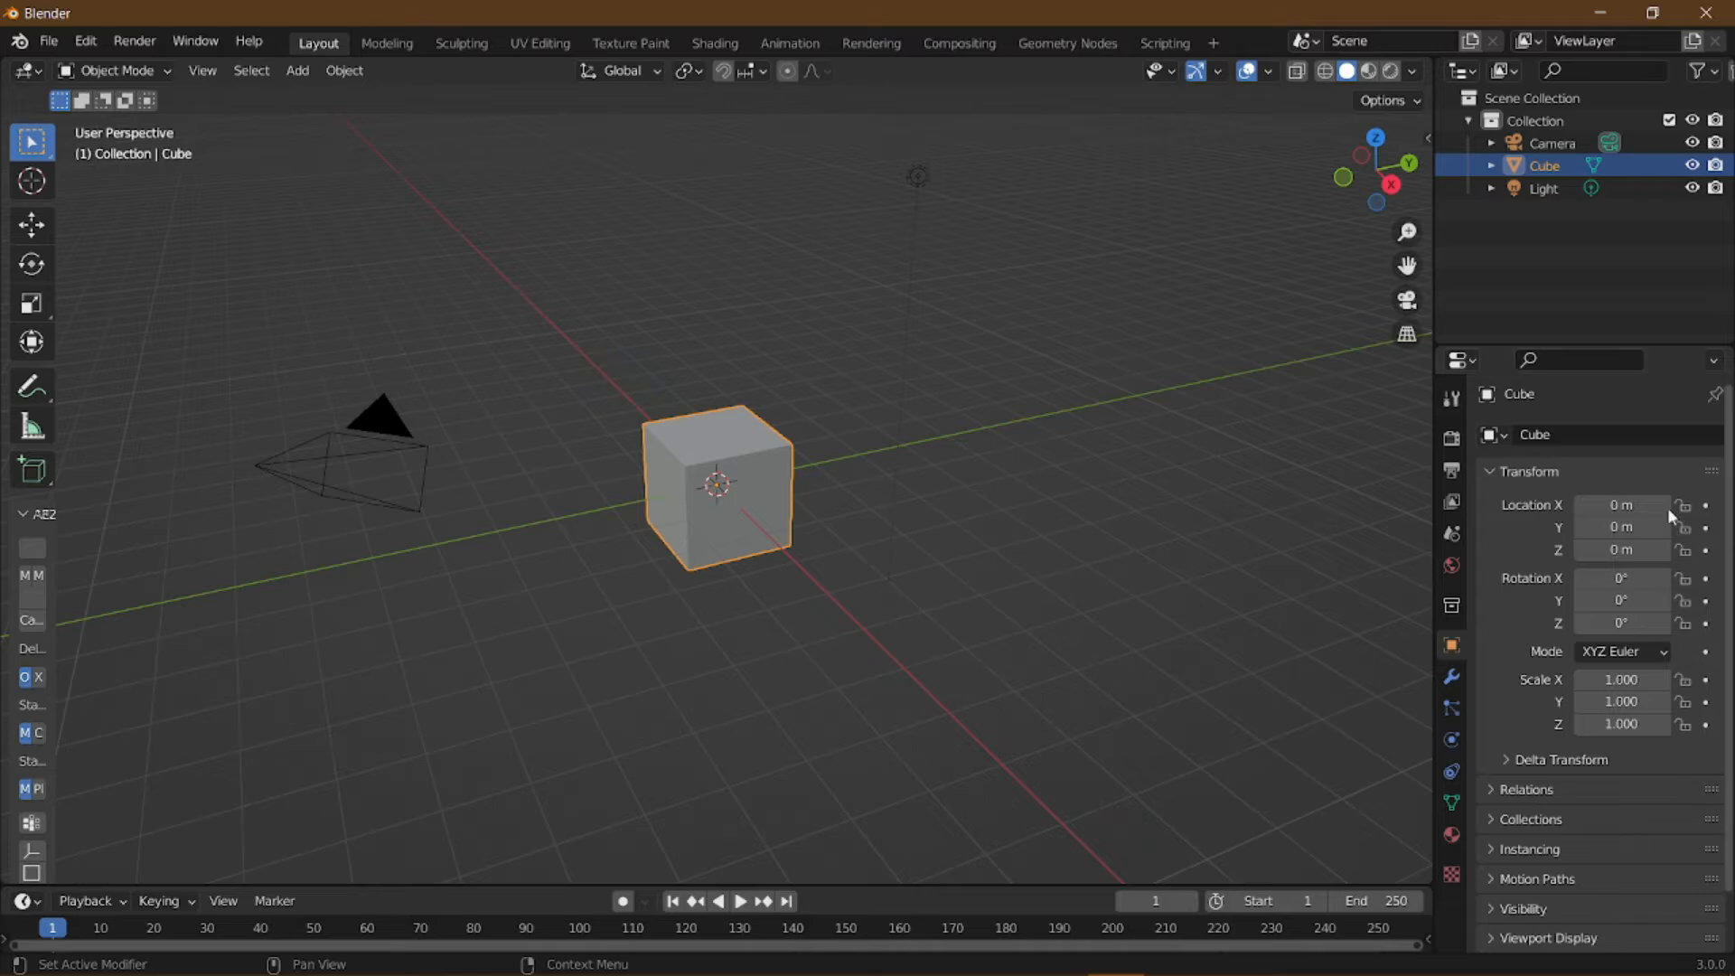
# Delete all default objects from the scene and add a new cube mesh
pyautogui.press('a')
pyautogui.press('Delete')
pyautogui.hotkey('shift', 'a')
pyautogui.moveTo(1011, 277)
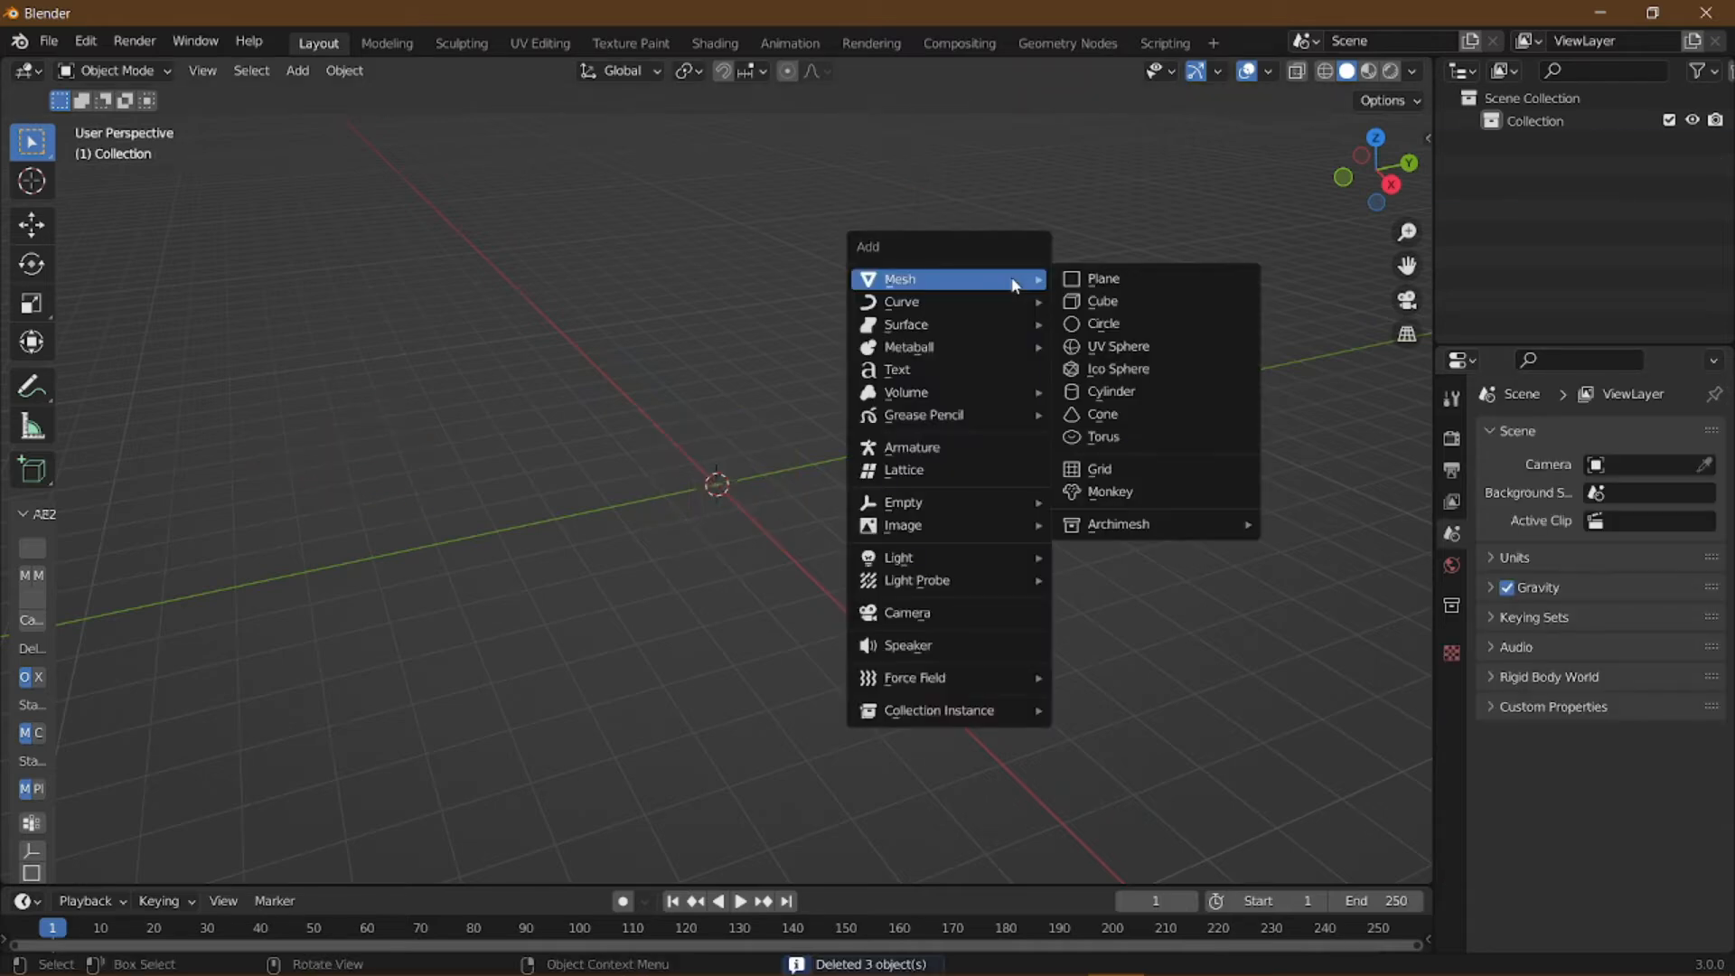
pyautogui.click(1095, 301)
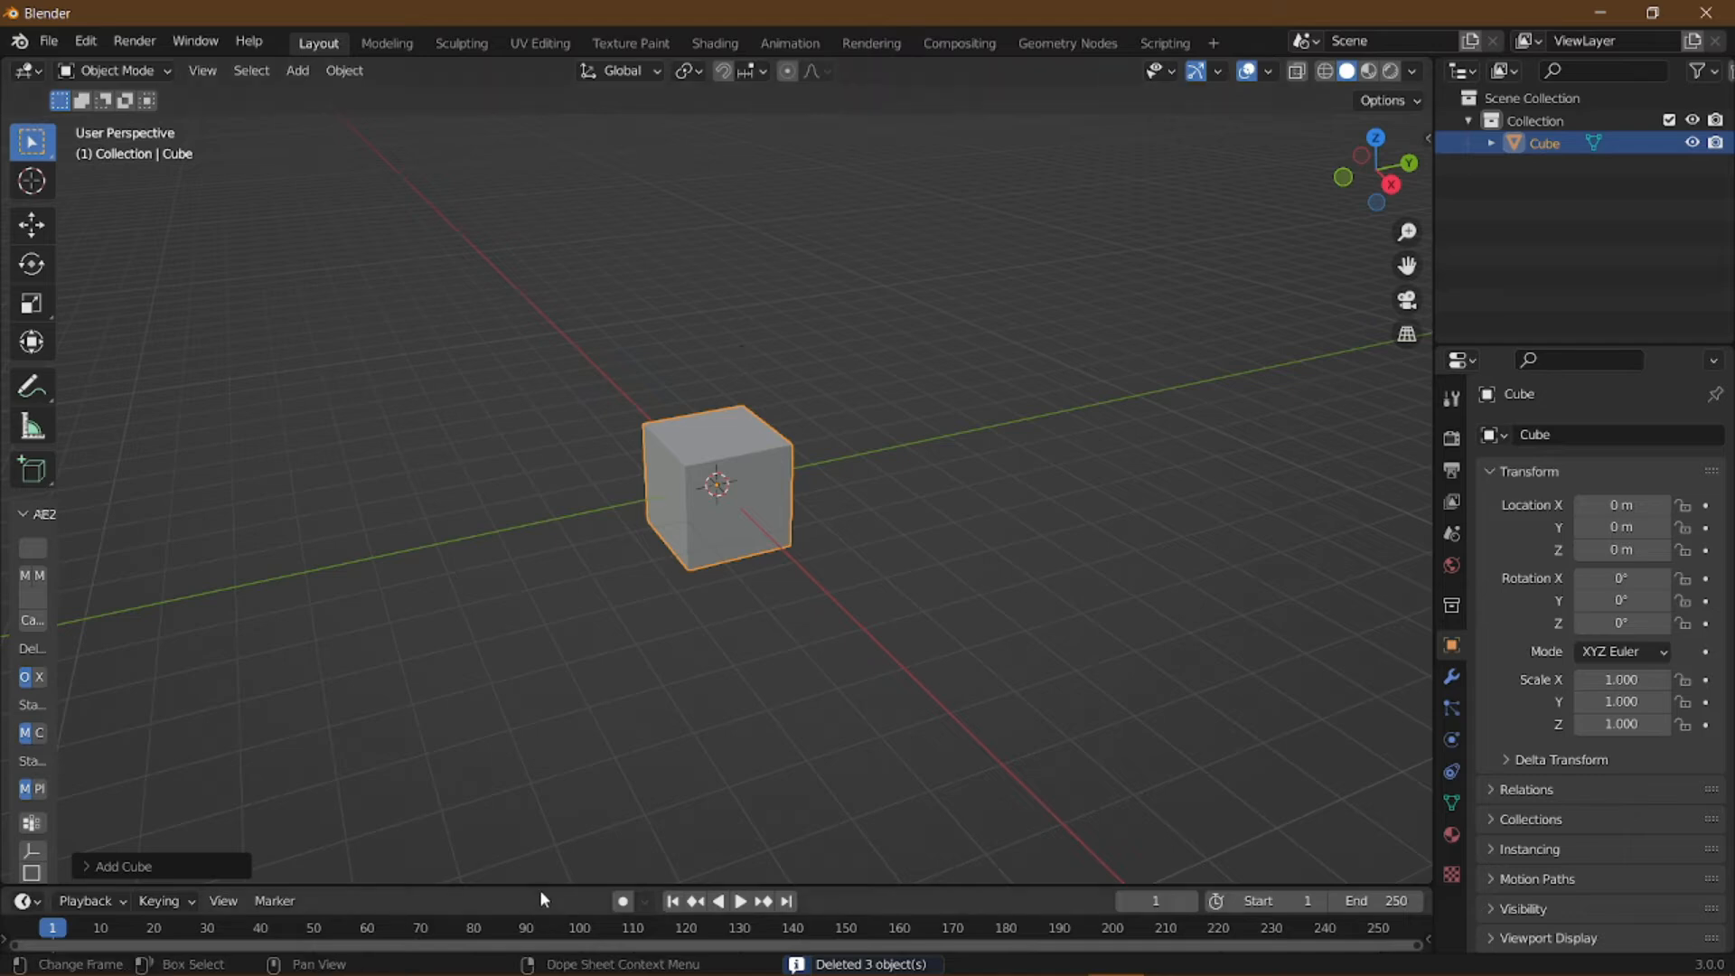
# Enlarge the timeline area and keyframe the cube's location, rotation and scale at frame 1
pyautogui.moveTo(539, 886); pyautogui.dragTo(571, 669)
pyautogui.moveTo(740, 501)
pyautogui.mouseDown(button='middle')
pyautogui.moveTo(741, 517)
pyautogui.moveTo(701, 500)
pyautogui.moveTo(725, 493)
pyautogui.mouseUp(button='middle')
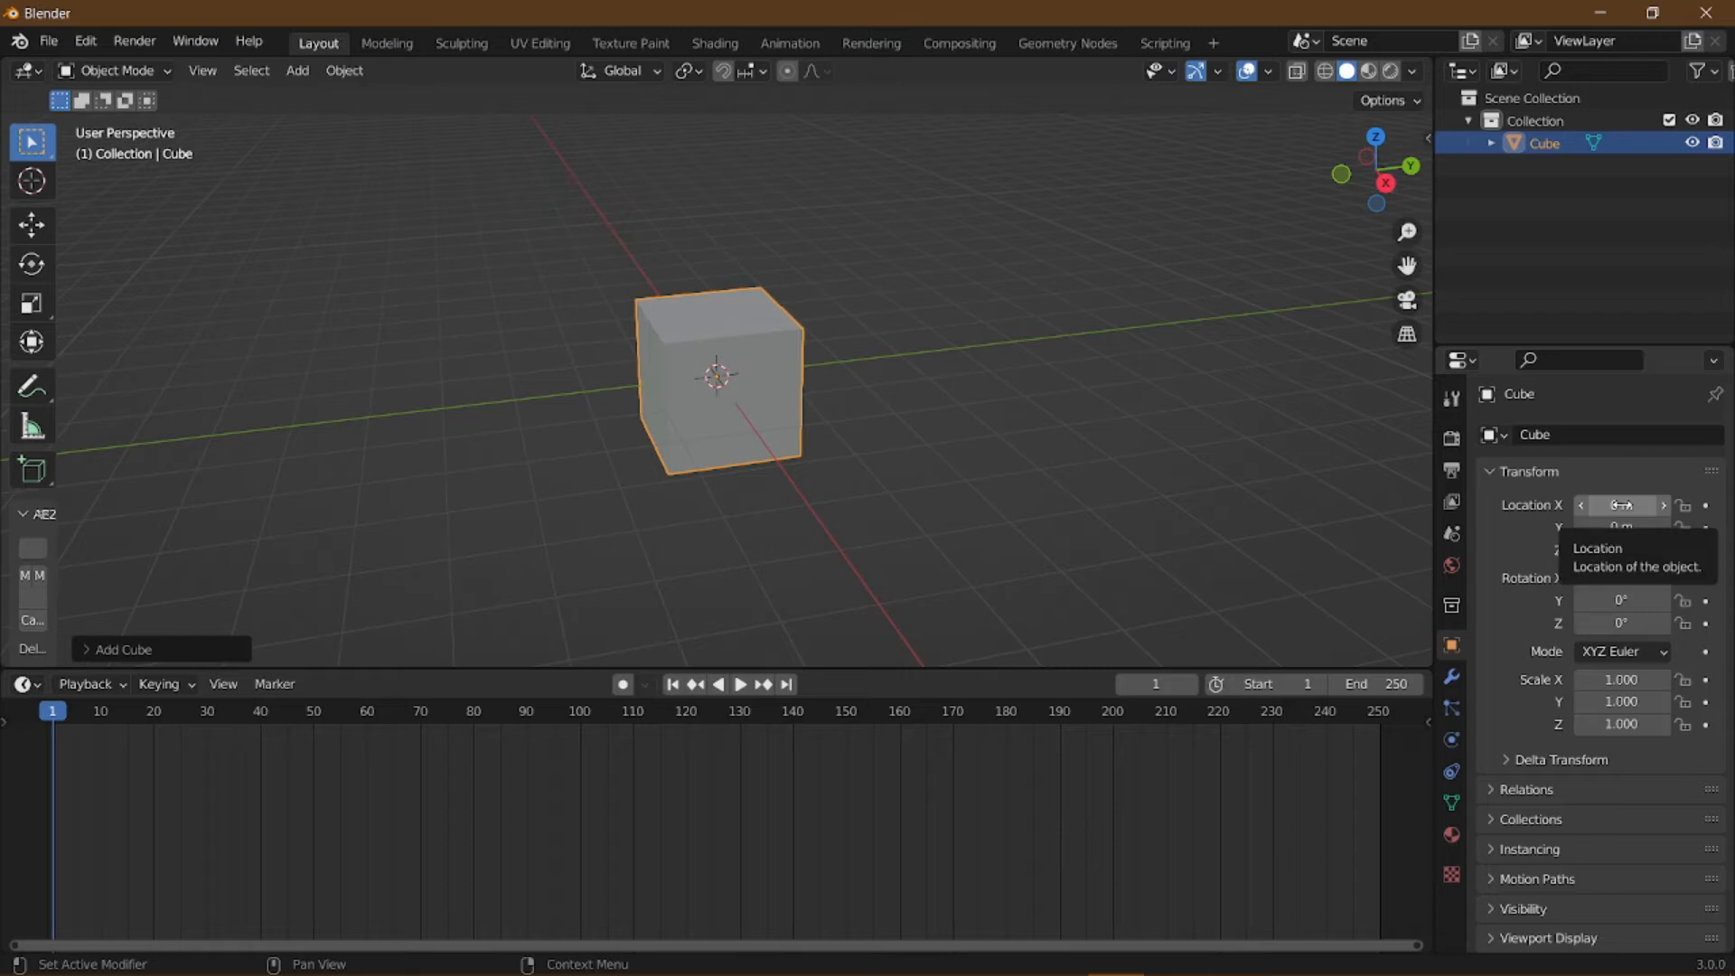
pyautogui.press('i')
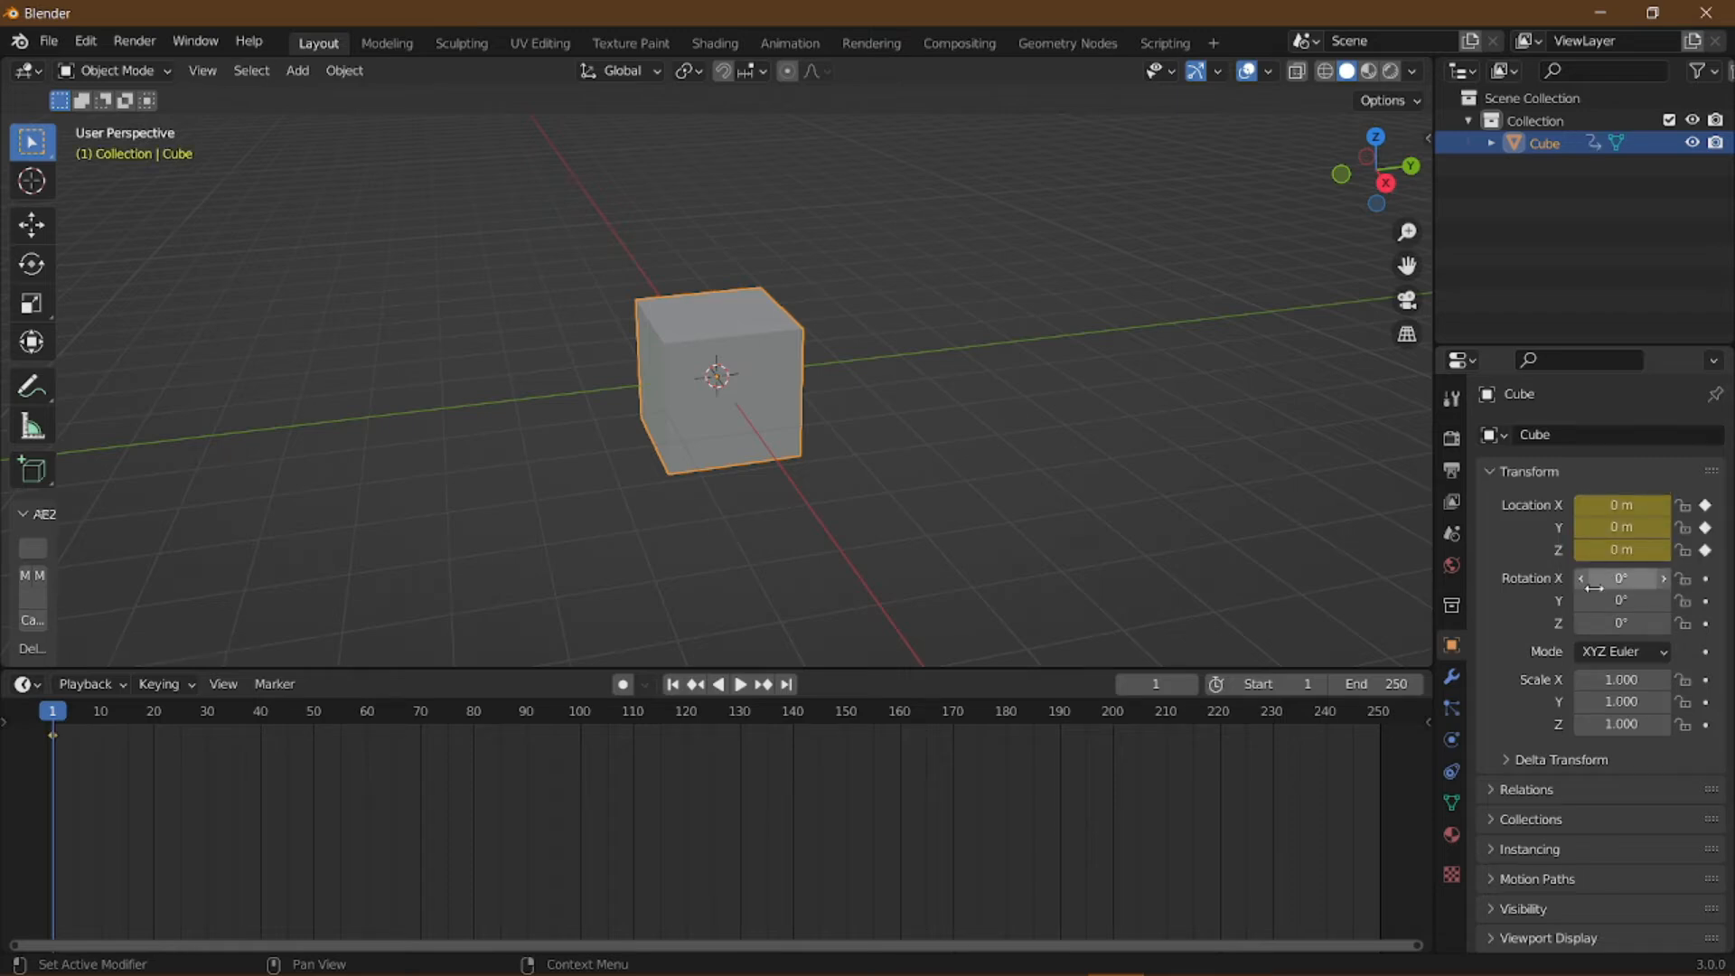
pyautogui.press('i')
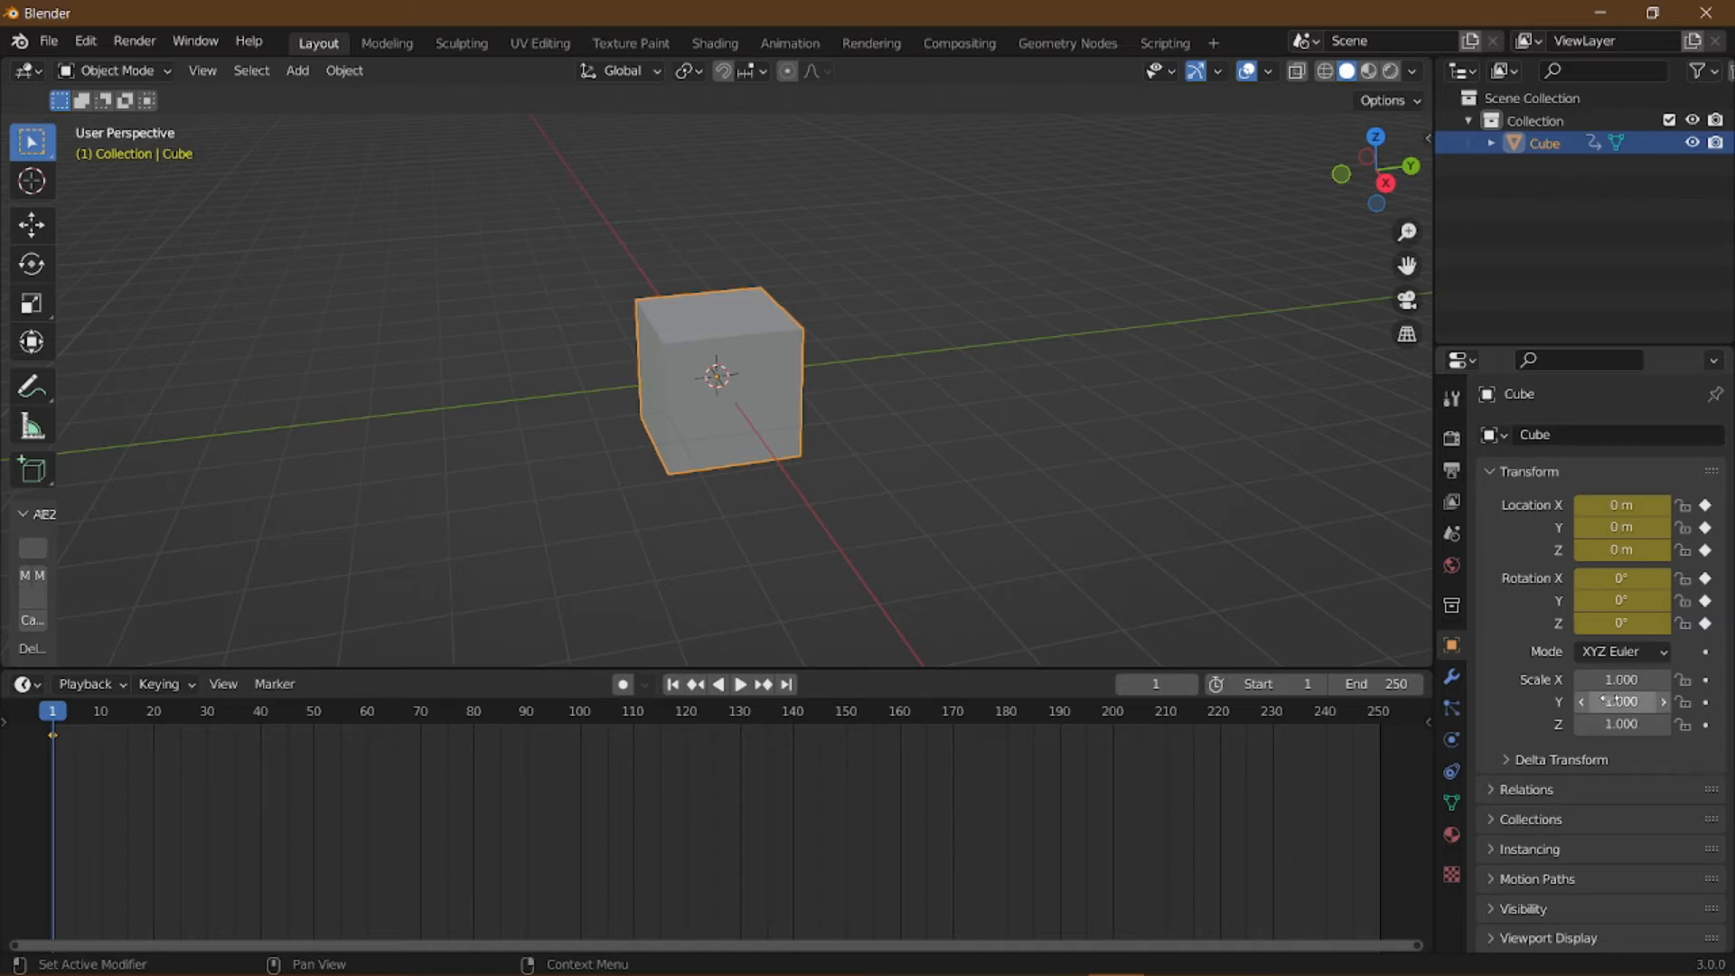
pyautogui.press('i')
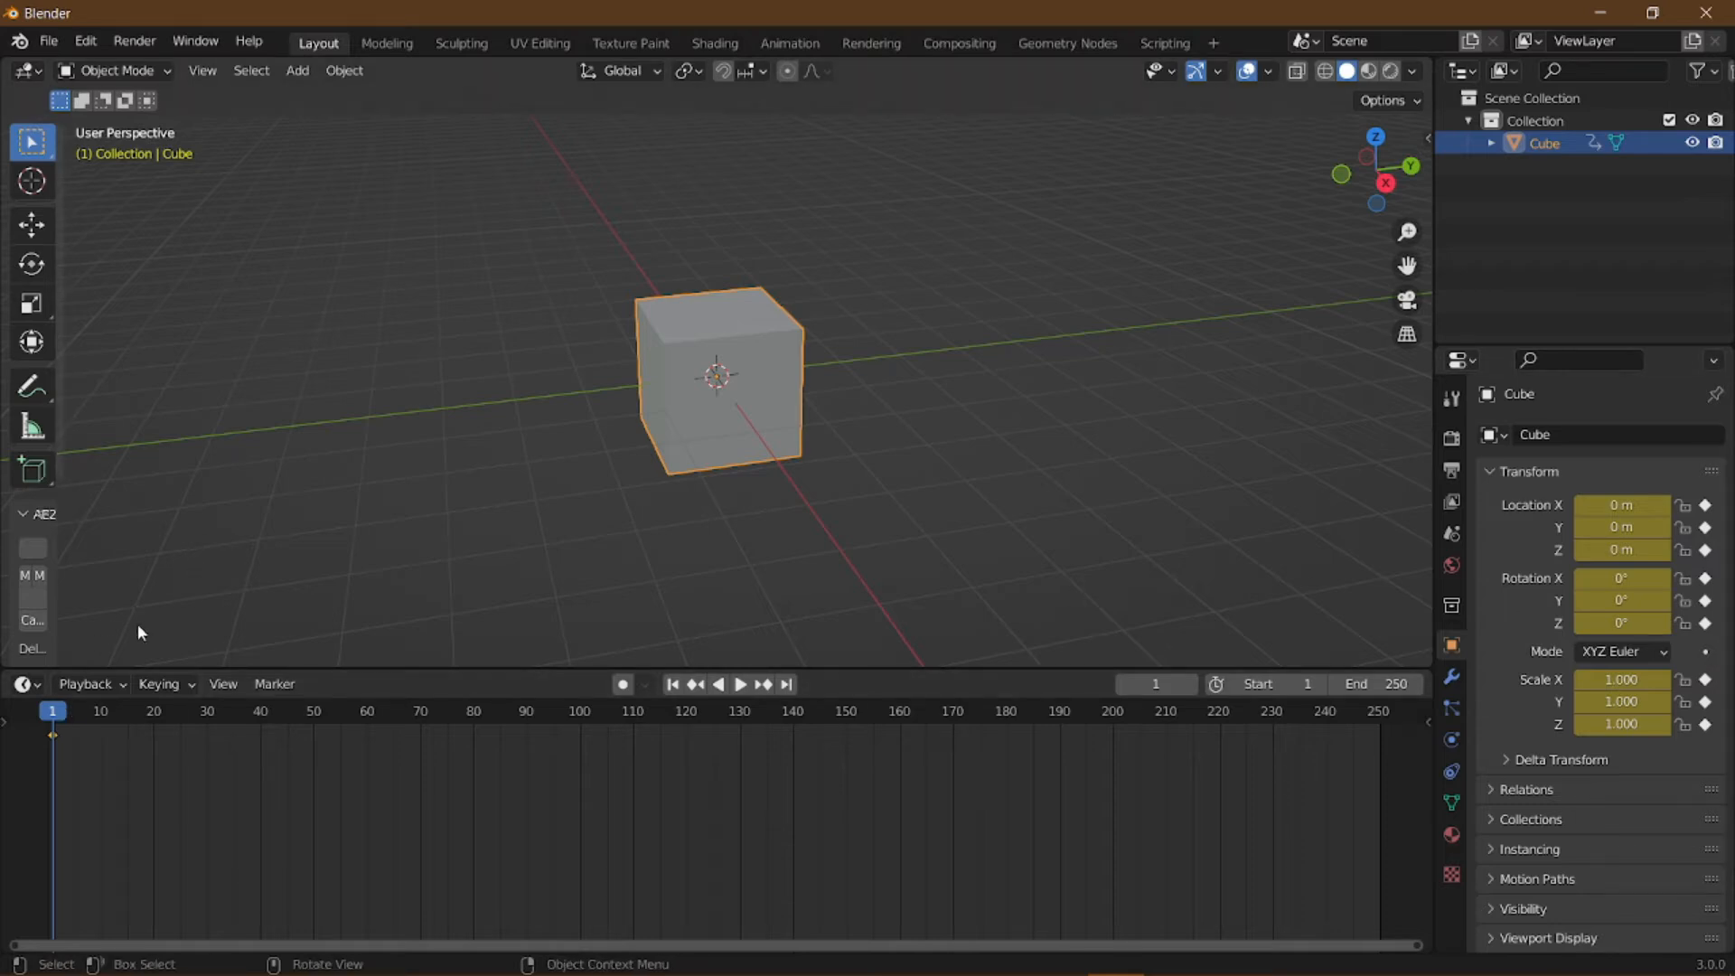
# Go to frame 10 and move the cube about 7.2 m along the Y axis
pyautogui.click(101, 710)
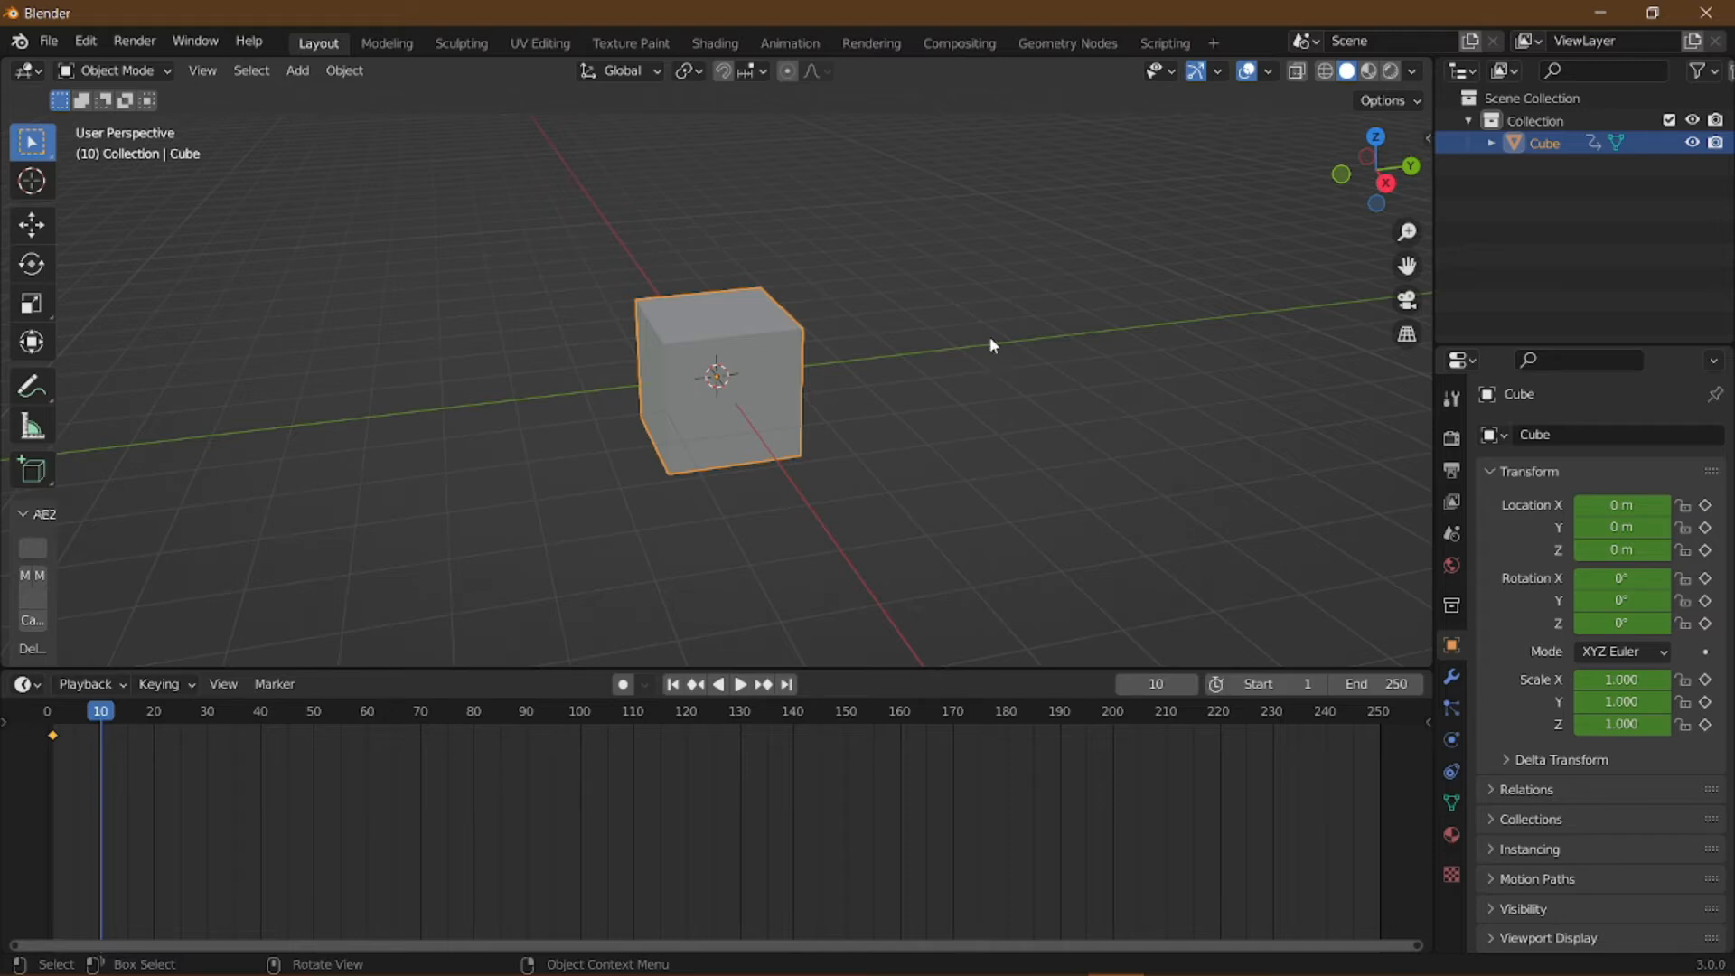
pyautogui.press('g')
pyautogui.press('y')
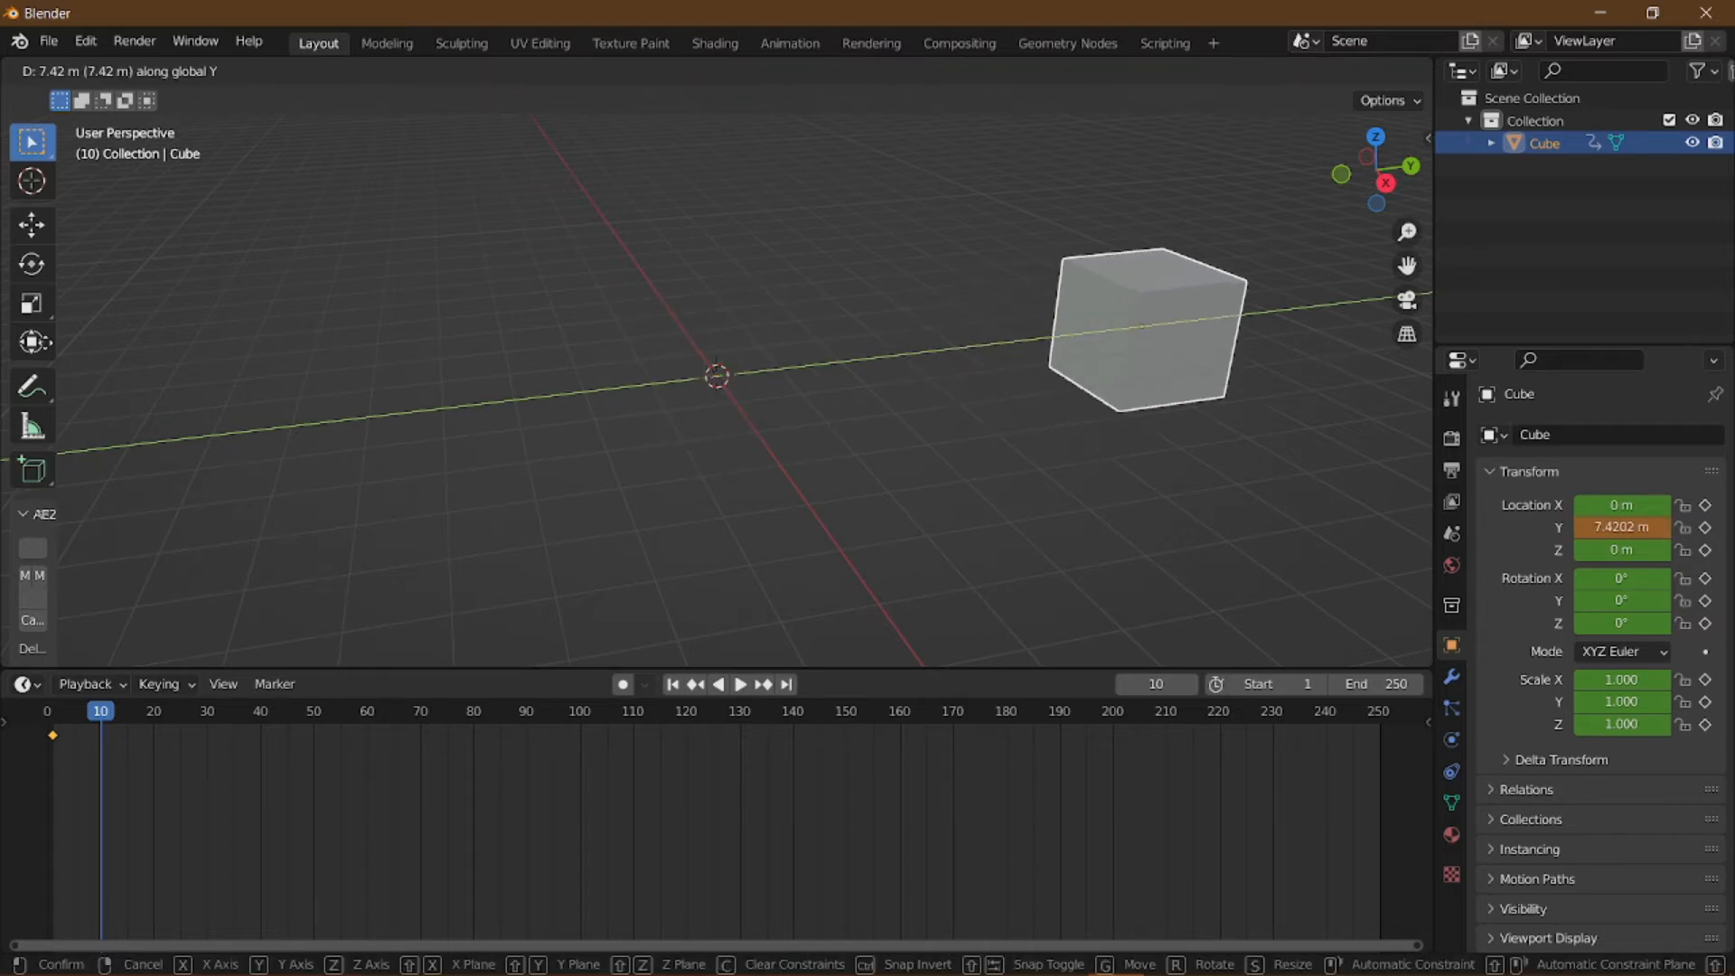
pyautogui.click(1415, 357)
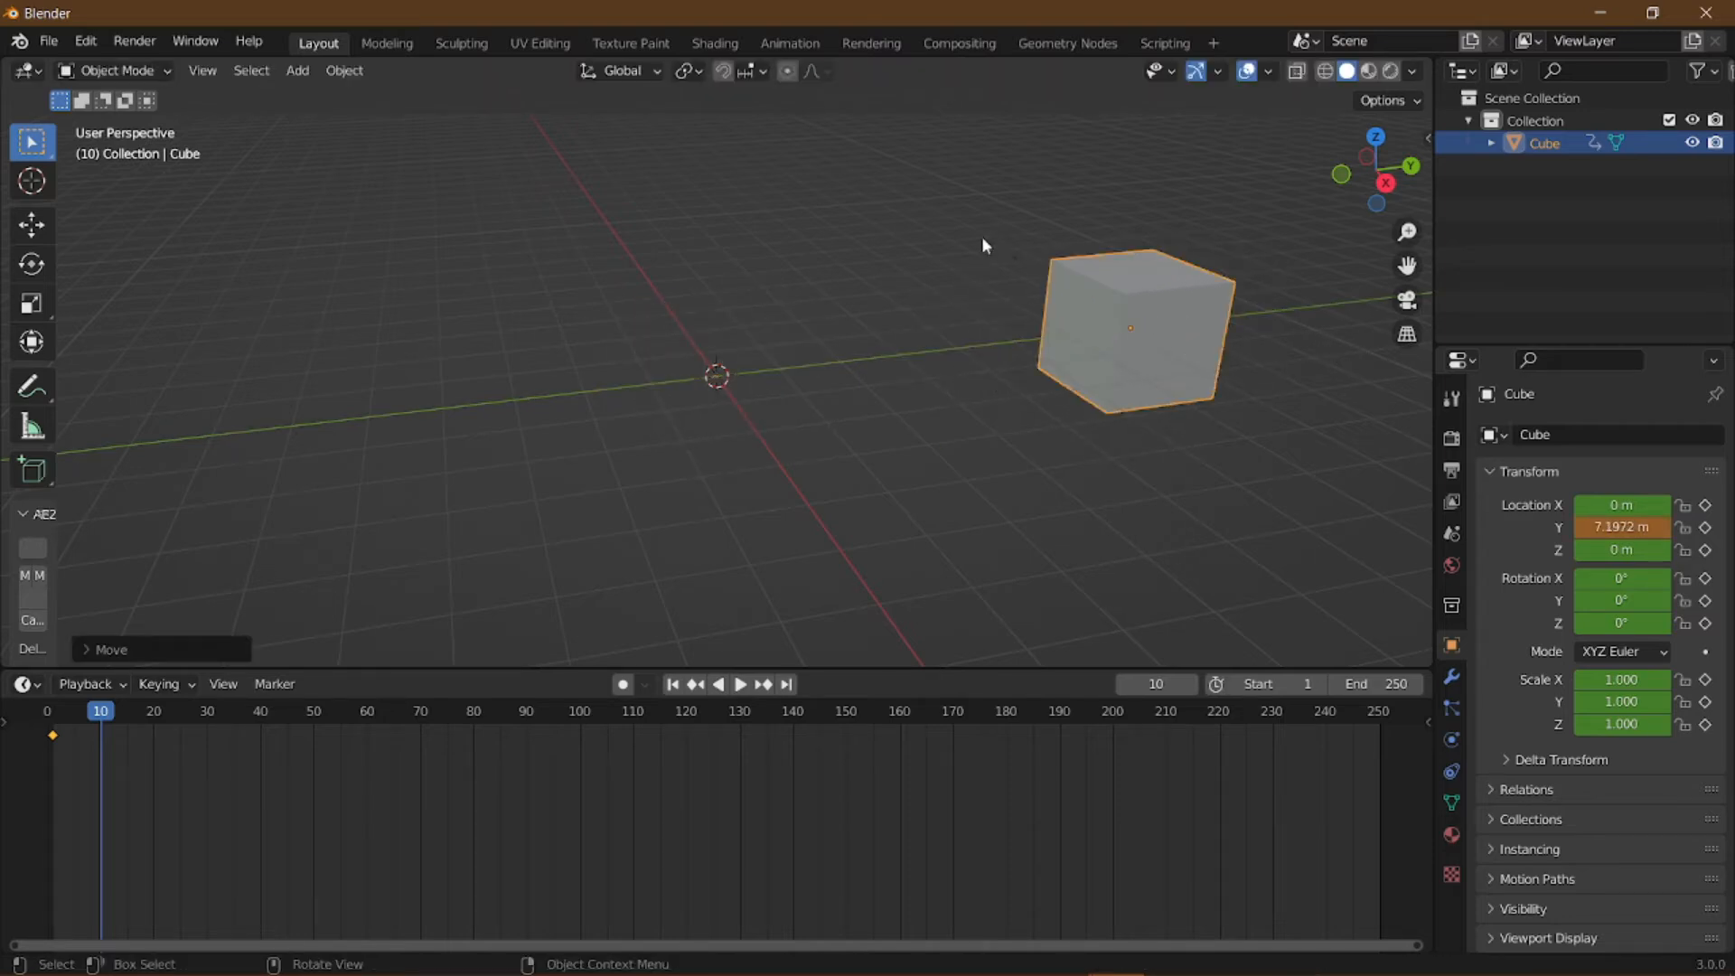
# Scale the cube up to about 1.93 and rotate it freely to about -47°, -29° and 55° on X, Y and Z
pyautogui.press('s')
pyautogui.click(822, 193)
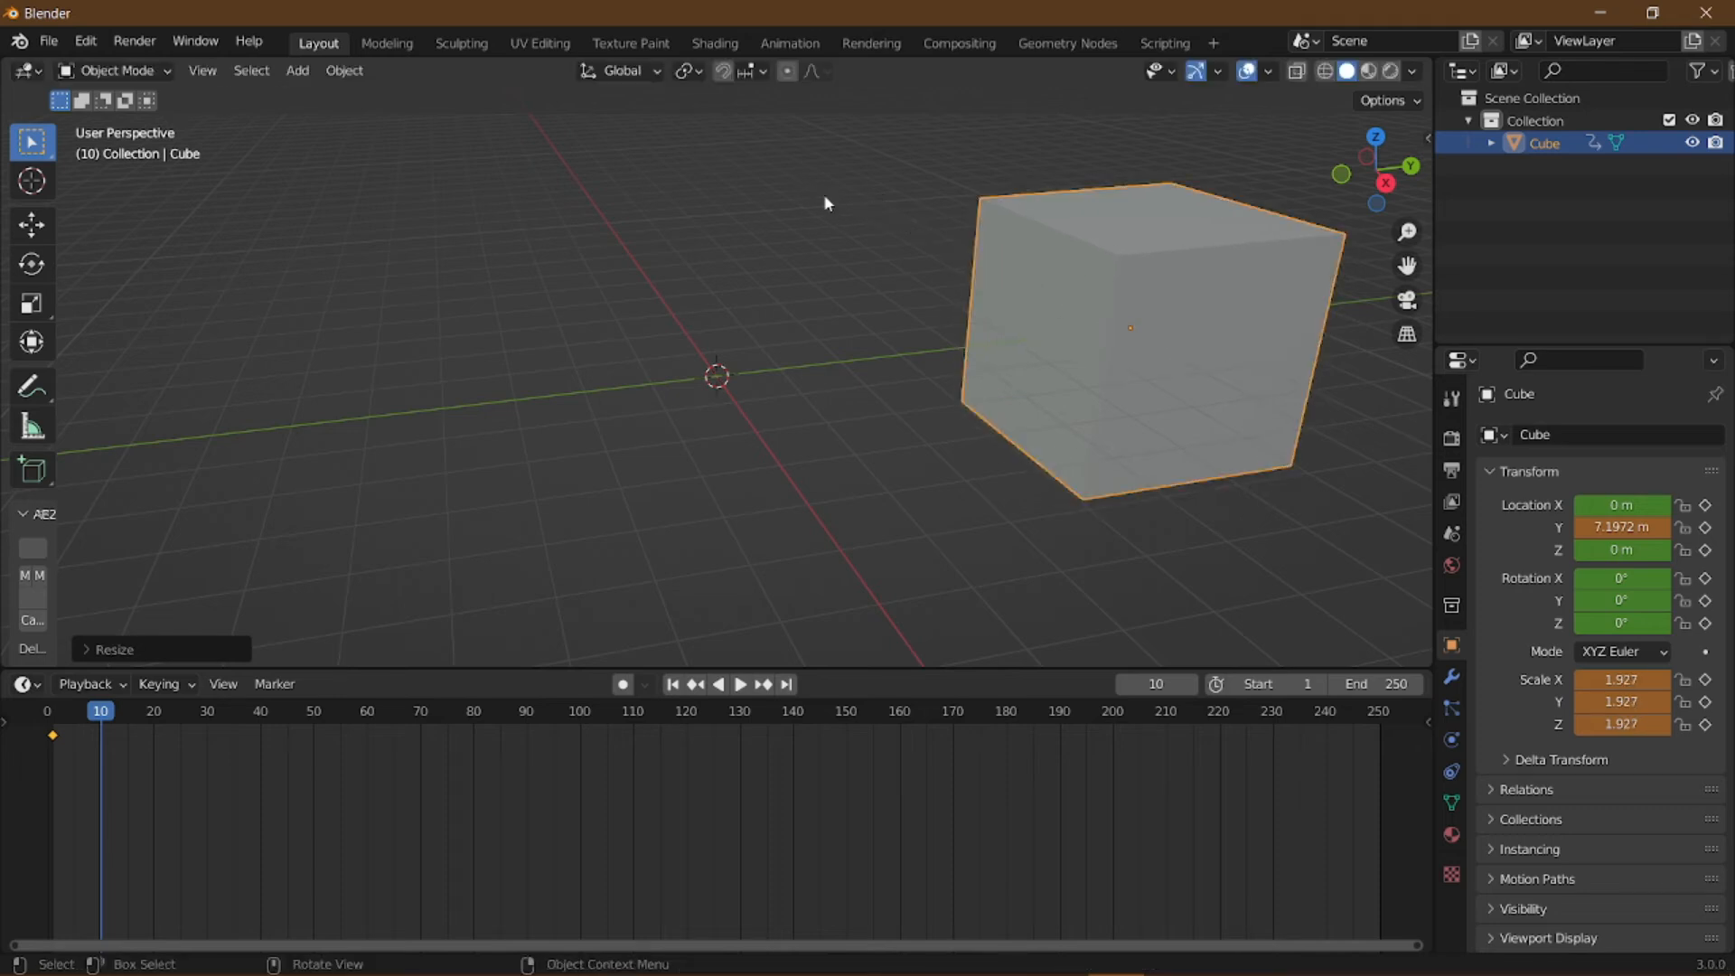
pyautogui.press('r')
pyautogui.press('r')
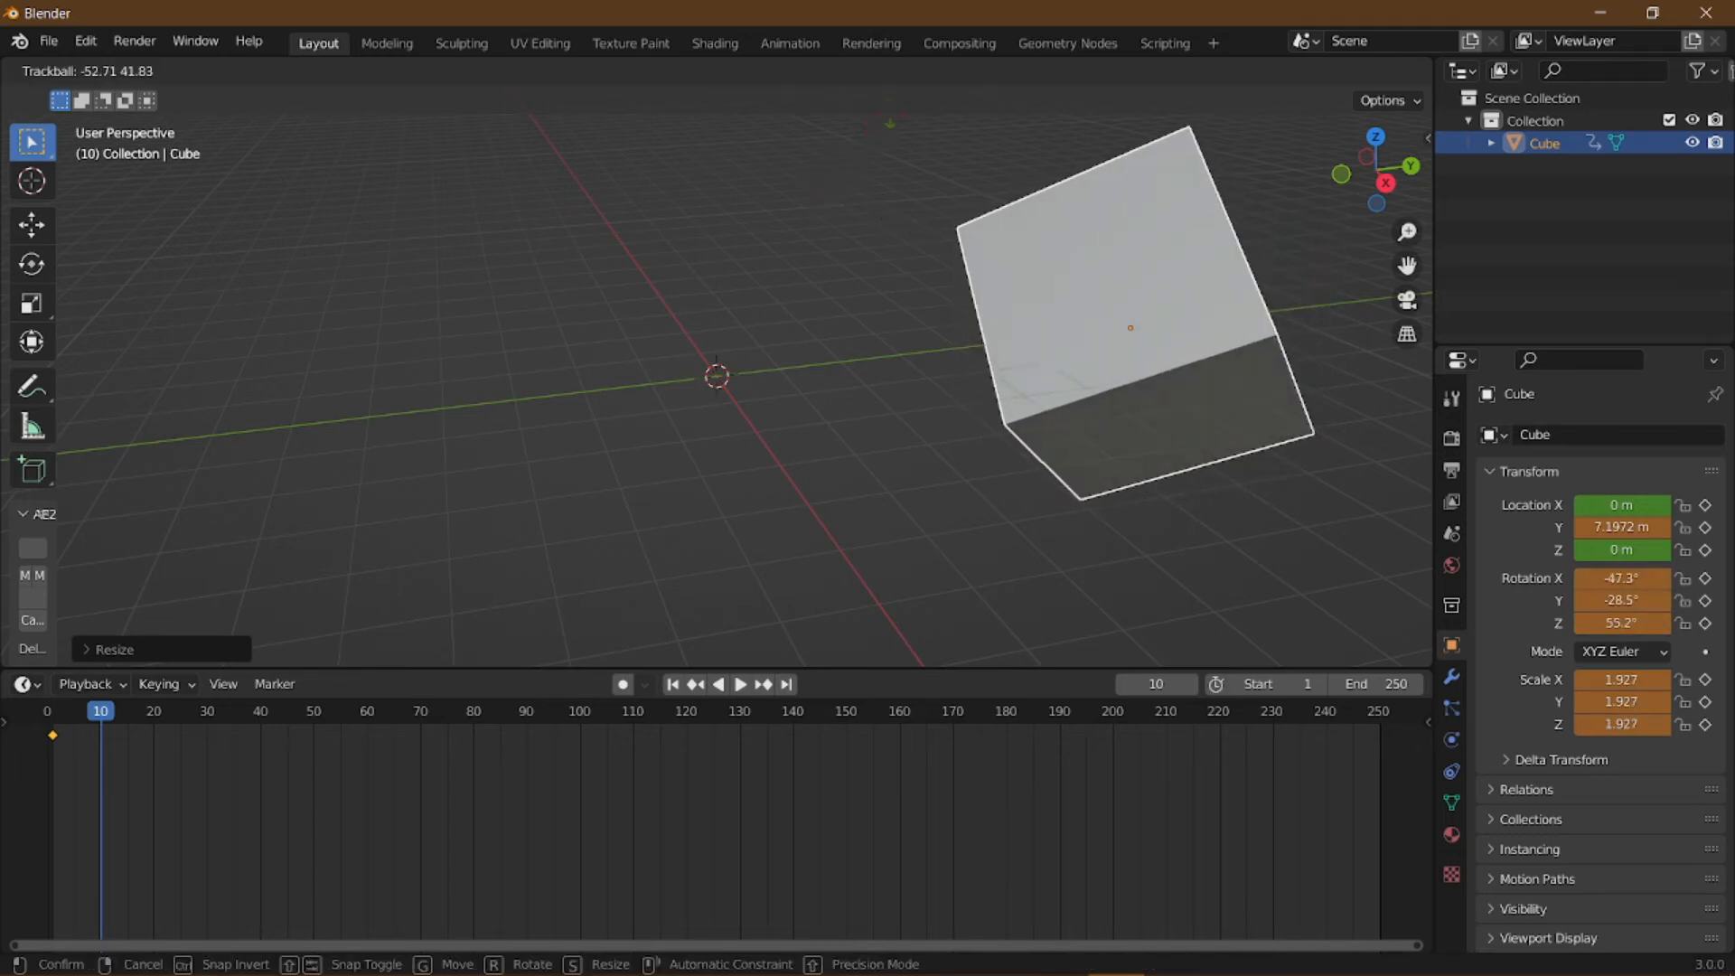
pyautogui.click(890, 111)
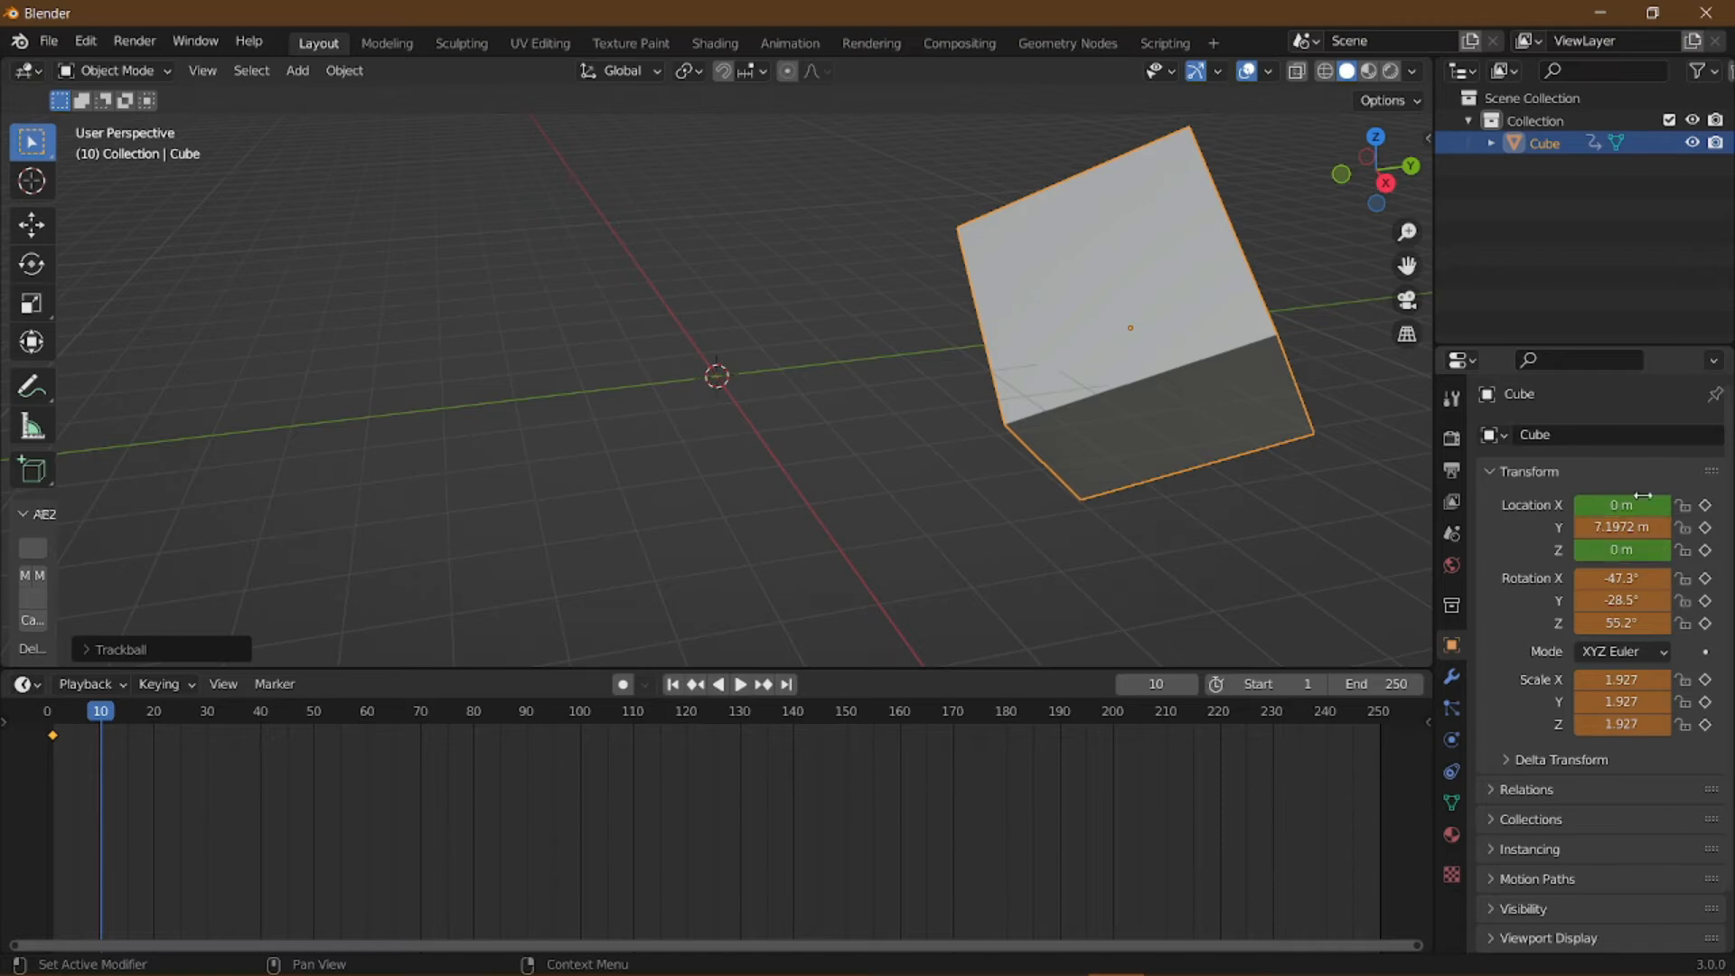
# Insert keyframes for the cube's location, rotation and scale at frame 10
pyautogui.press('i')
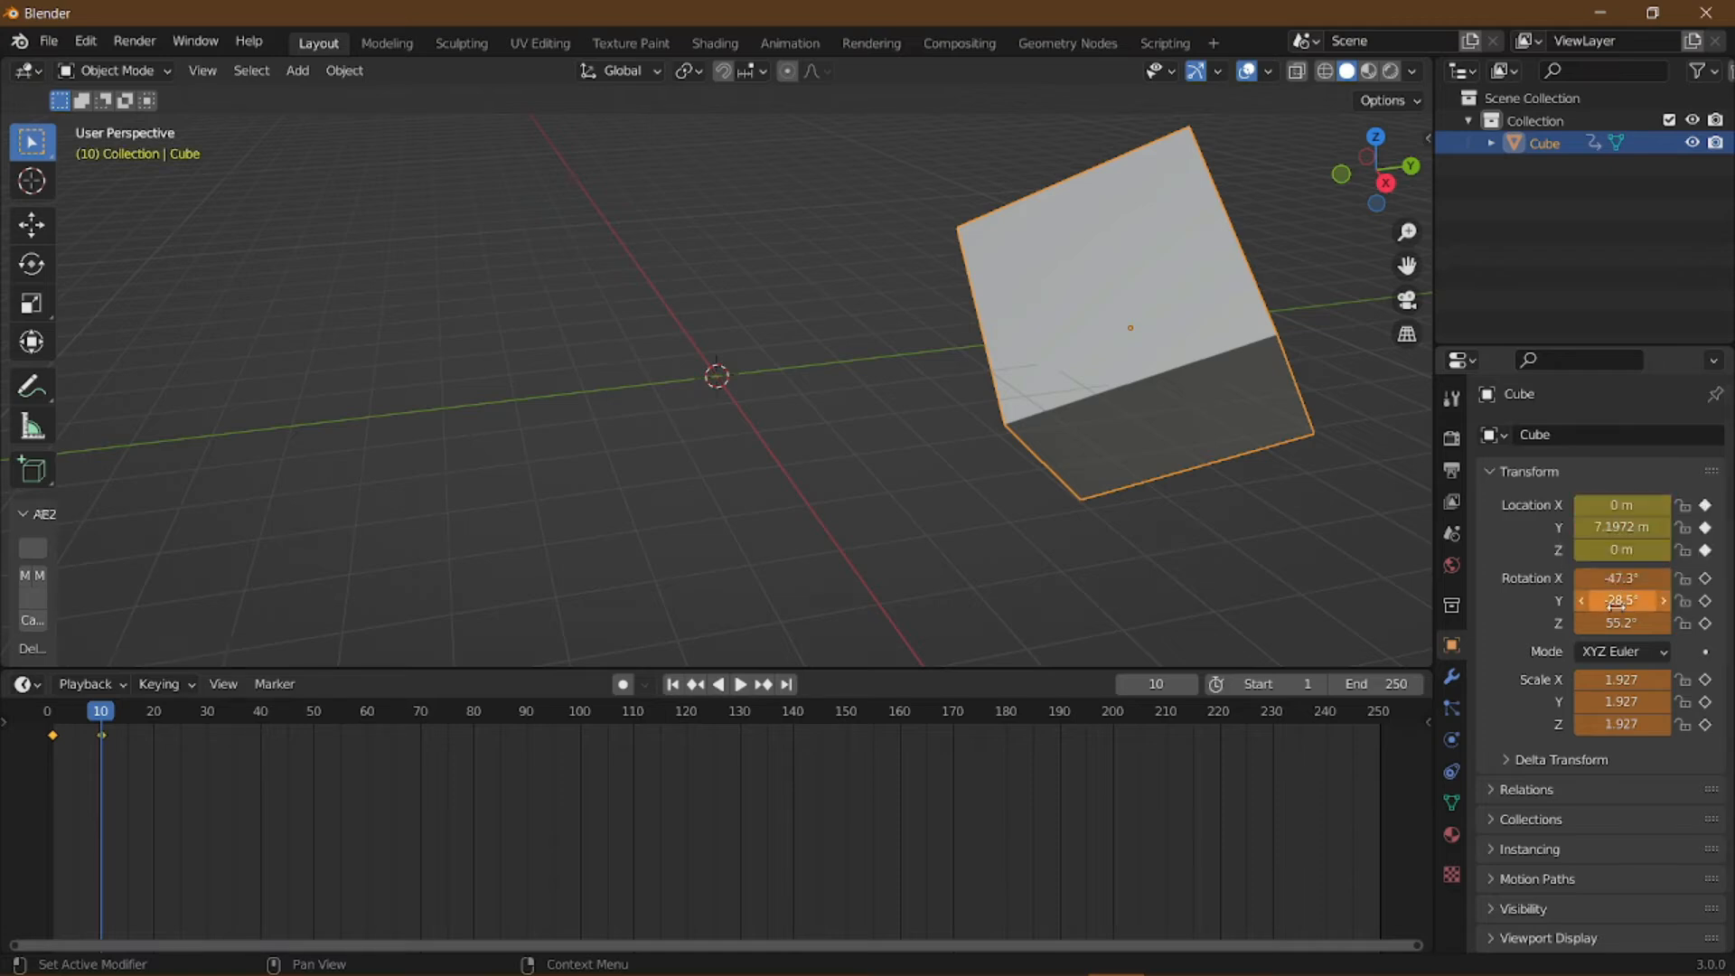
pyautogui.press('i')
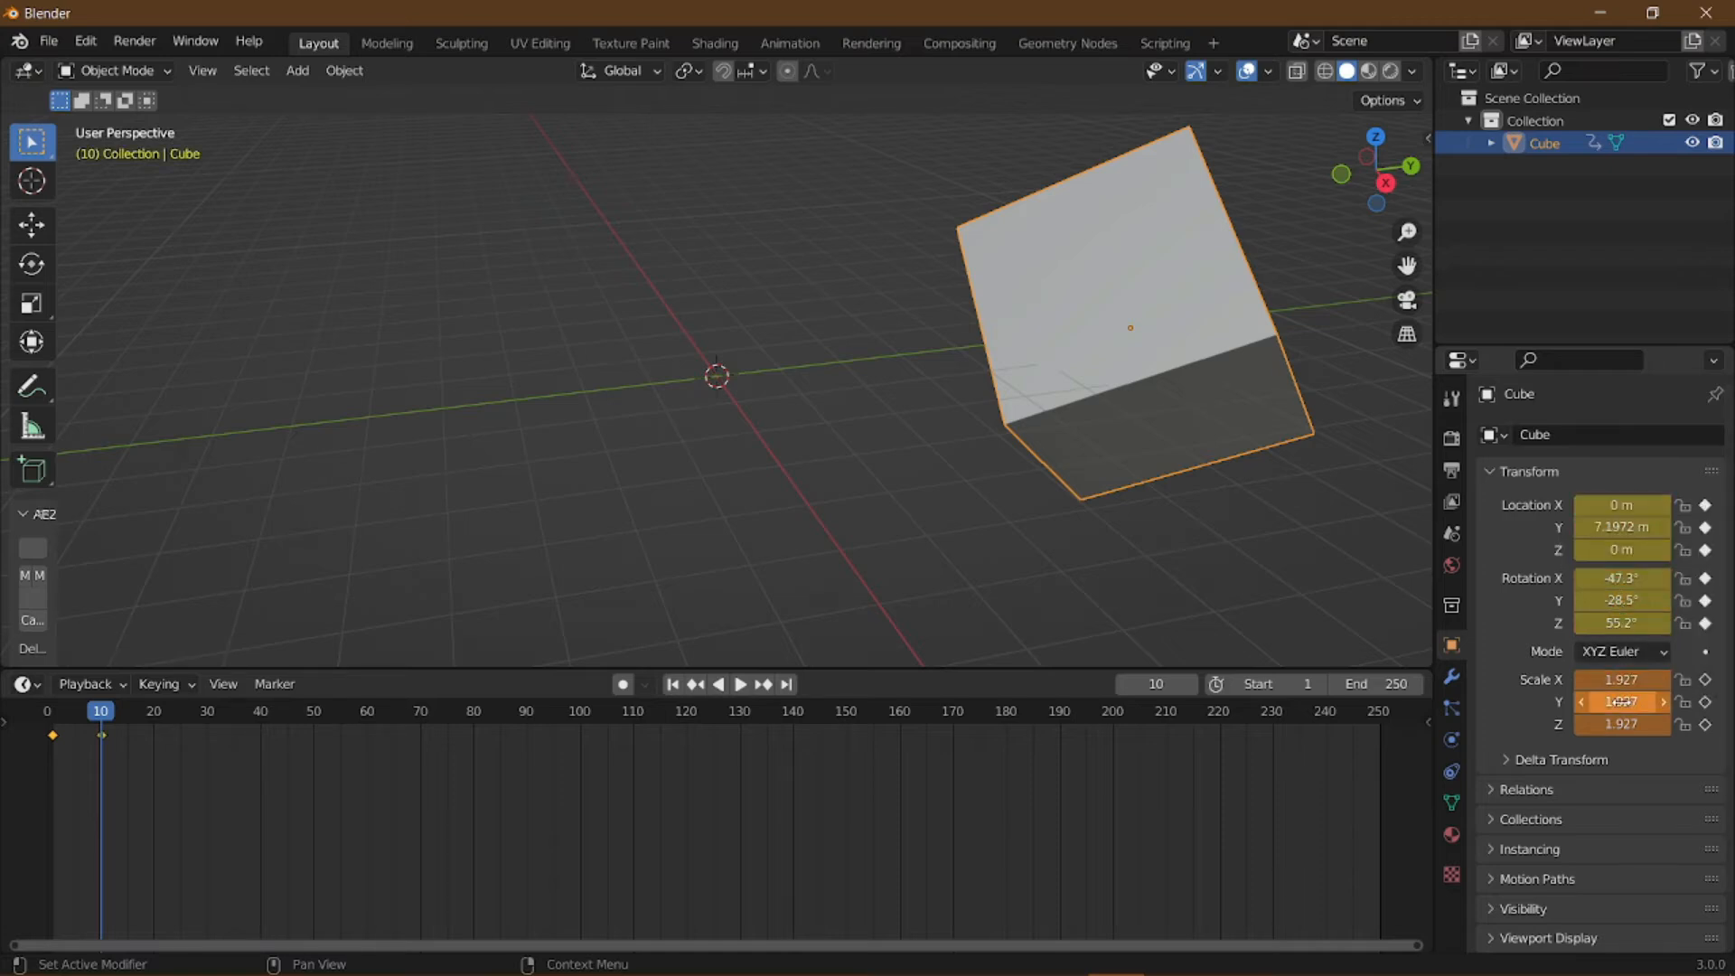
pyautogui.press('i')
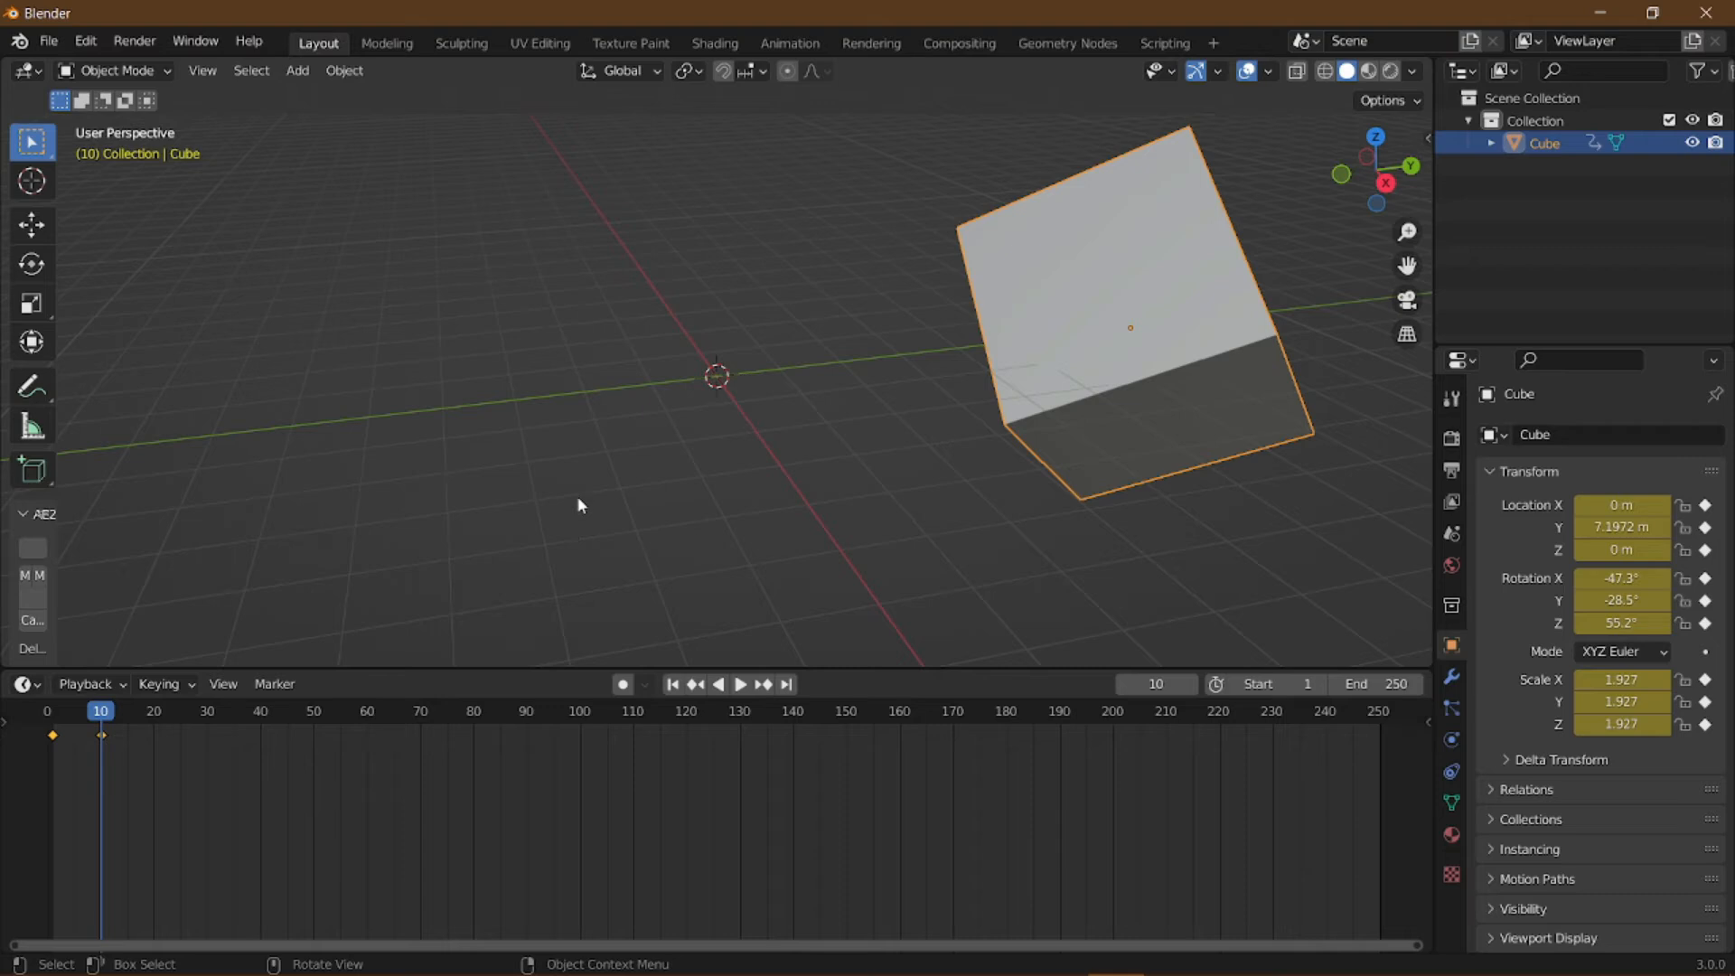
# Play the cube's animation from frame 1 past its second keyframe and stop it
pyautogui.moveTo(806, 281); pyautogui.dragTo(747, 324, button='middle')
pyautogui.scroll(-5, 746, 323)
pyautogui.moveTo(100, 714); pyautogui.dragTo(52, 714)
pyautogui.press('space')
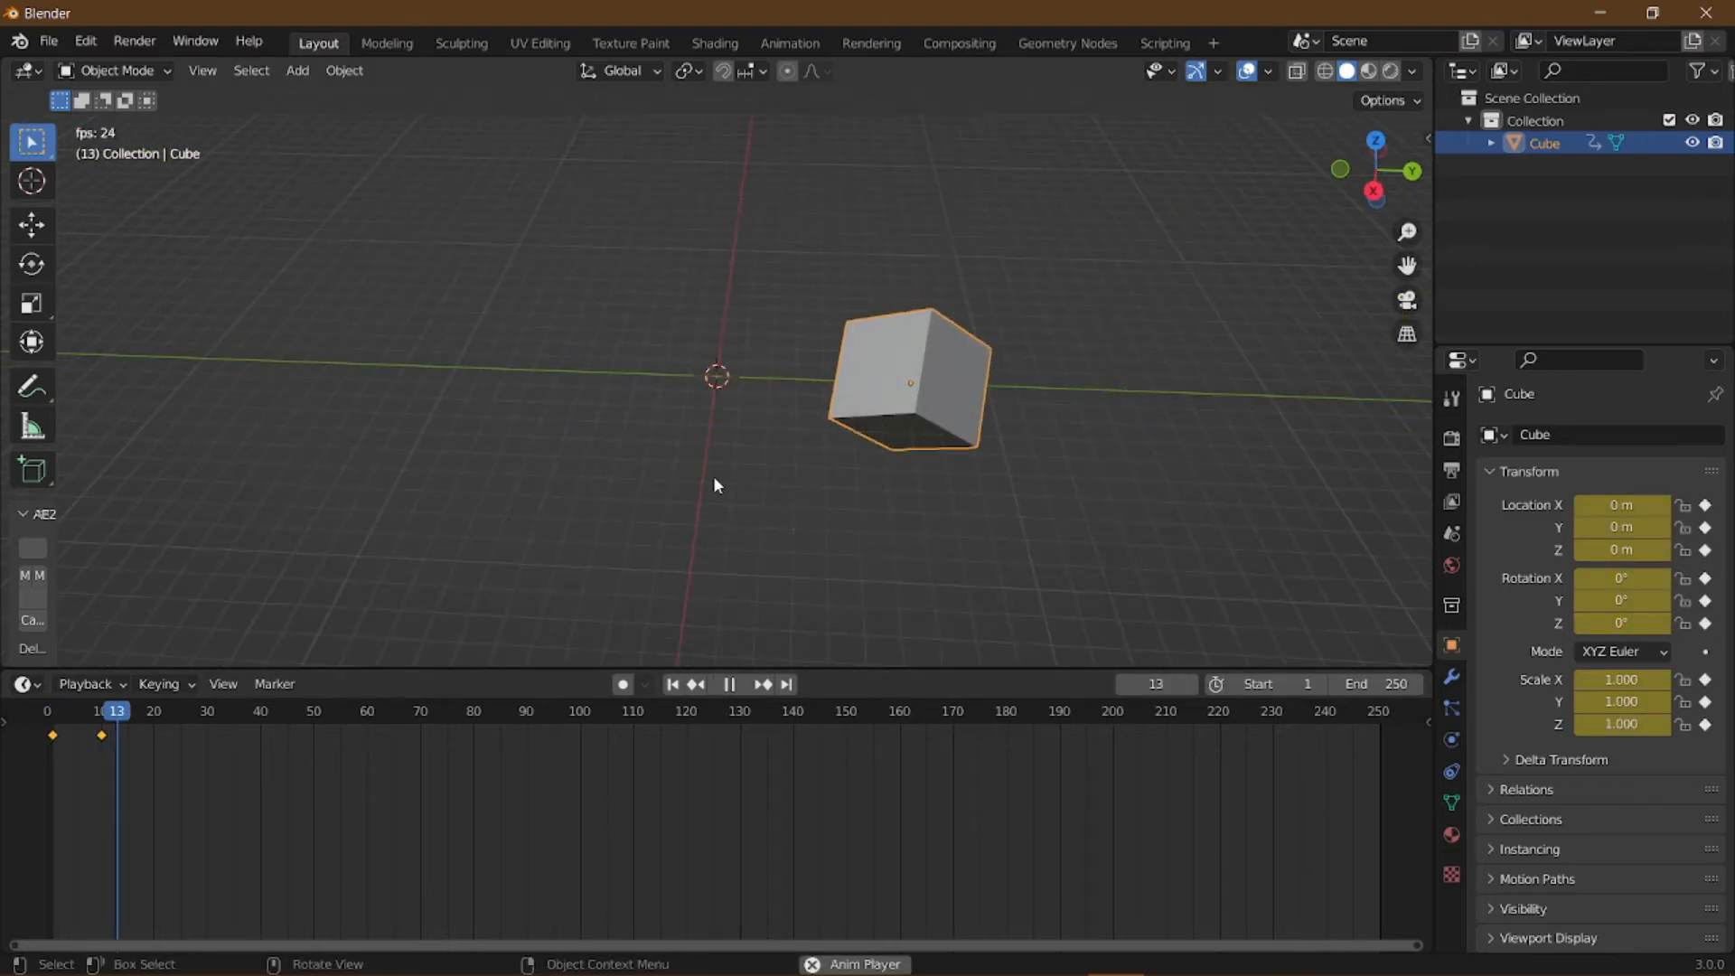
pyautogui.press('space')
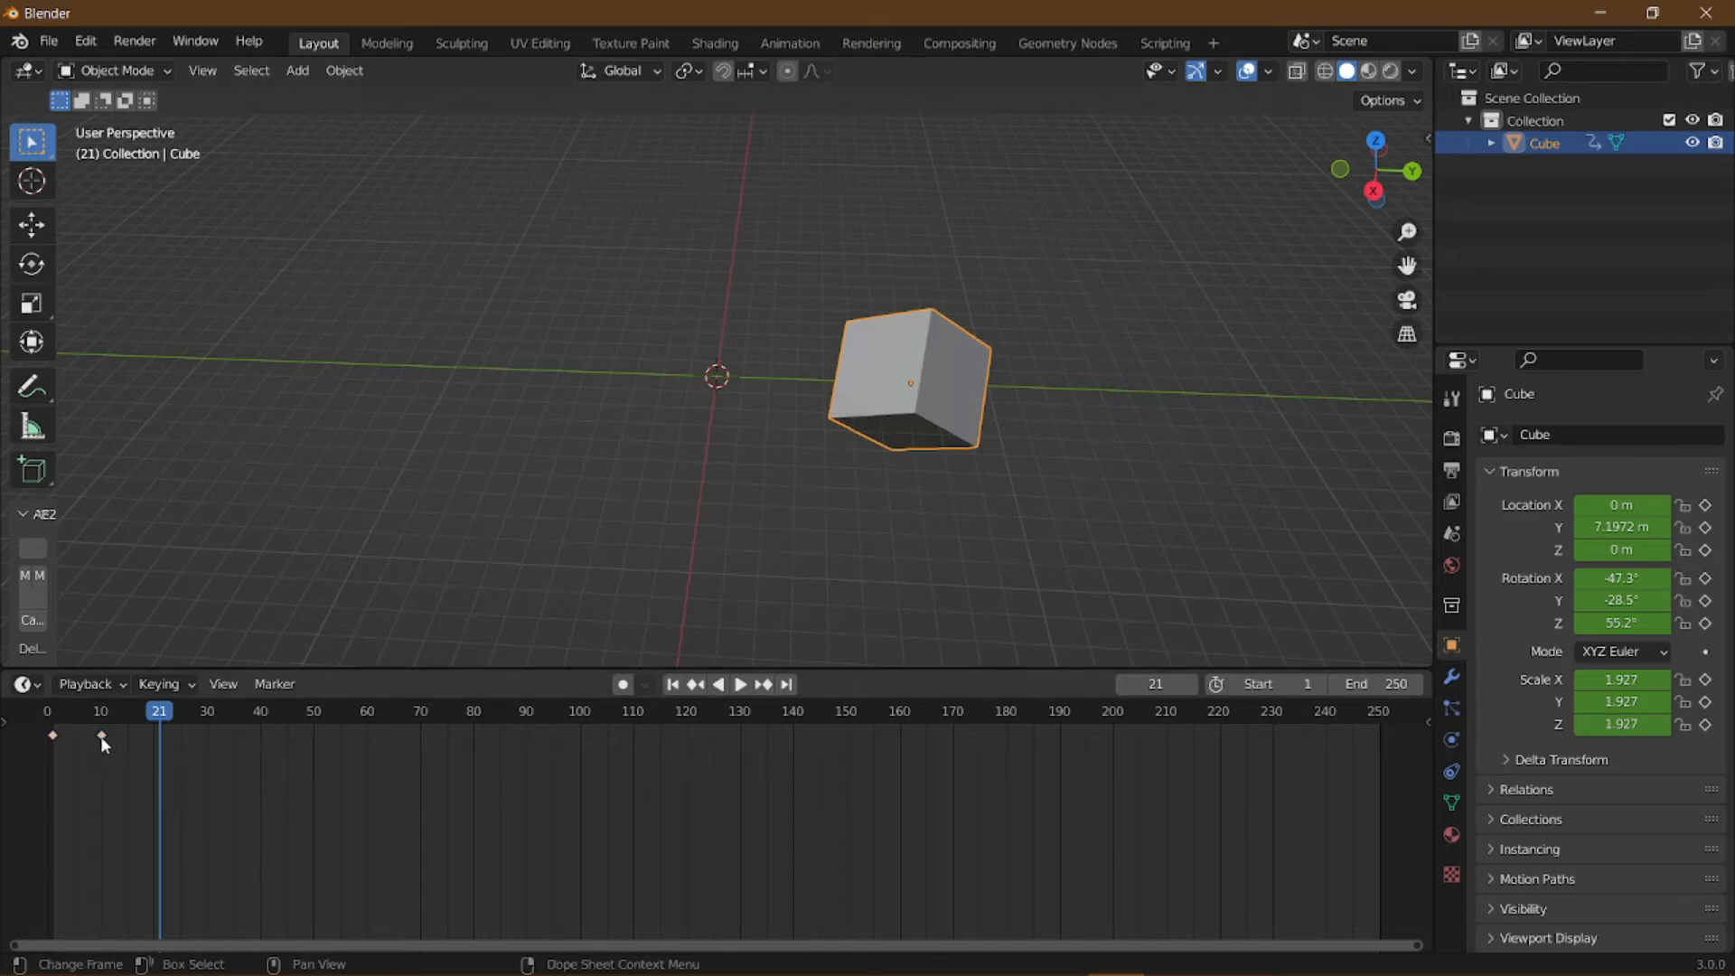
# Shift the cube's second set of keyframes to frame 40 and play back the slower animation
pyautogui.moveTo(103, 743); pyautogui.dragTo(259, 767)
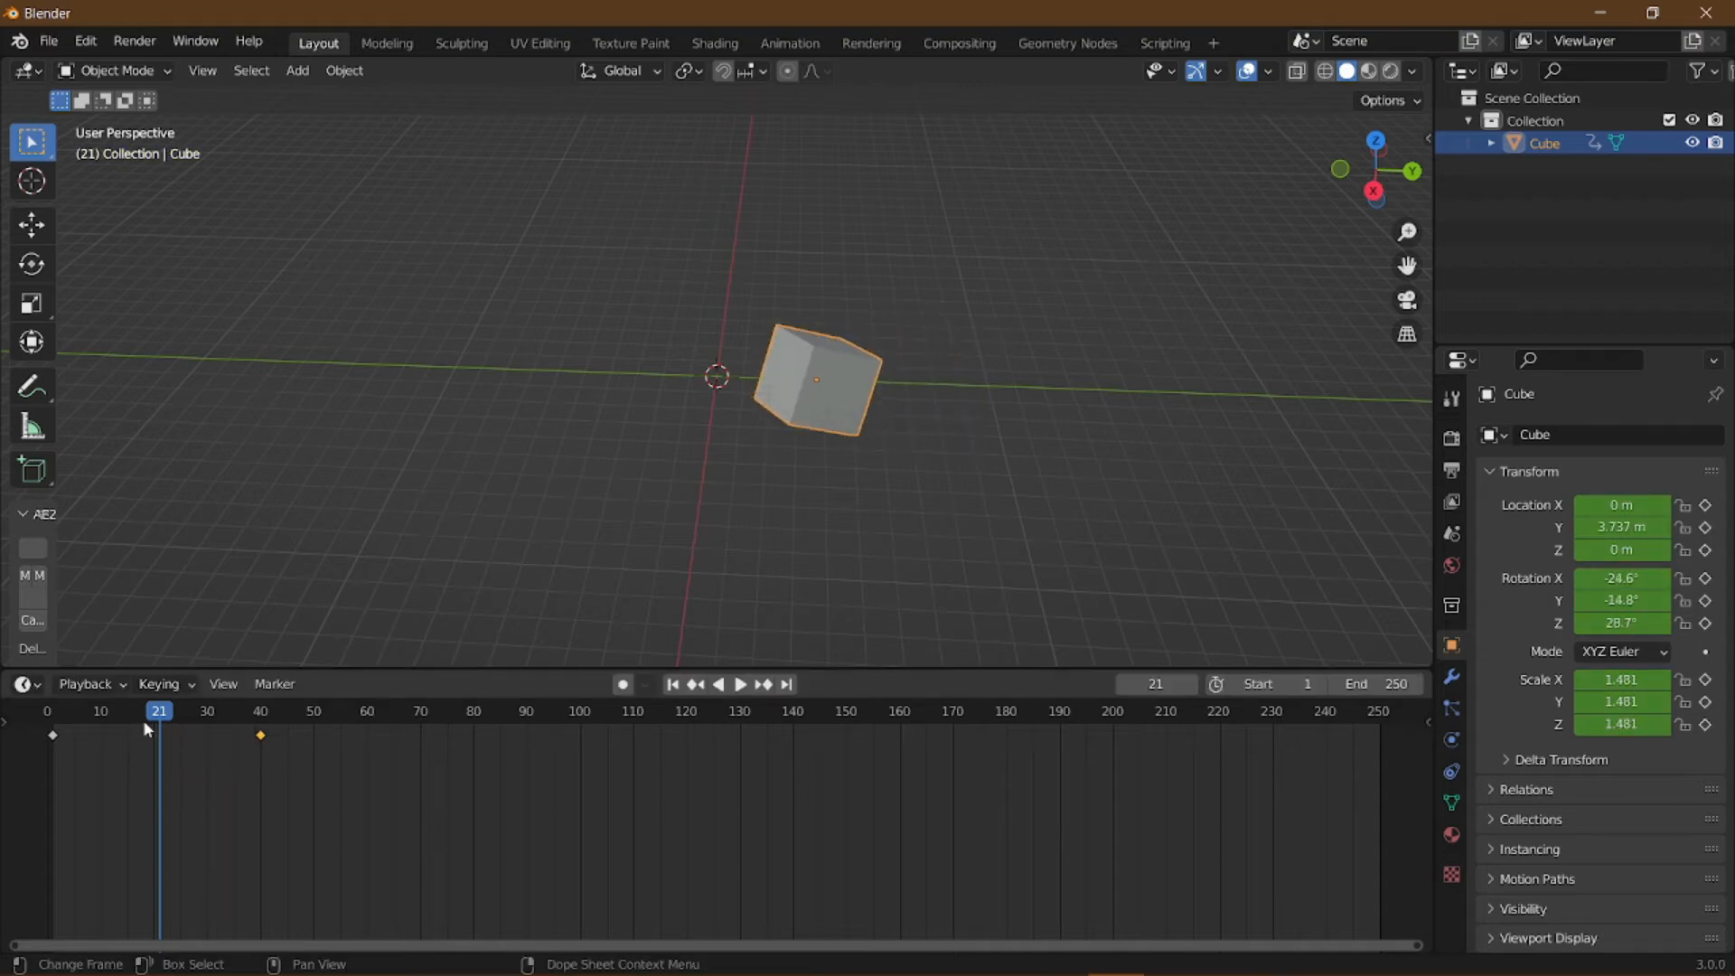
pyautogui.press('space')
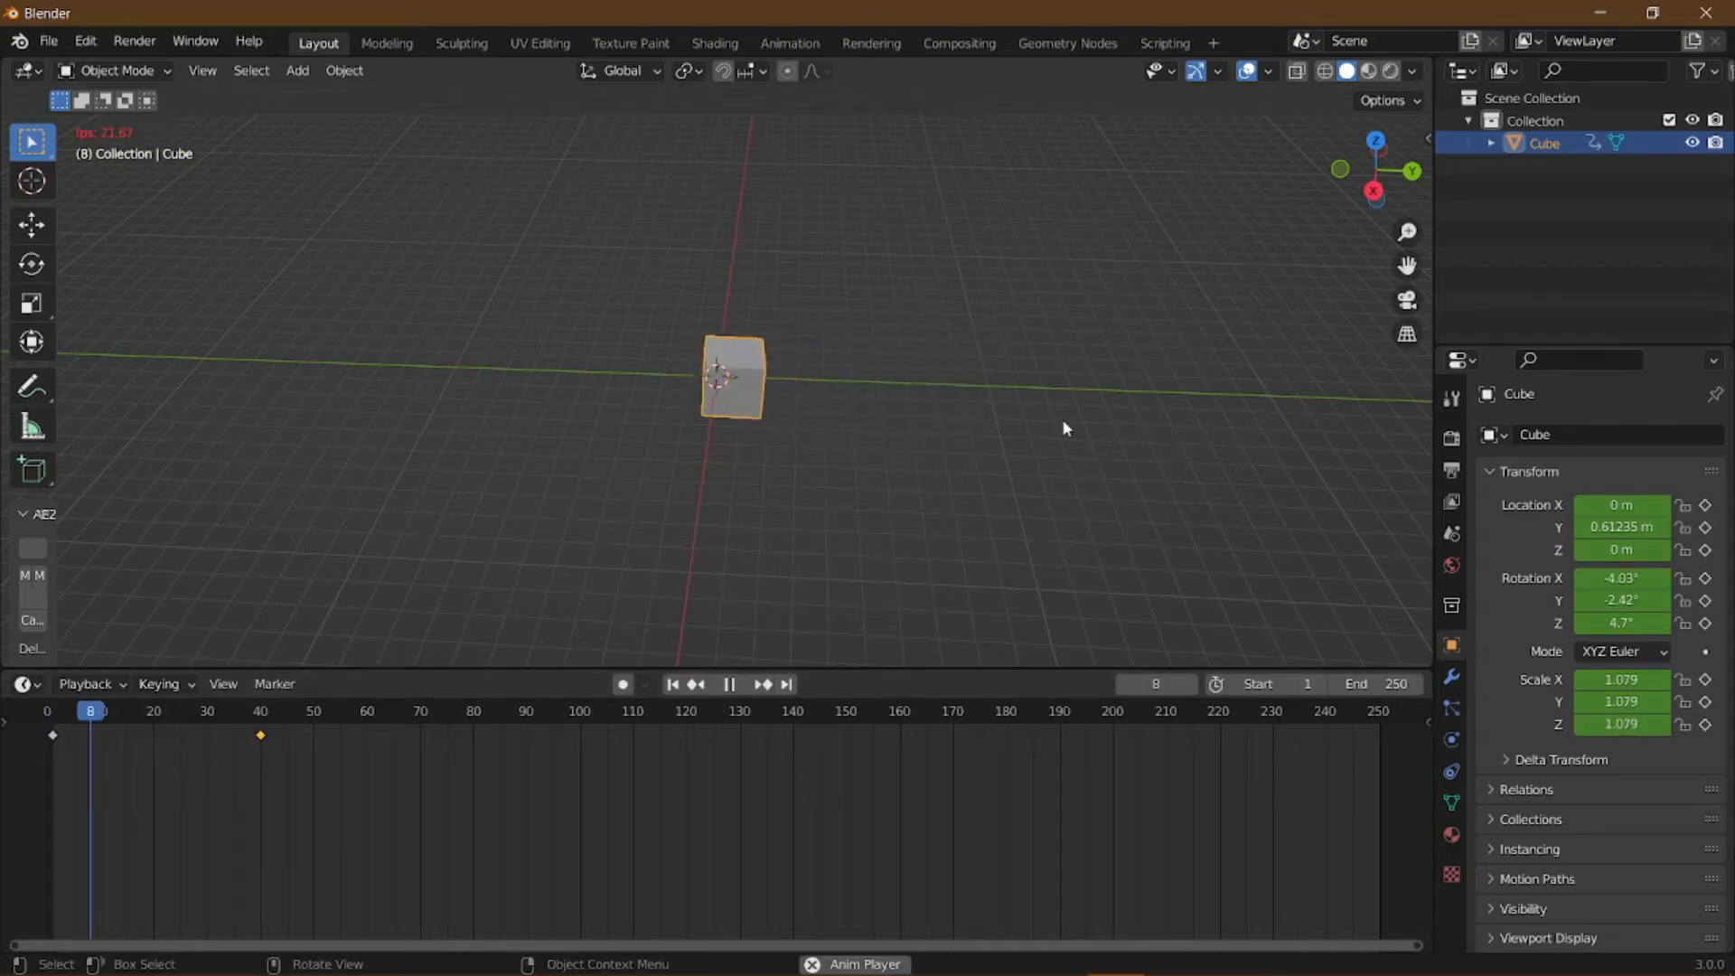
pyautogui.press('space')
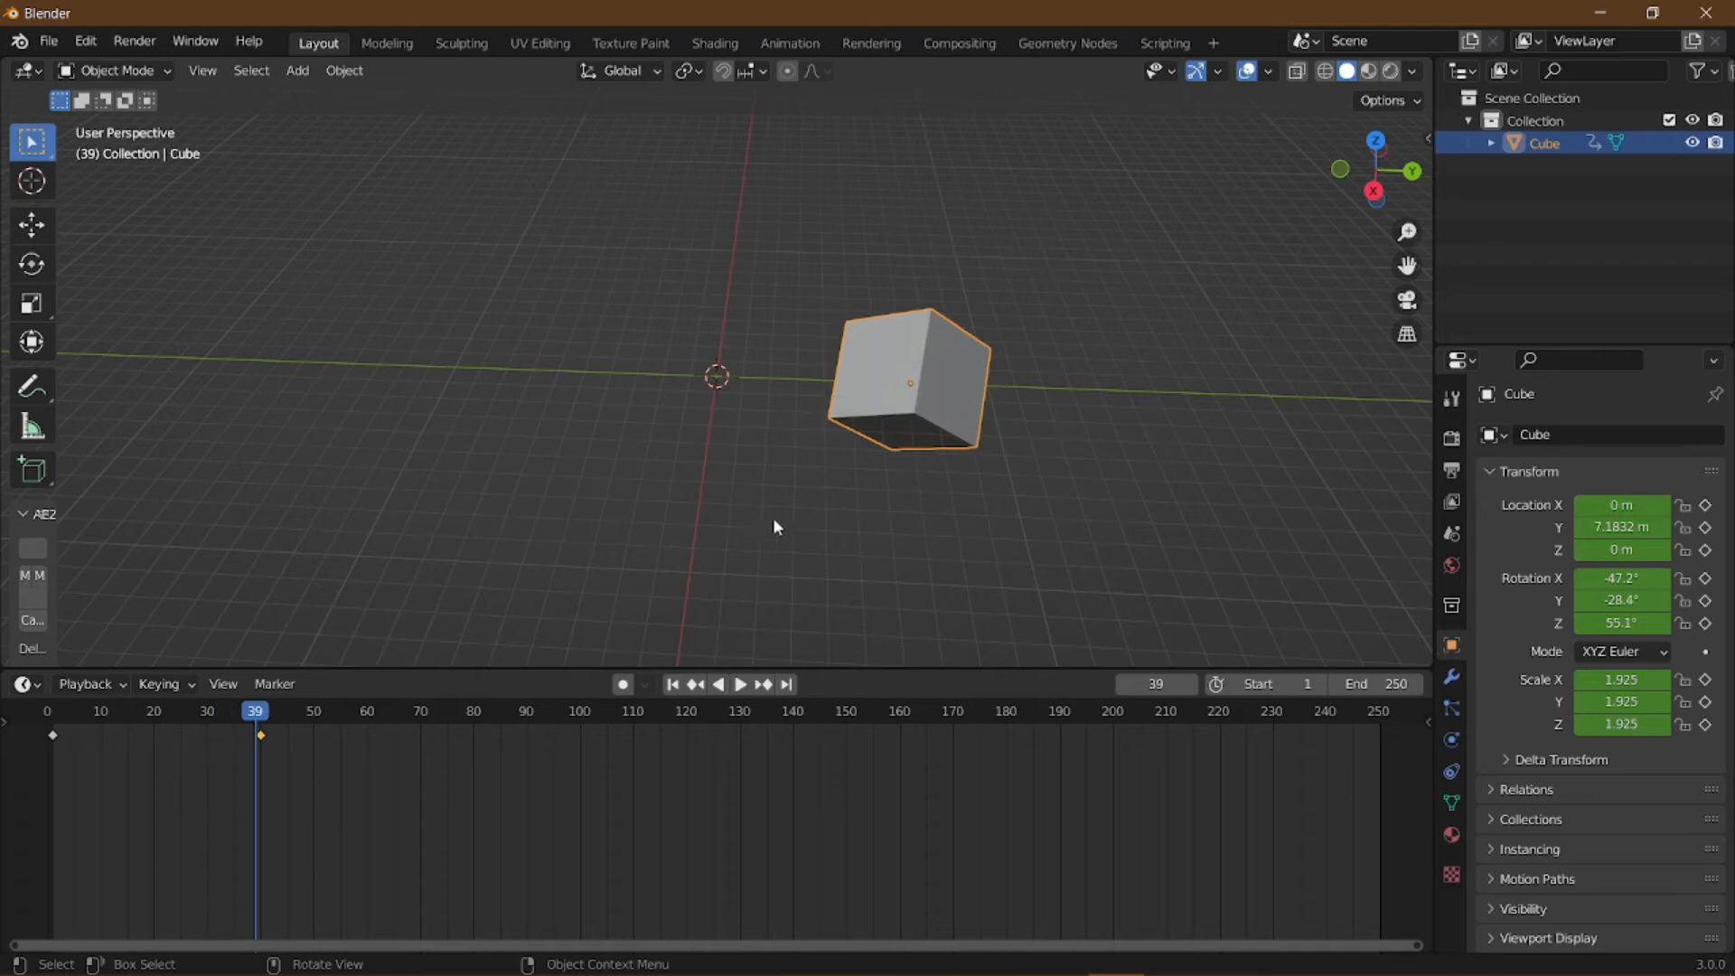
# Delete the cube's keyframes at frame 40 and check the playback from frame 1
pyautogui.press('Delete')
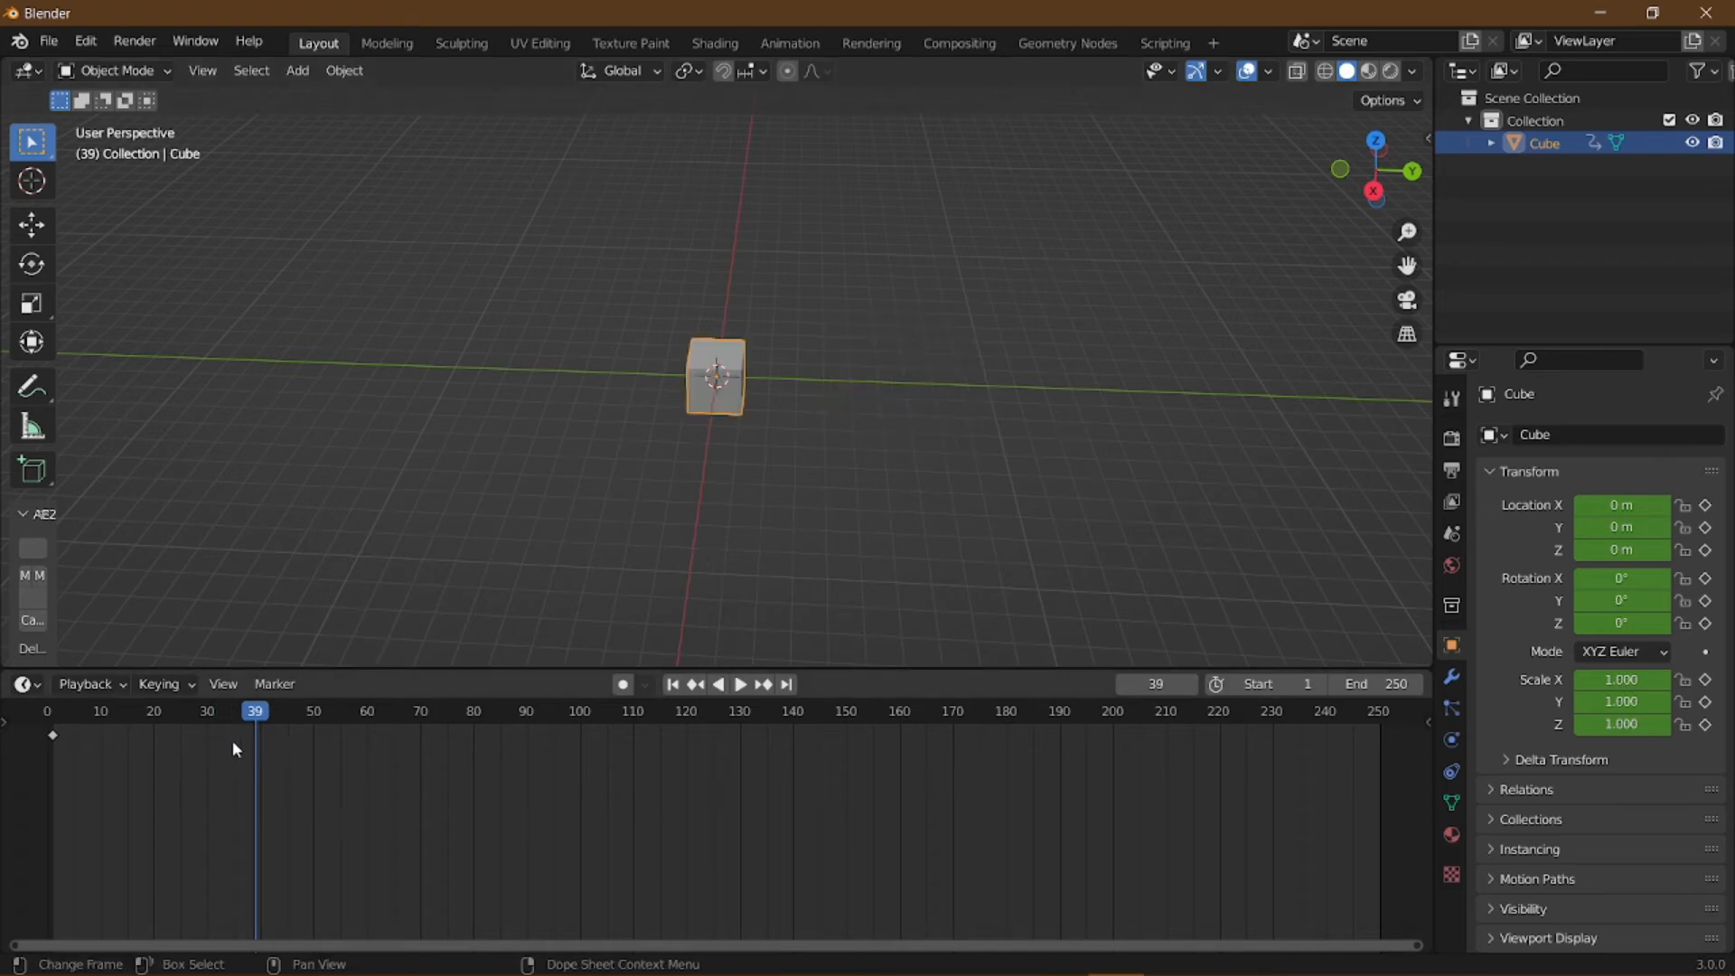
pyautogui.moveTo(268, 714); pyautogui.dragTo(52, 714)
pyautogui.press('space')
pyautogui.press('space')
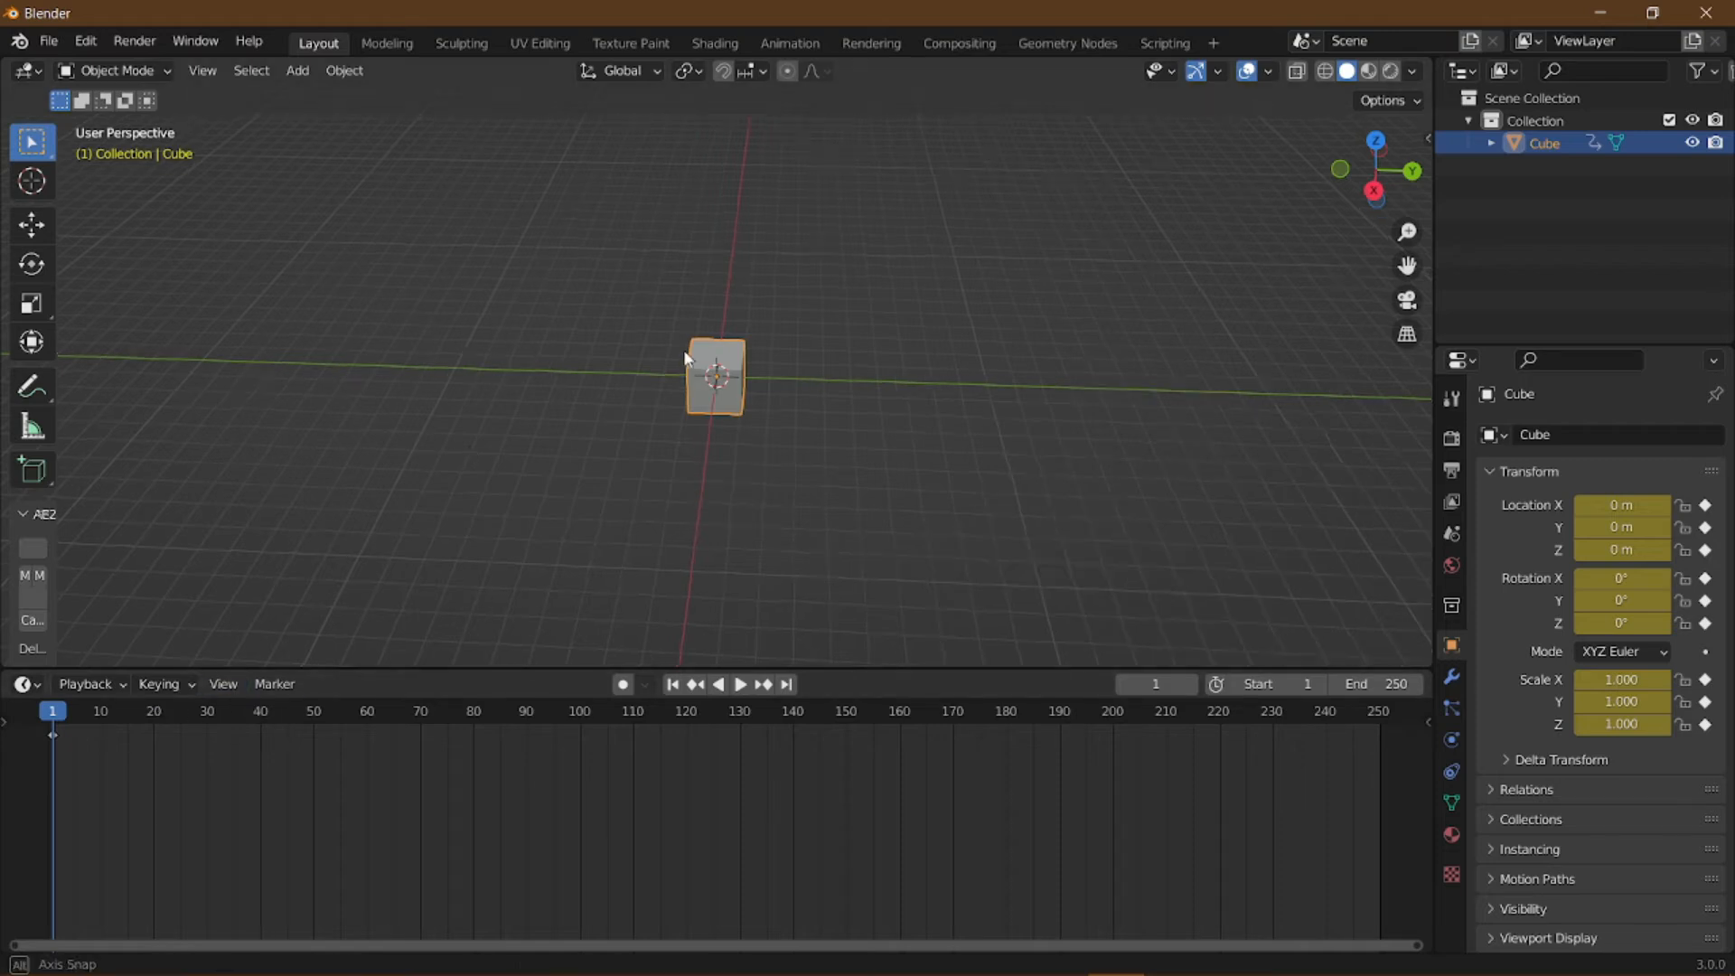
# At frame 40, move the cube about 12.3 m along the Y axis and keyframe its location
pyautogui.moveTo(741, 479); pyautogui.dragTo(750, 429, button='middle')
pyautogui.scroll(2, 750, 428)
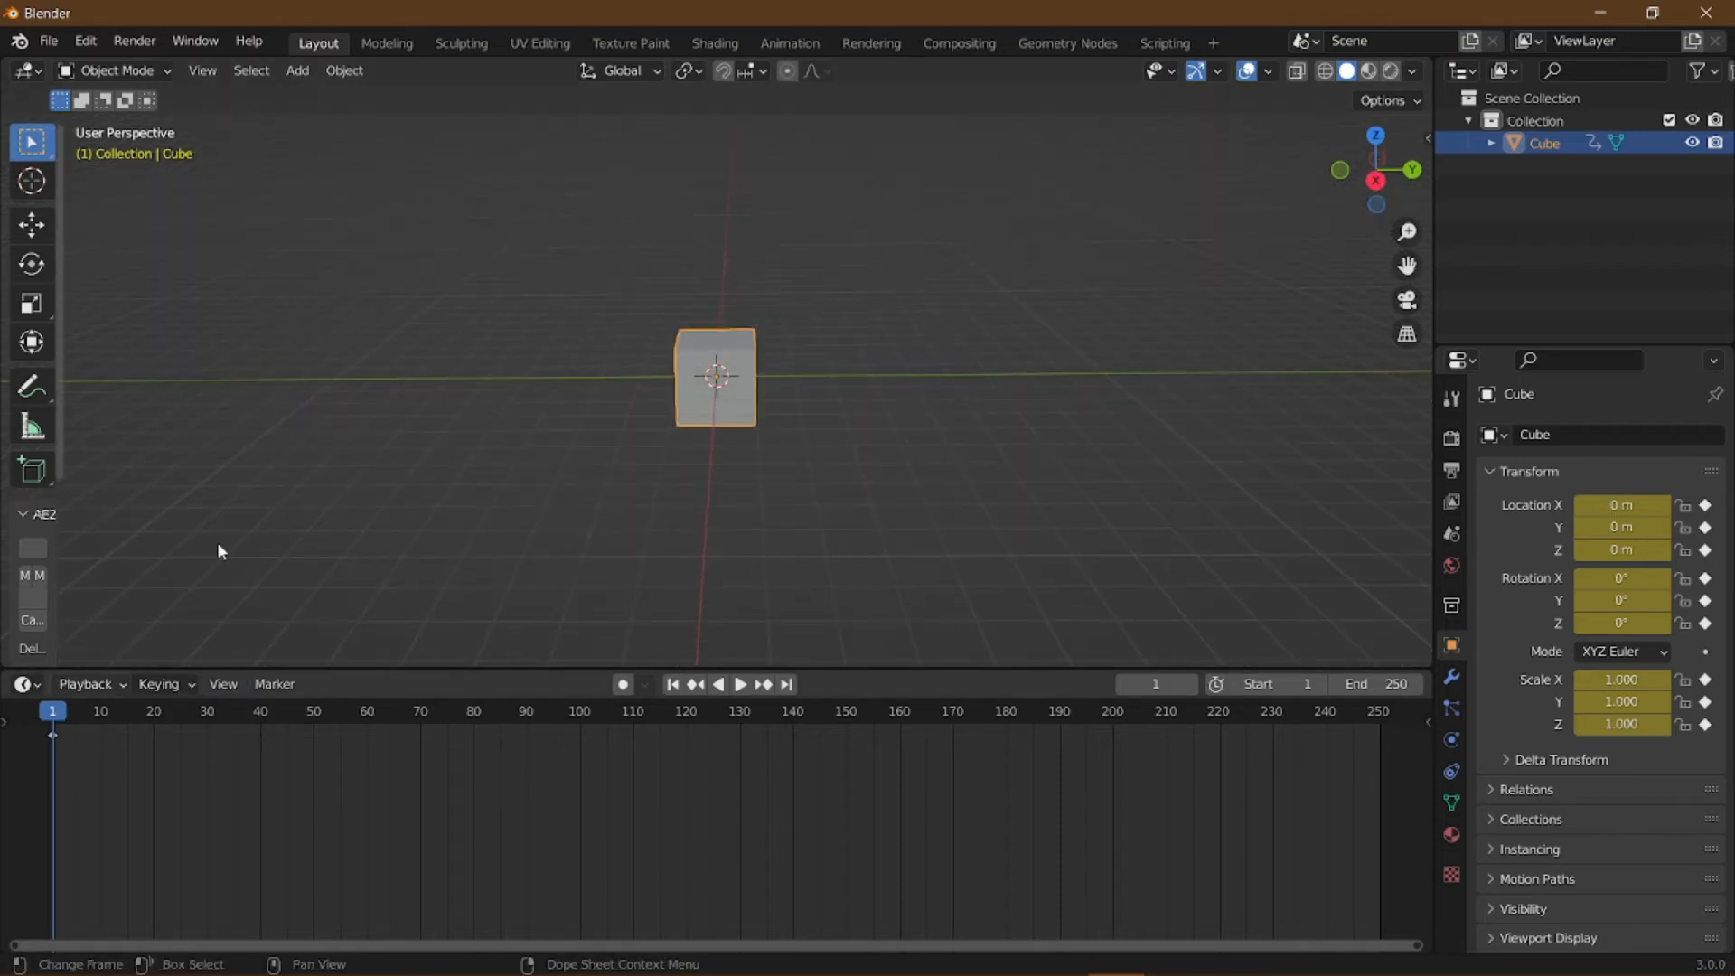
pyautogui.click(262, 713)
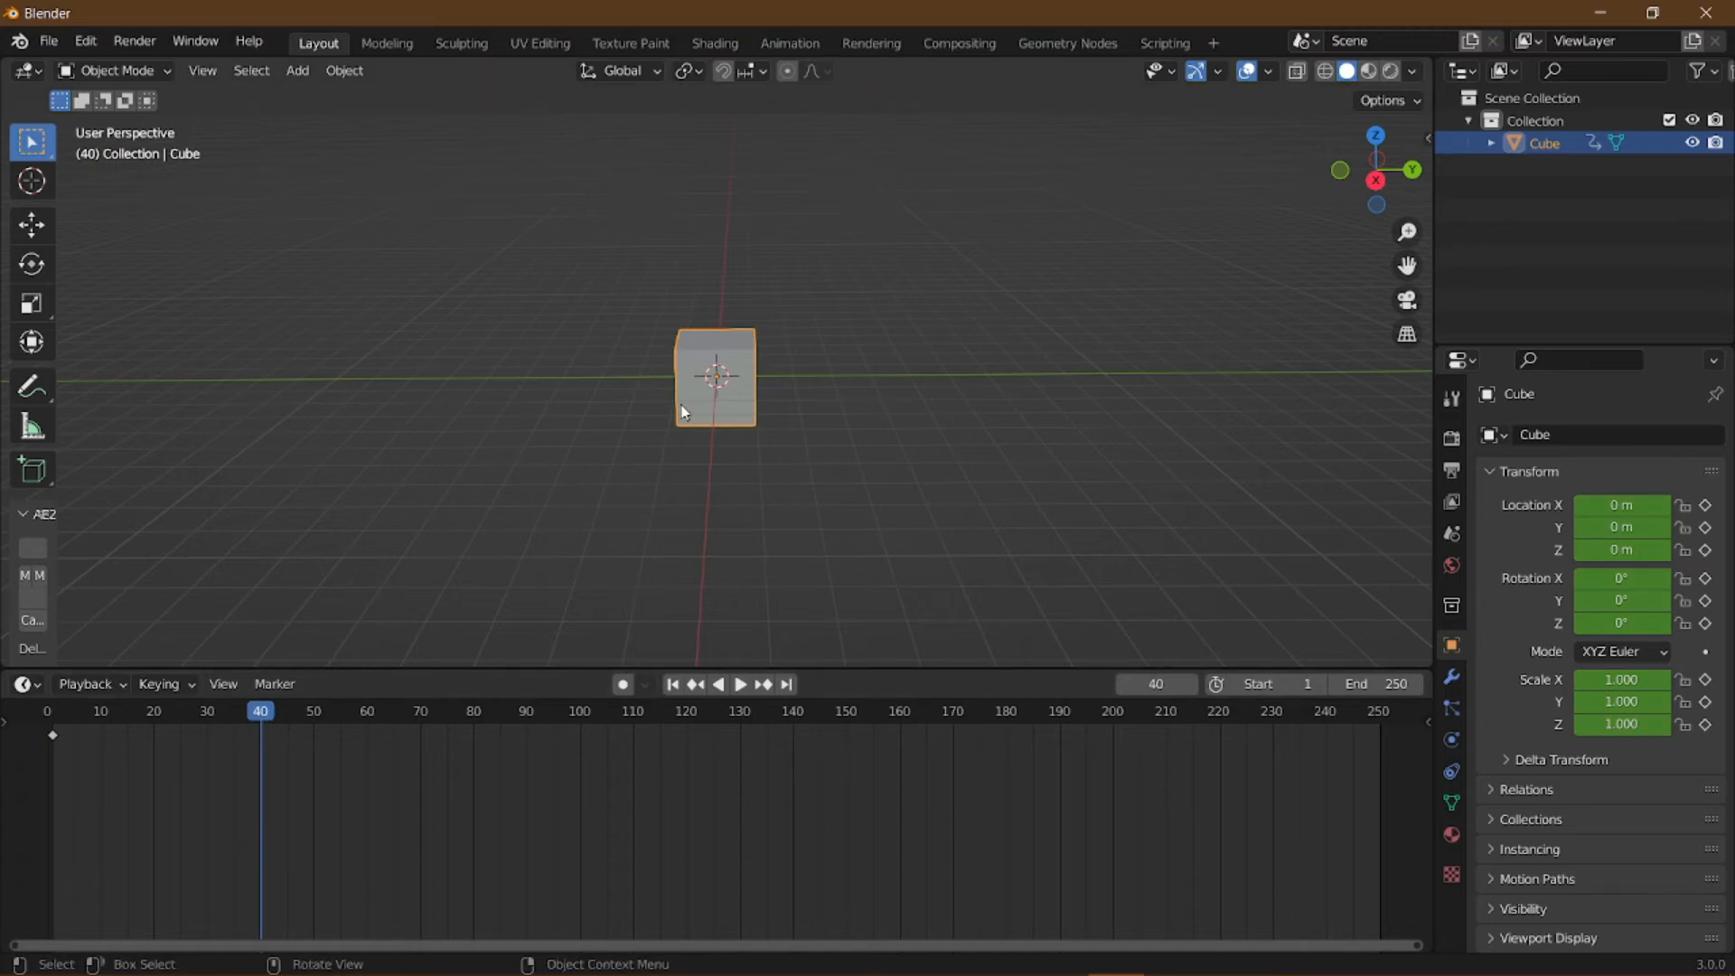
pyautogui.press('g')
pyautogui.press('y')
pyautogui.click(1667, 579)
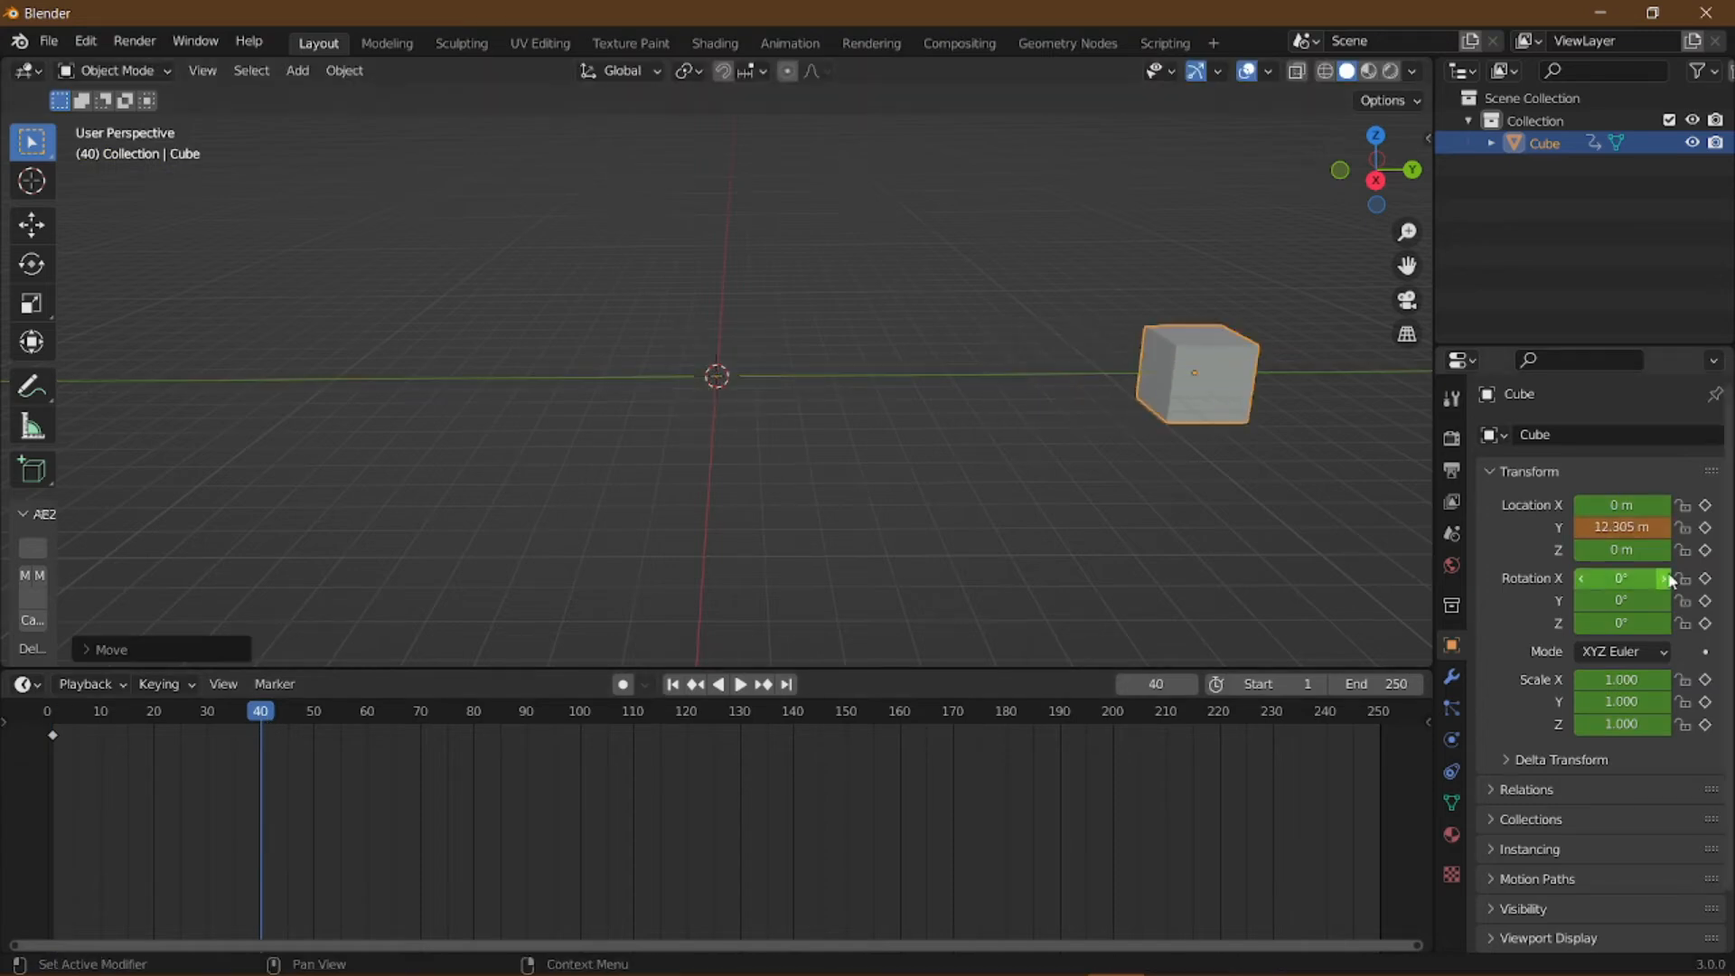
pyautogui.press('i')
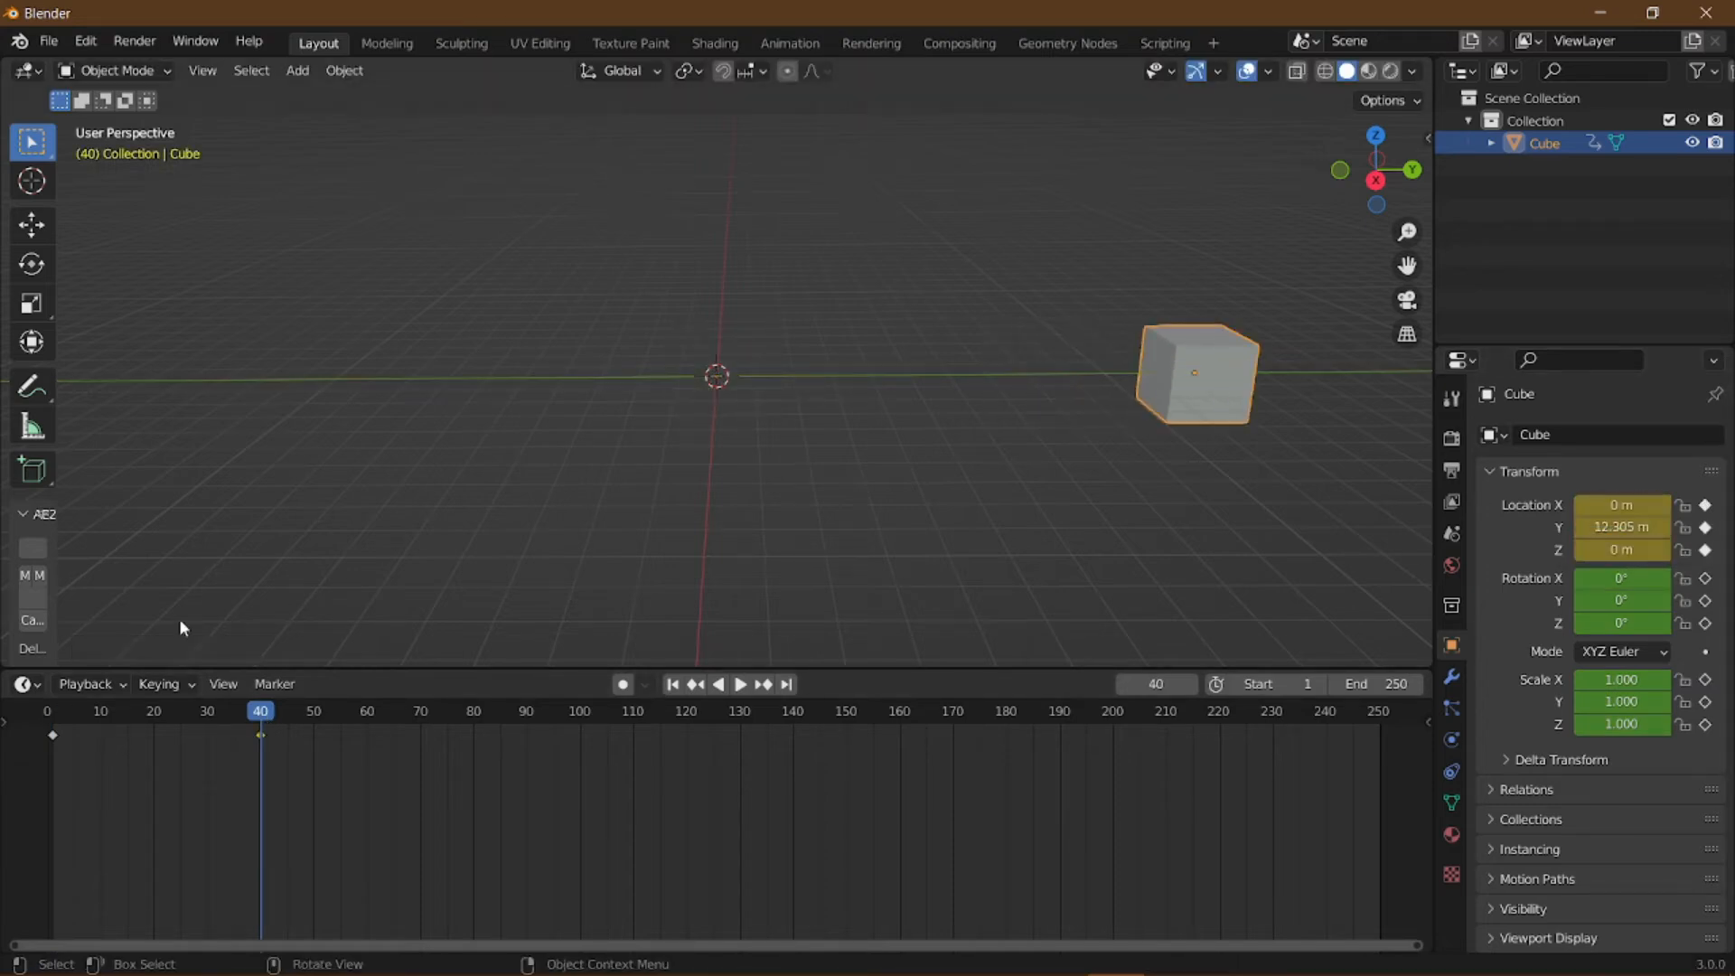
# Play the cube's sideways movement from the start of the timeline and stop near frame 40
pyautogui.moveTo(262, 714); pyautogui.dragTo(47, 713)
pyautogui.press('space')
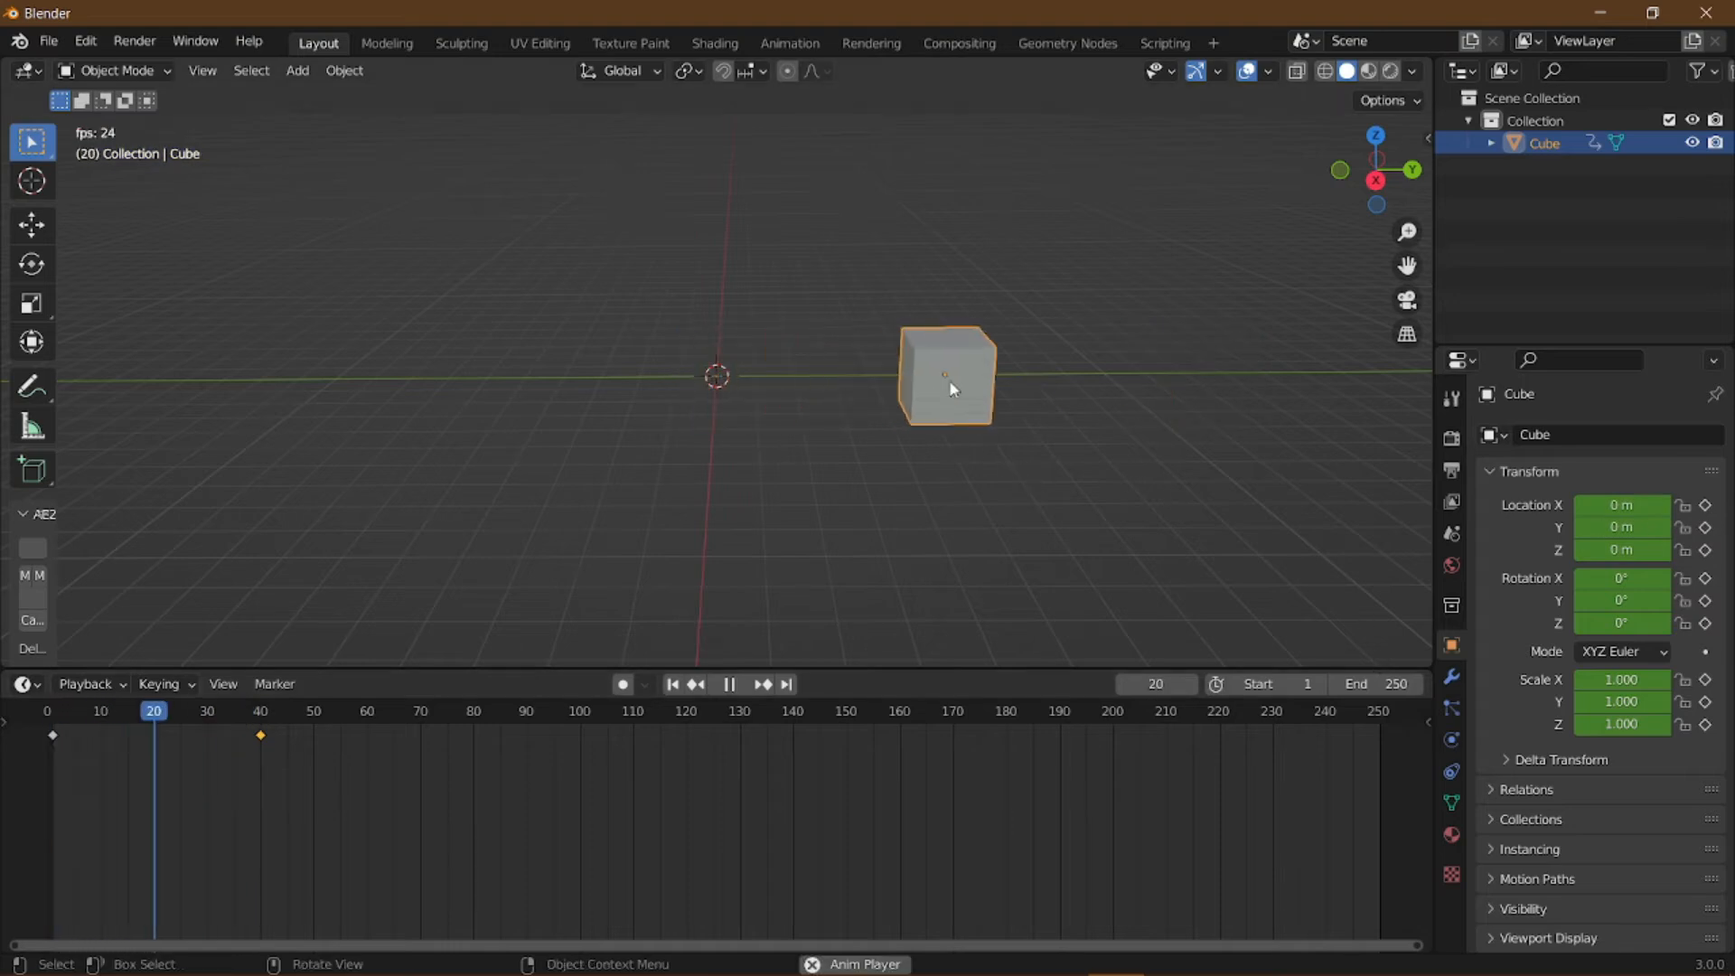
pyautogui.press('space')
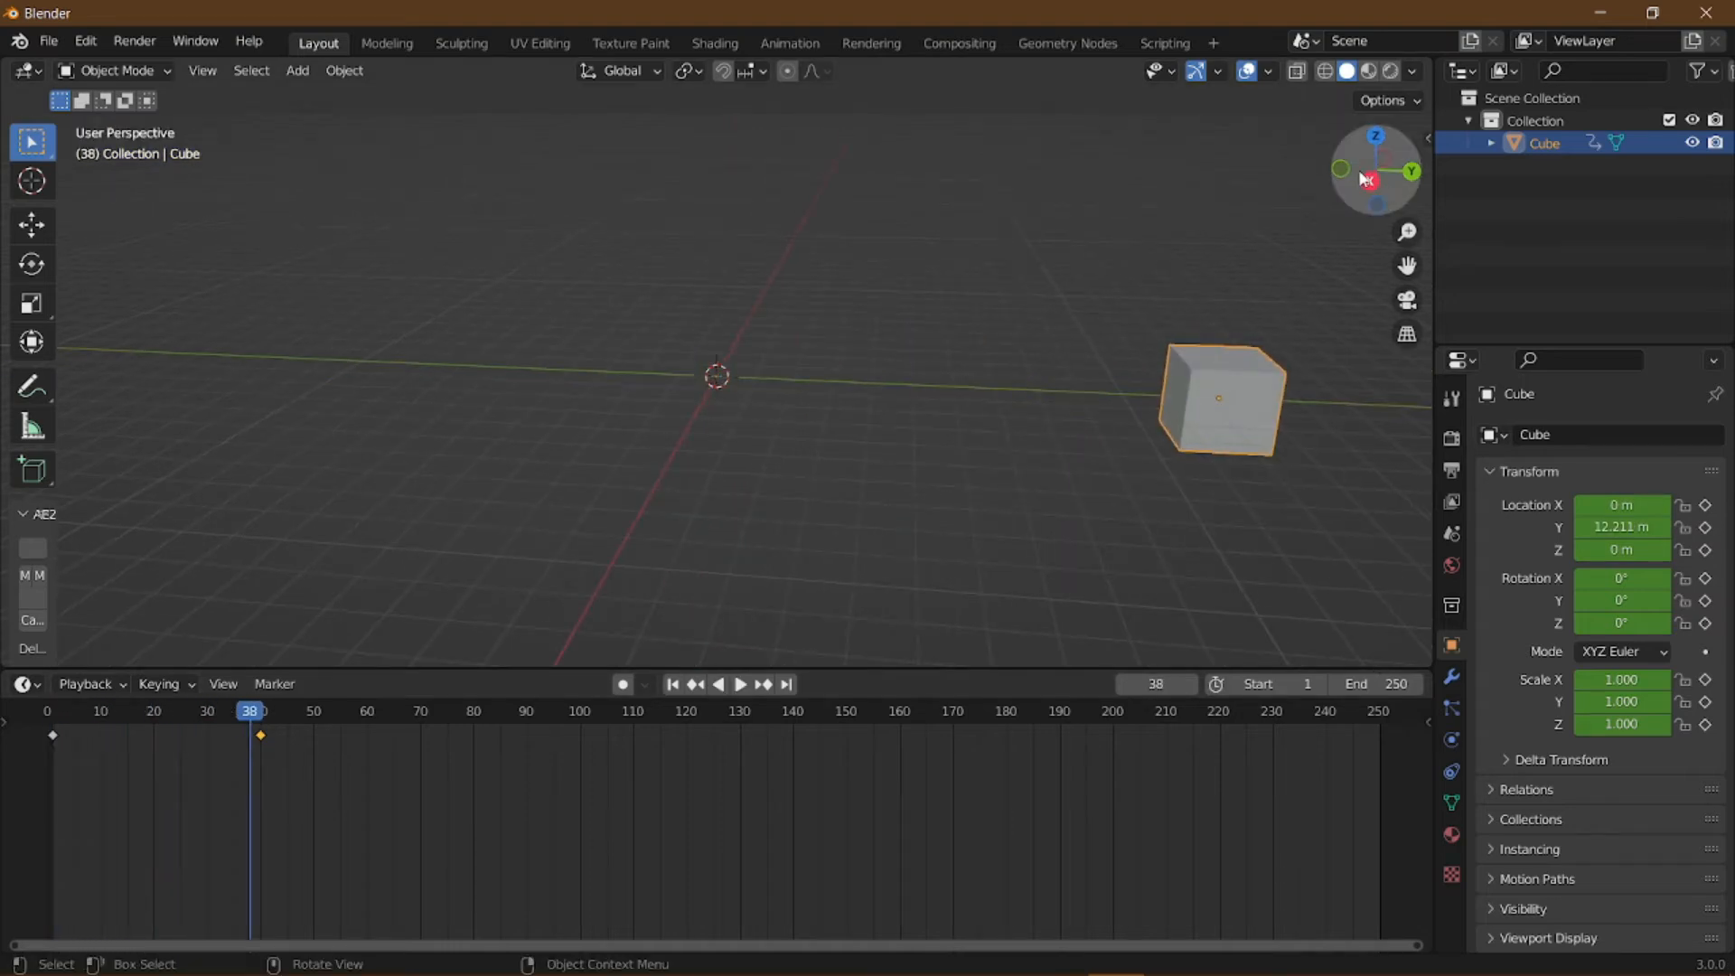
# Switch to the right orthographic view and set the interpolation of both cube keyframes to Linear
pyautogui.click(1373, 175)
pyautogui.keyDown('shift'); pyautogui.moveTo(909, 243); pyautogui.dragTo(723, 233, button='middle'); pyautogui.keyUp('shift')
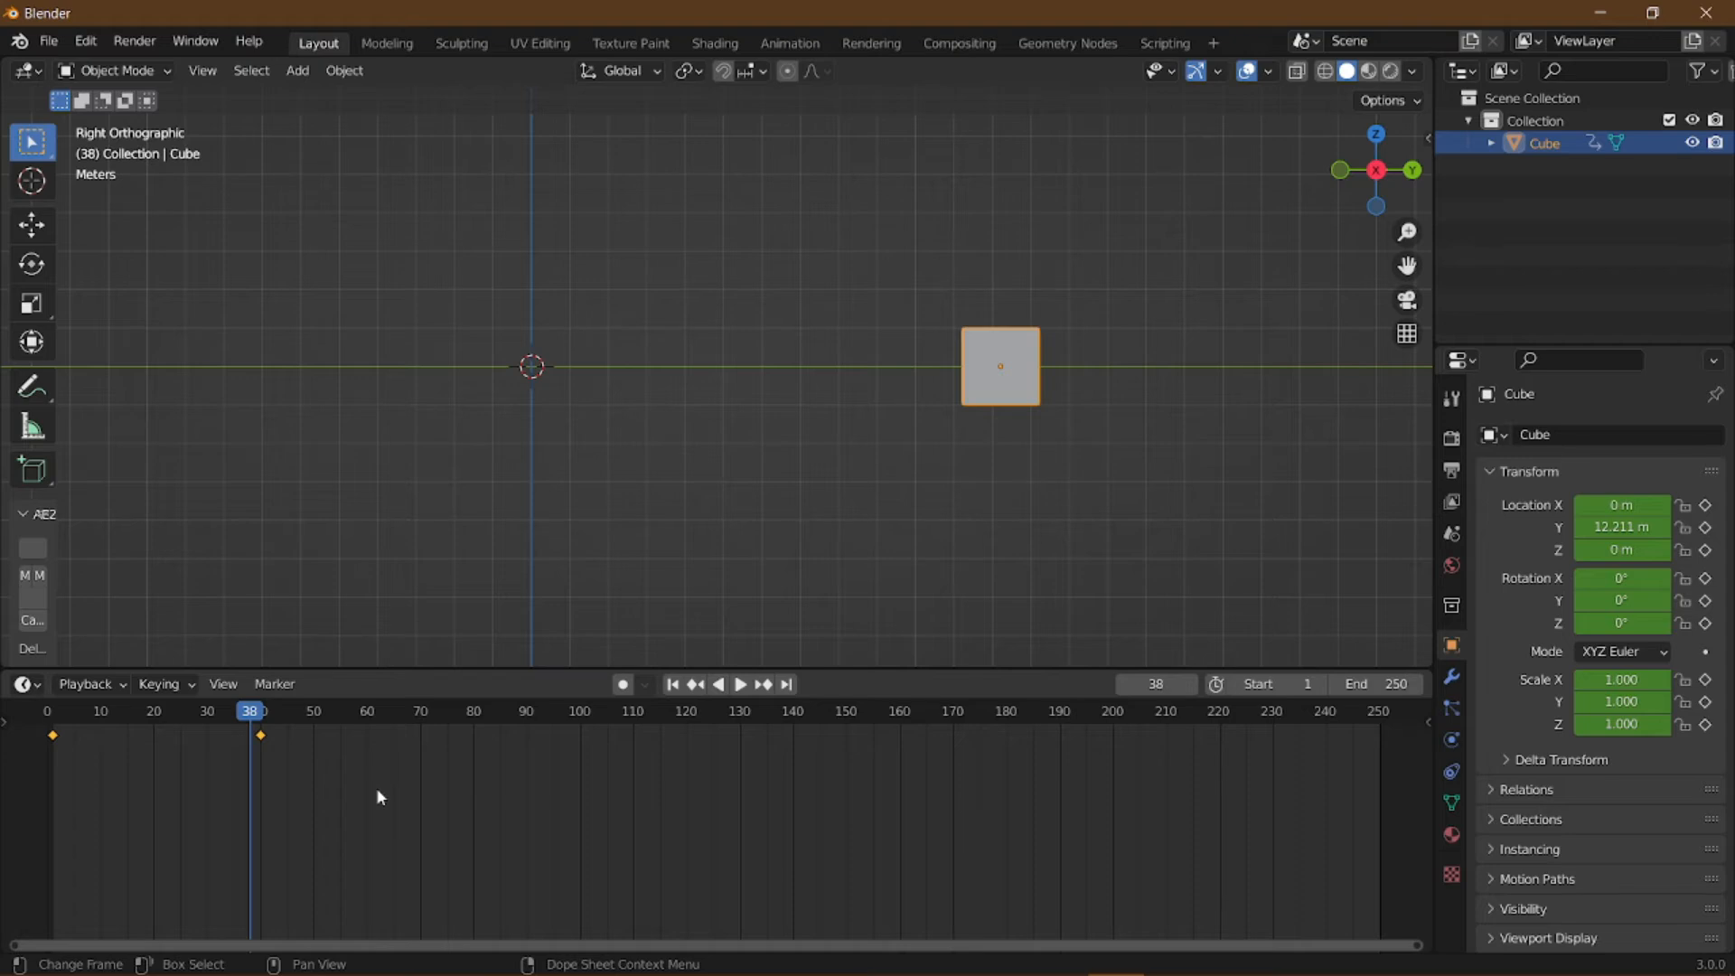
pyautogui.press('t')
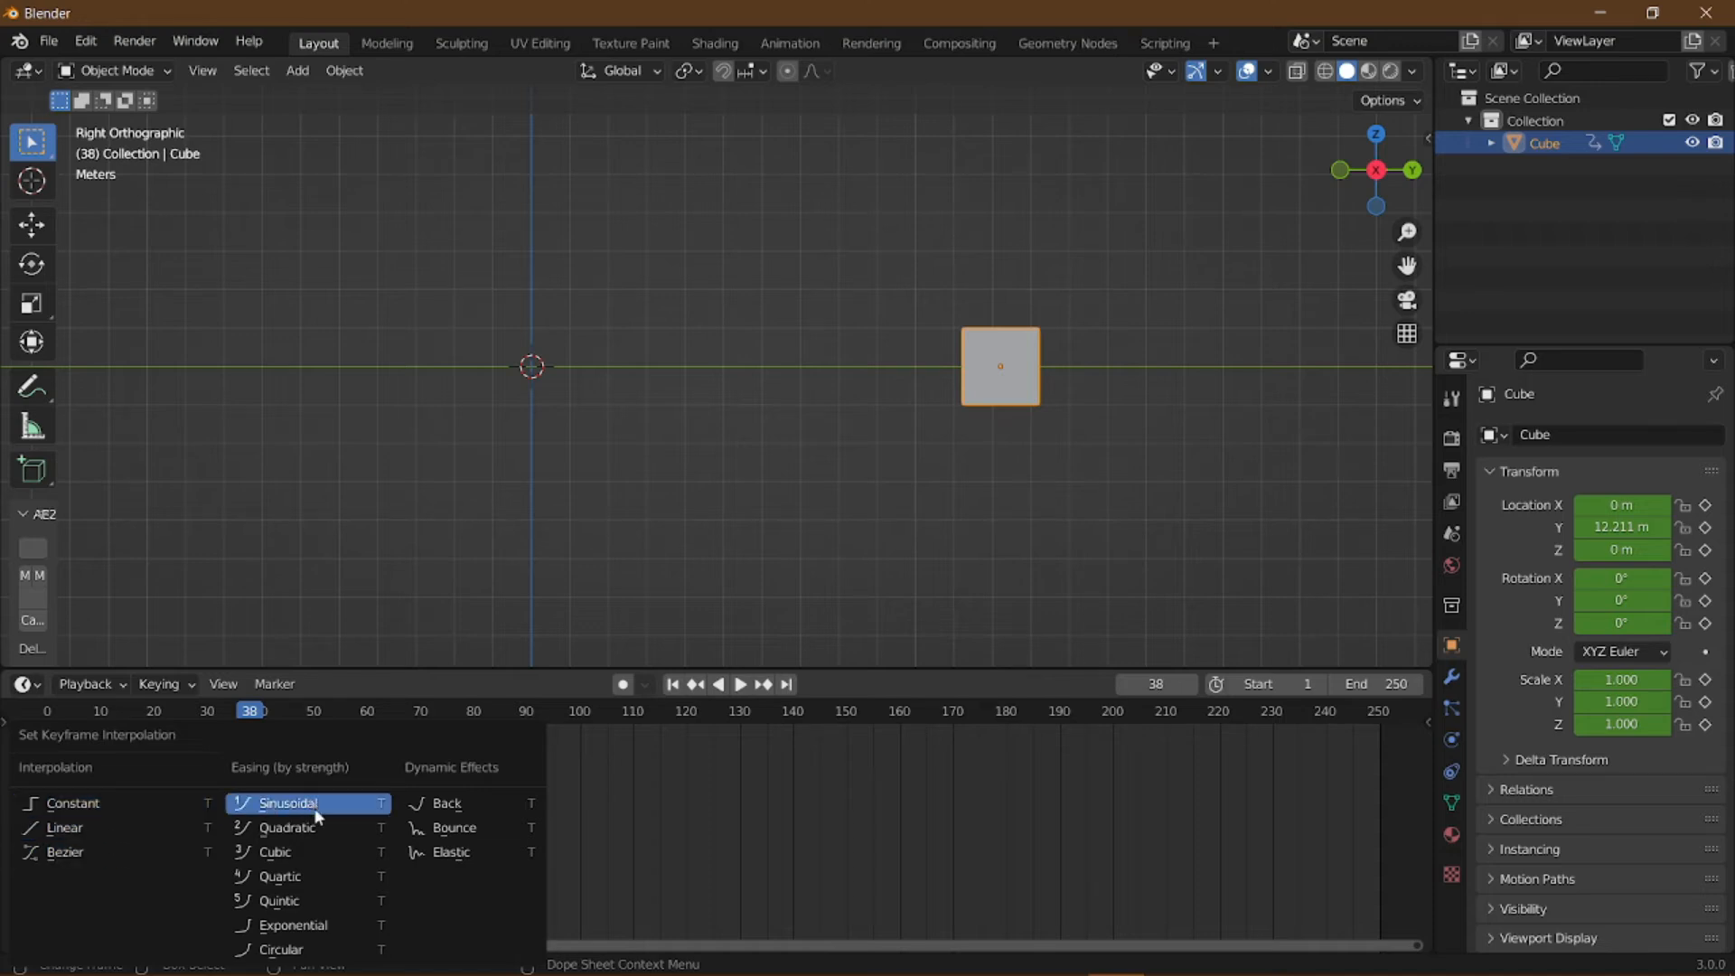
pyautogui.click(119, 830)
# Play the linear cube movement from the beginning up to frame 40
pyautogui.hotkey('shift', 'Left')
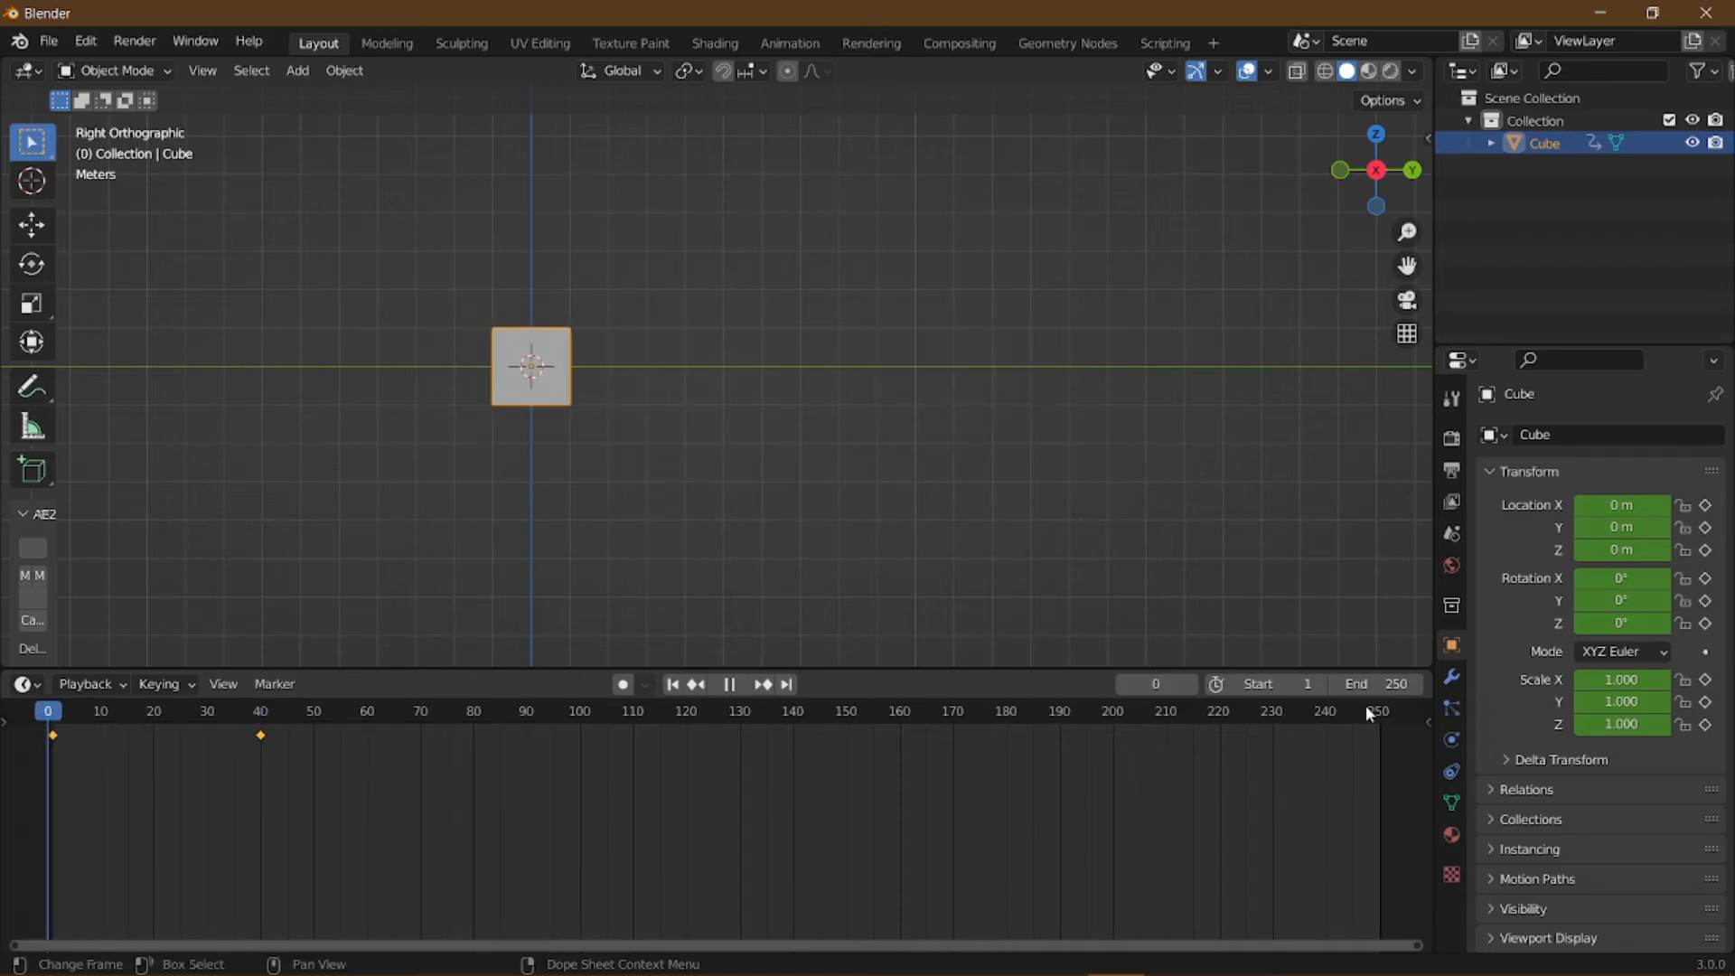
pyautogui.press('space')
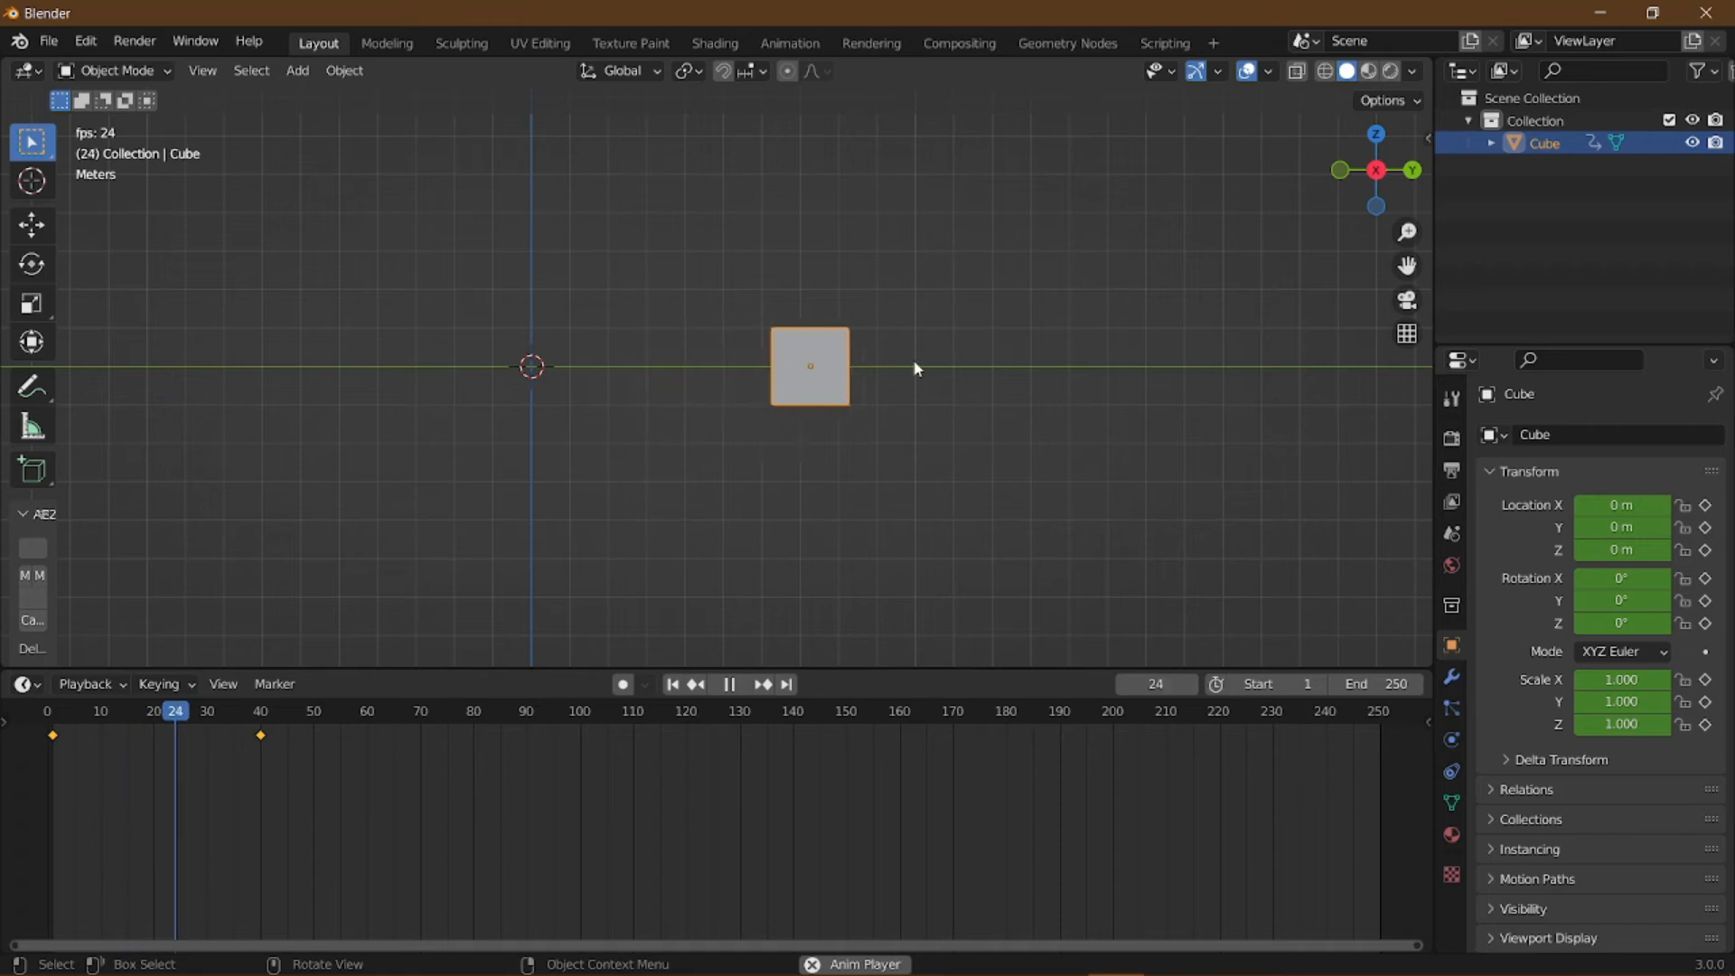
pyautogui.press('space')
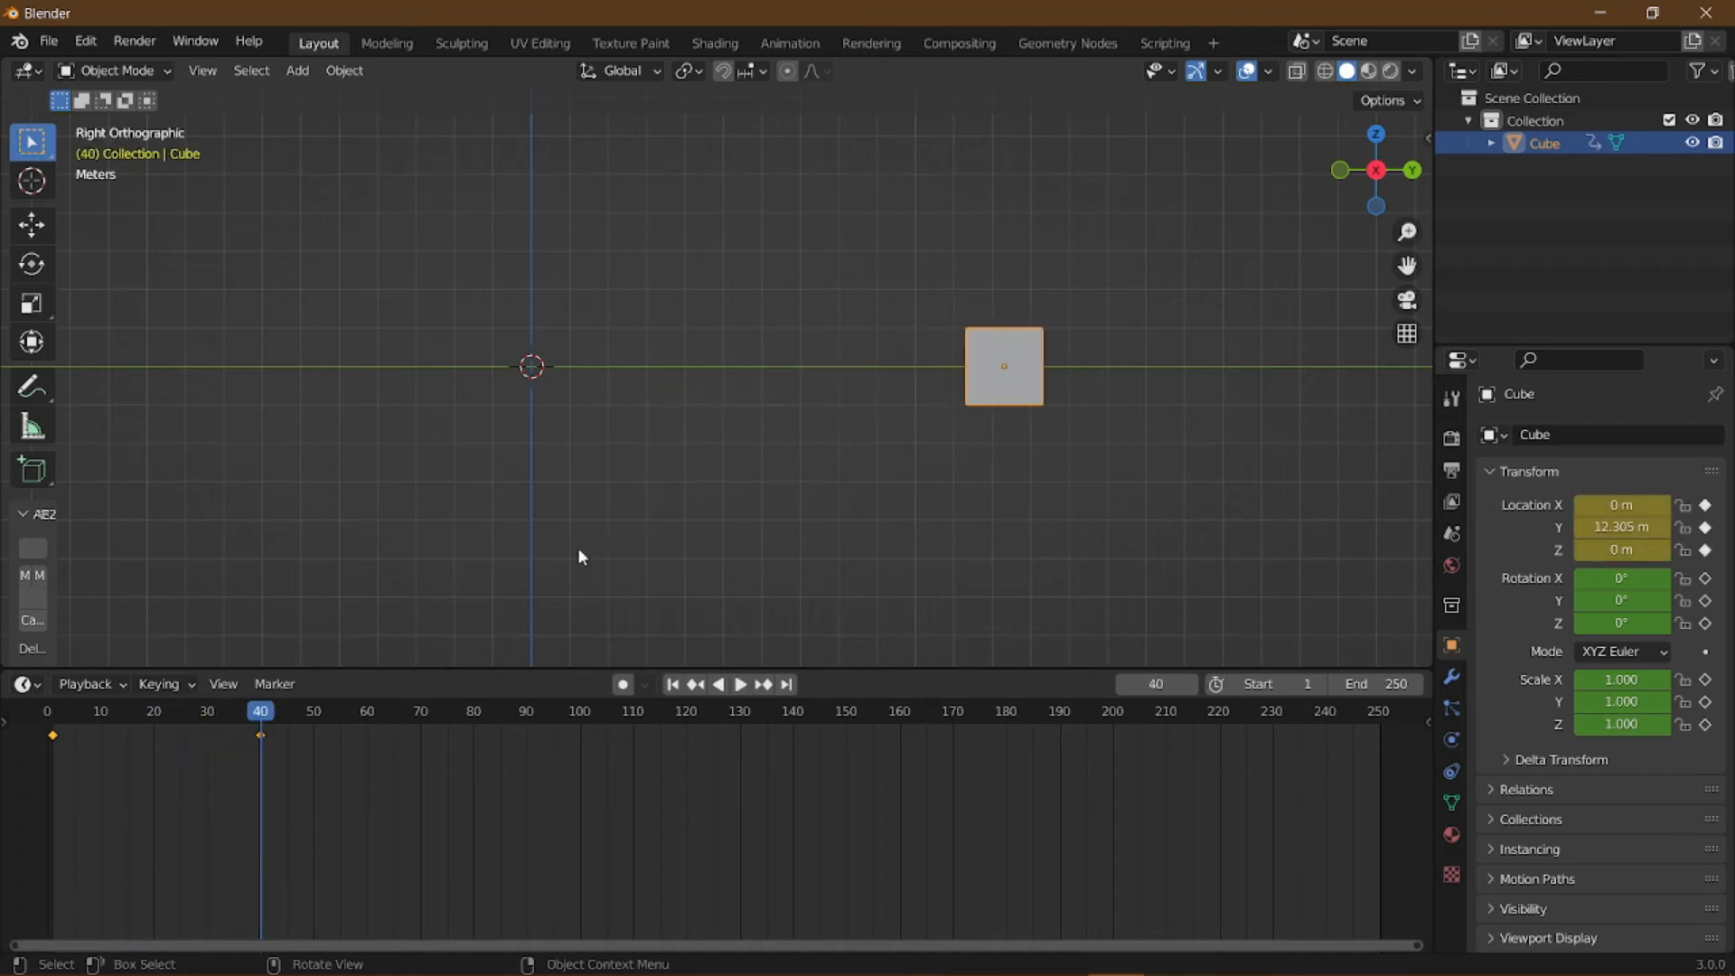
# Return the timeline to frame 0 and bring up the interpolation choices for the cube's keyframes
pyautogui.moveTo(259, 719); pyautogui.dragTo(44, 735)
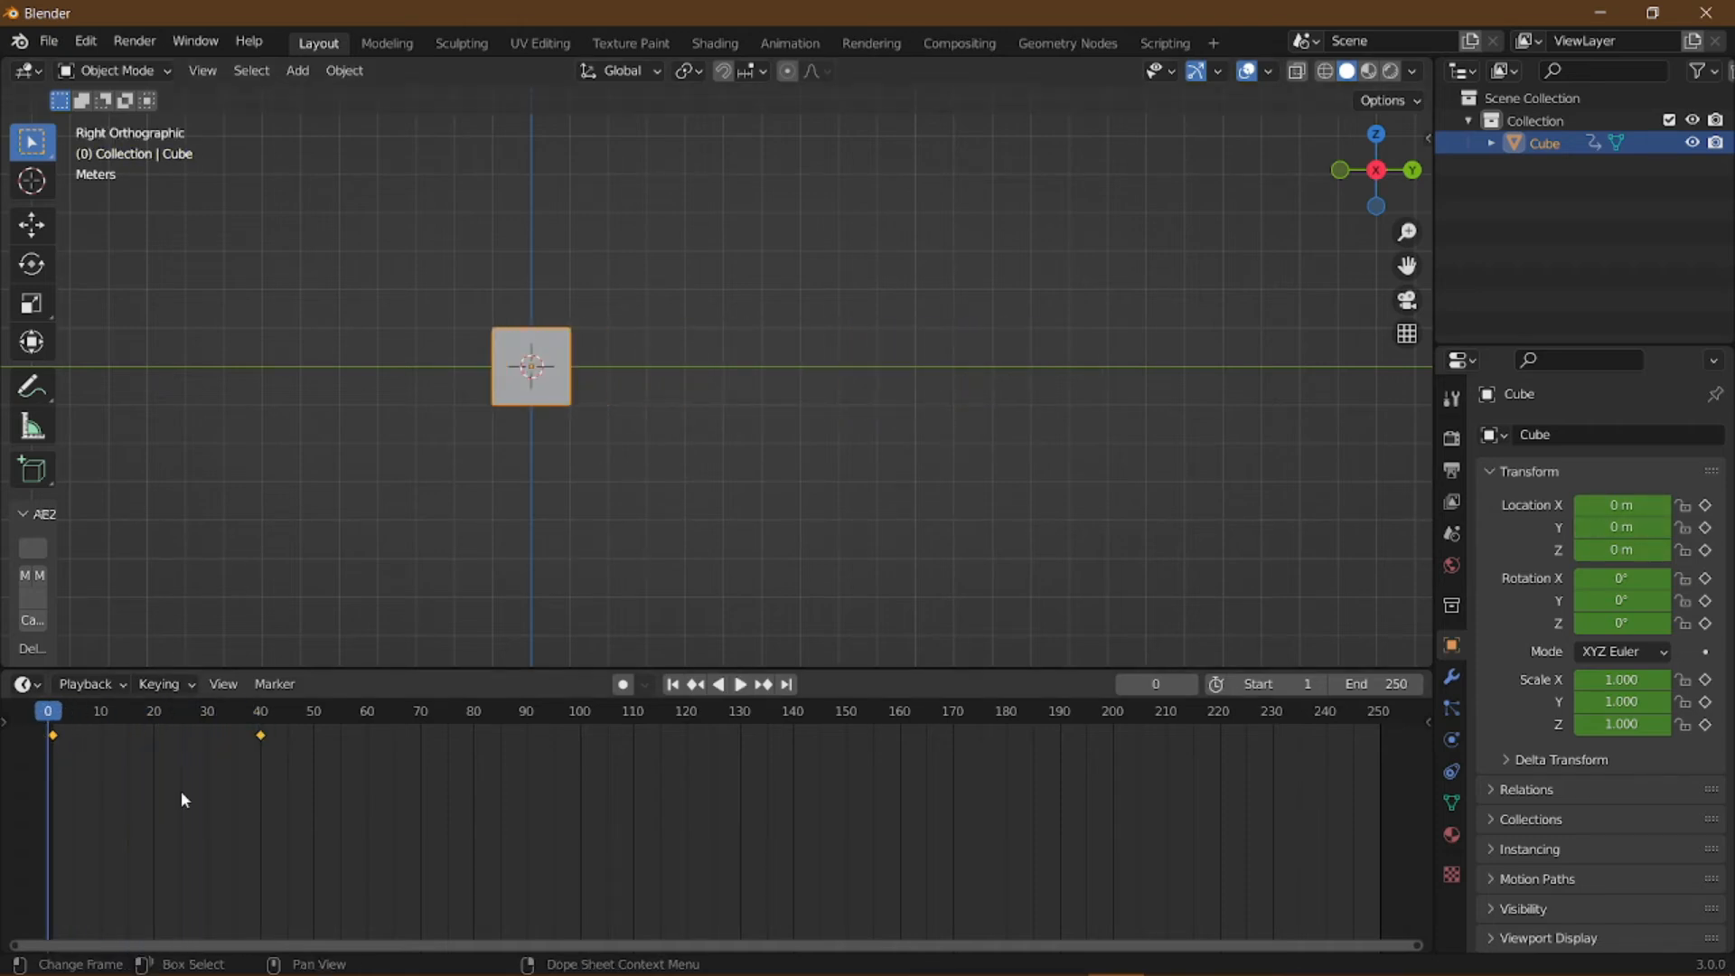
pyautogui.press('t')
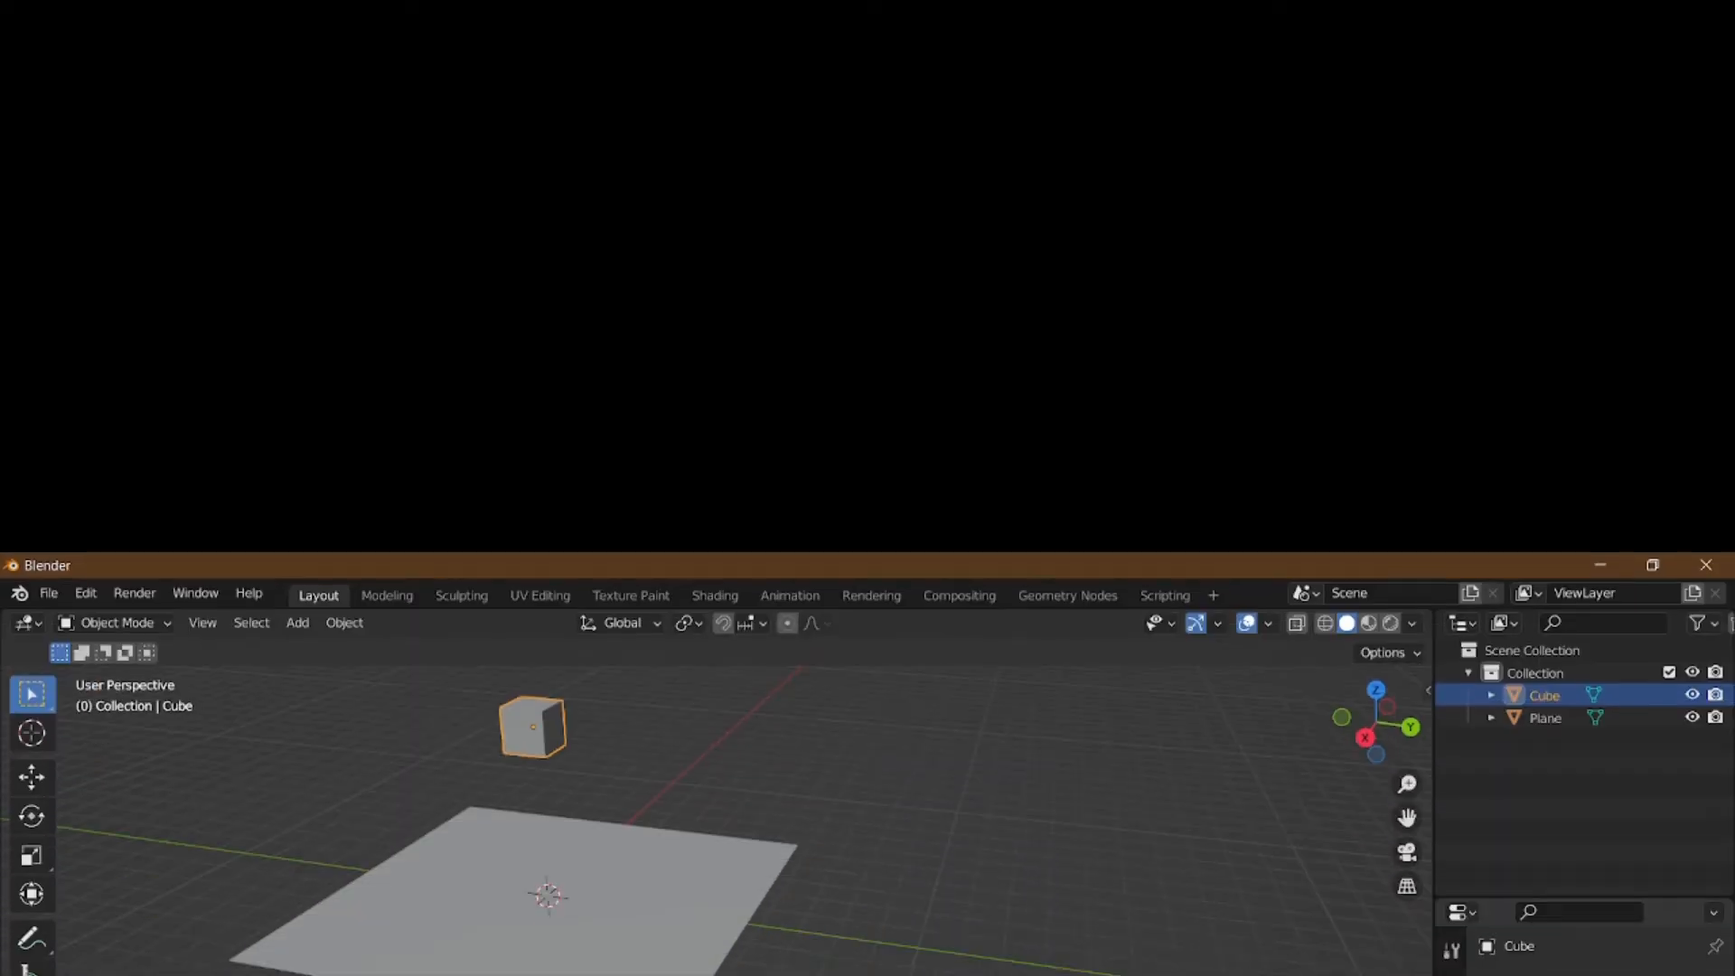
# From frame 1, inspect the plane's and cube's rigid body settings and play the cube's fall up to frame 38
pyautogui.press('Right')
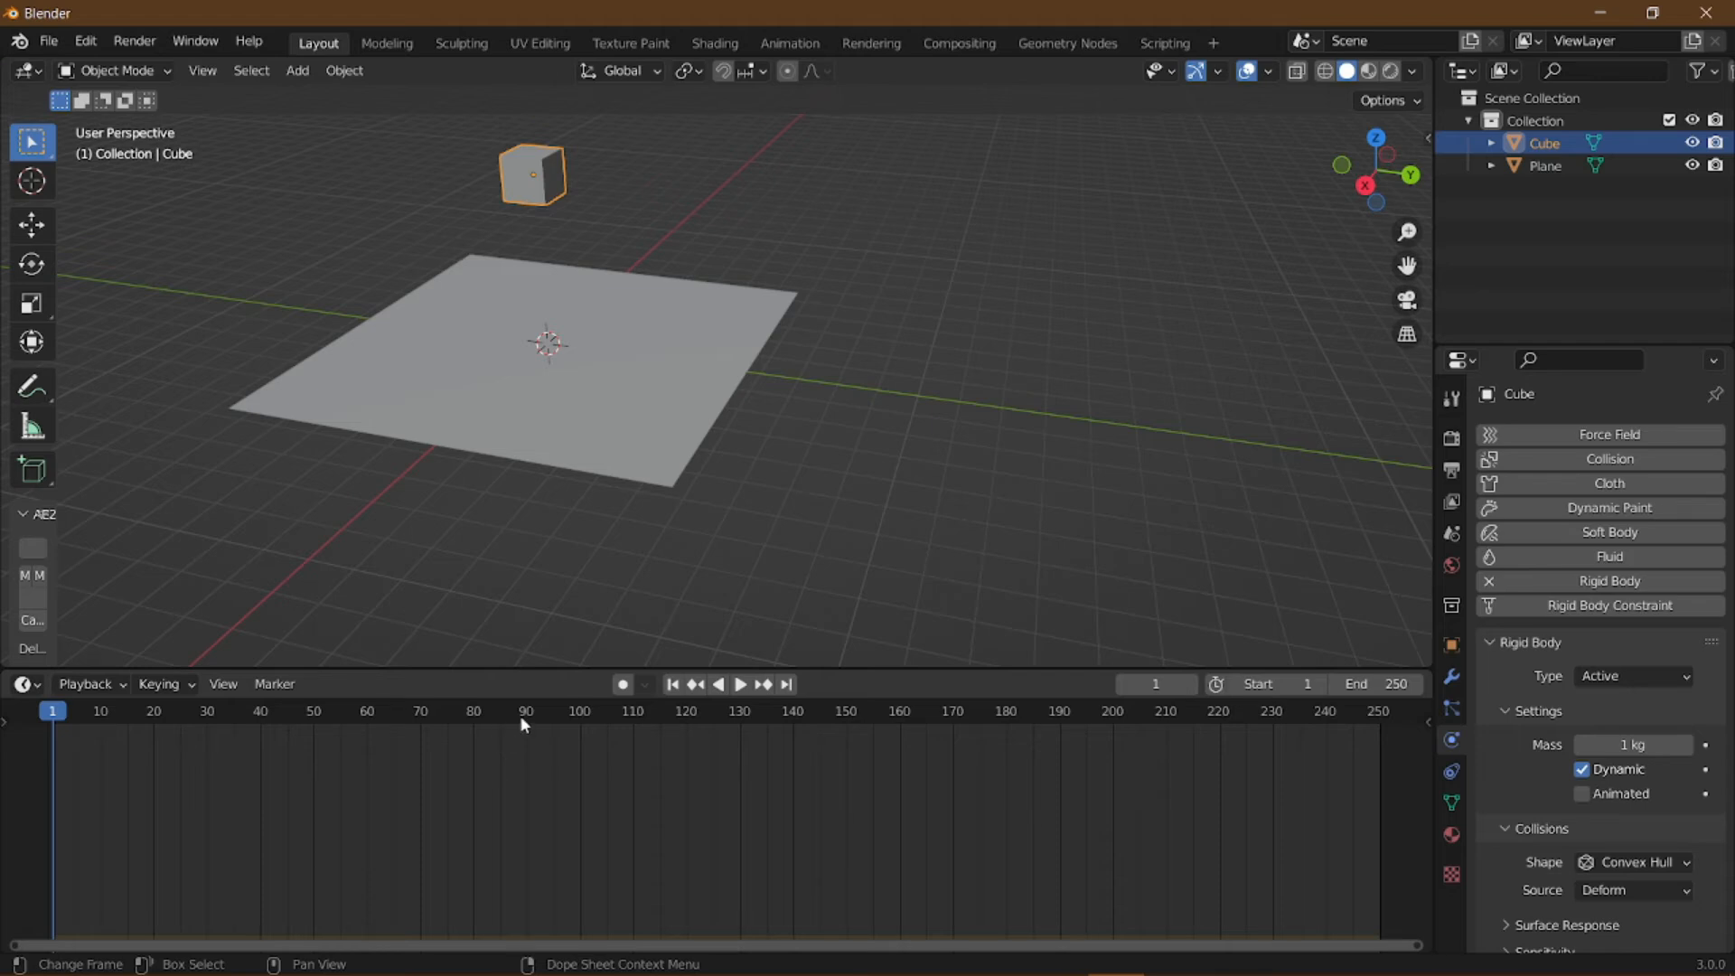
pyautogui.moveTo(550, 547); pyautogui.dragTo(477, 399, button='middle')
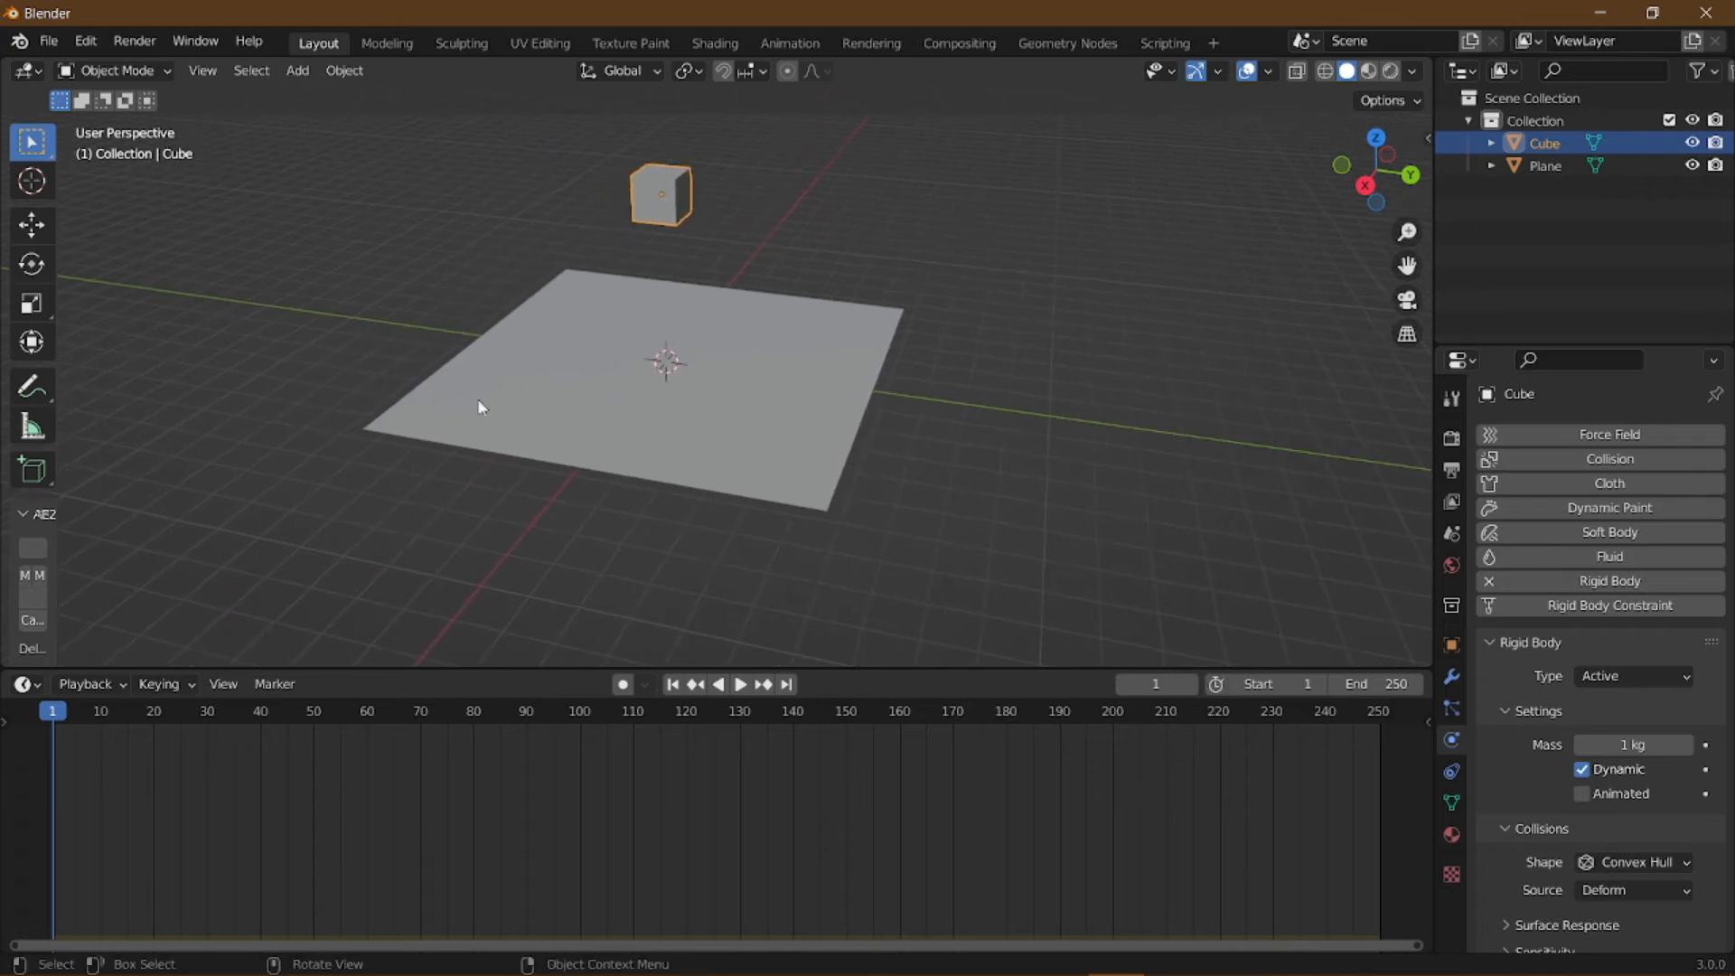
pyautogui.click(635, 301)
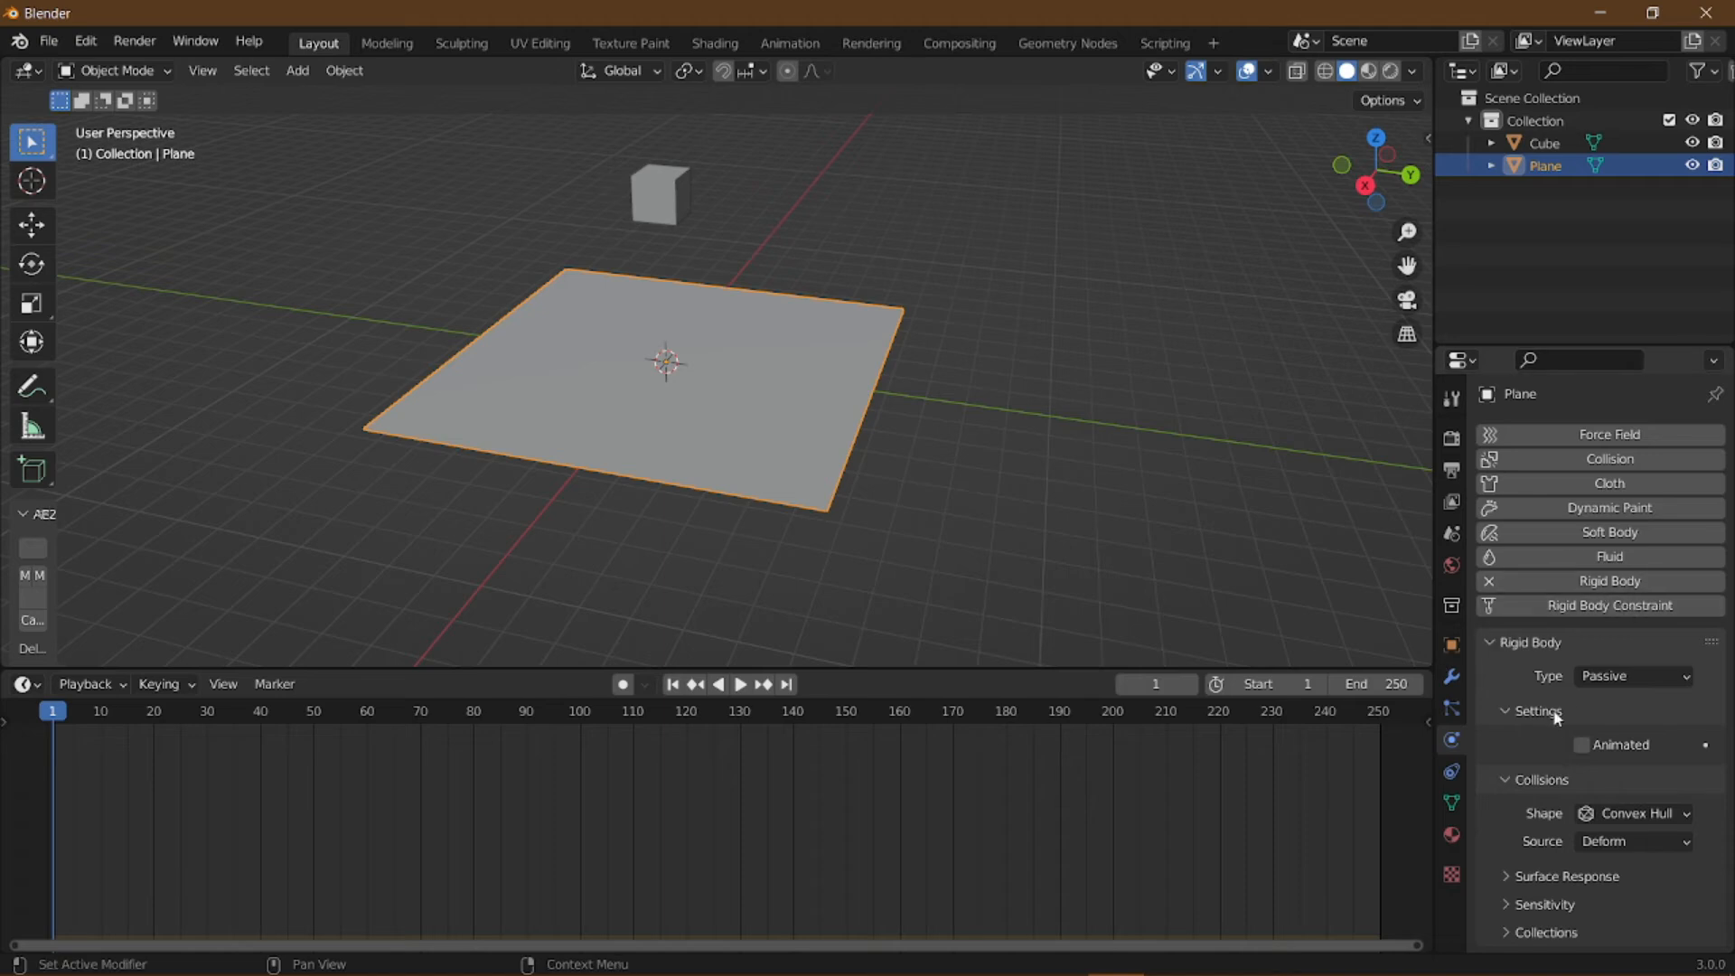
pyautogui.click(669, 194)
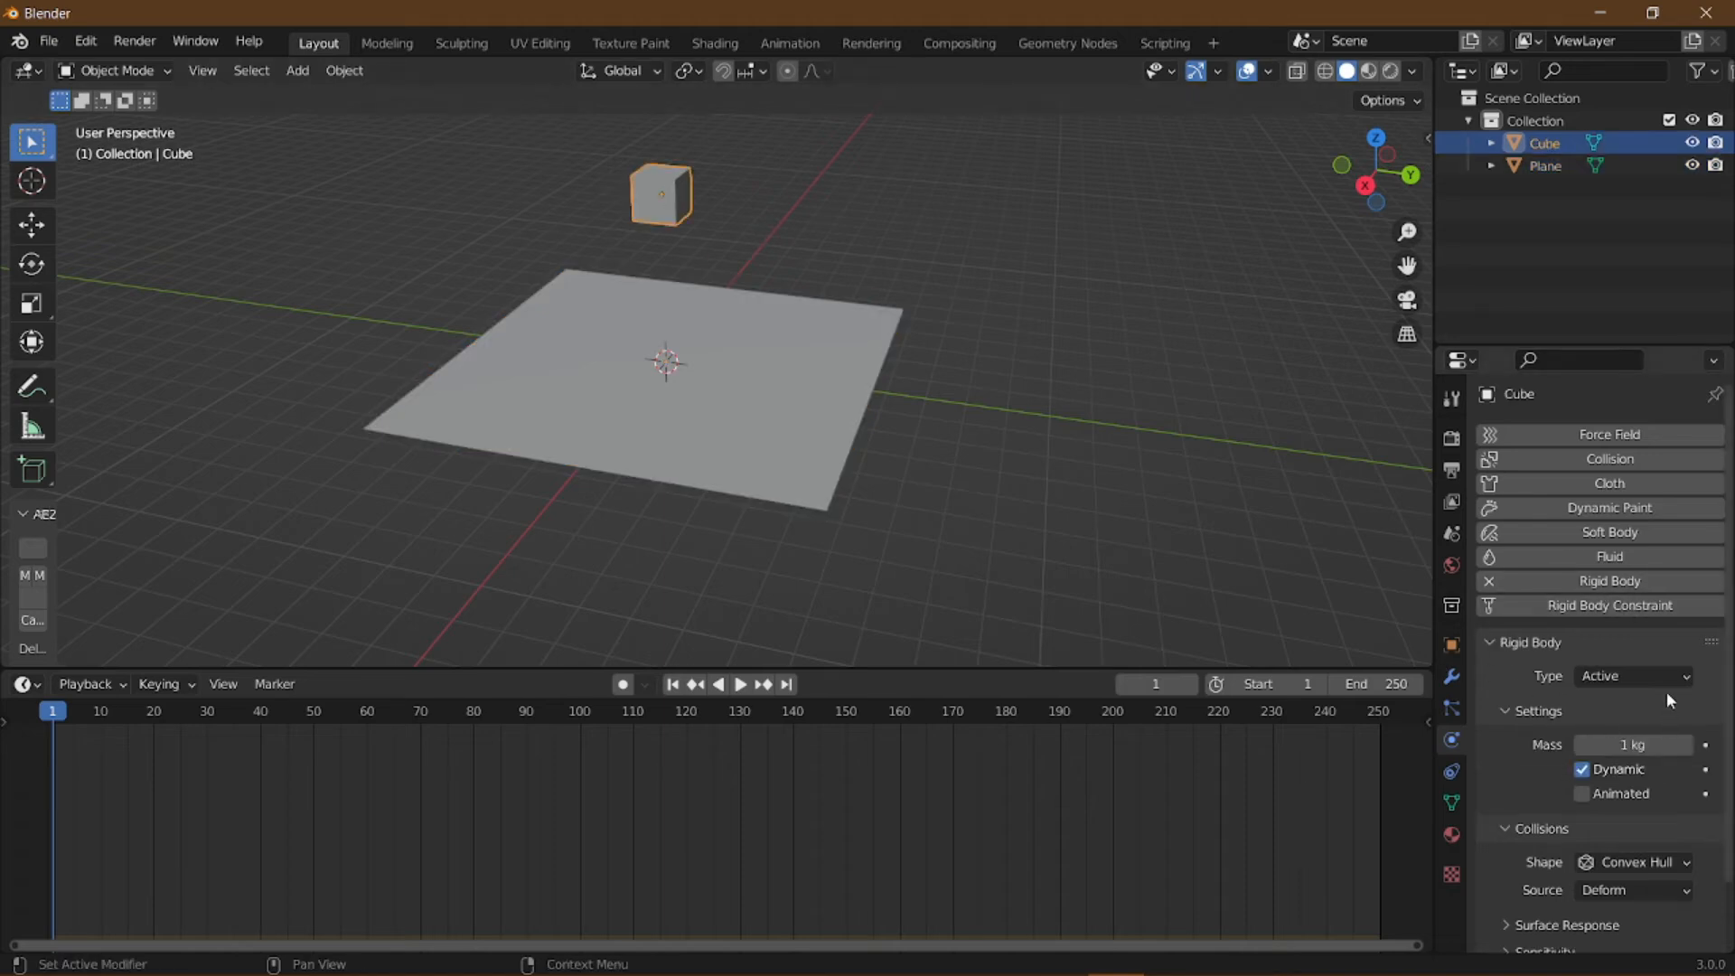
pyautogui.press('space')
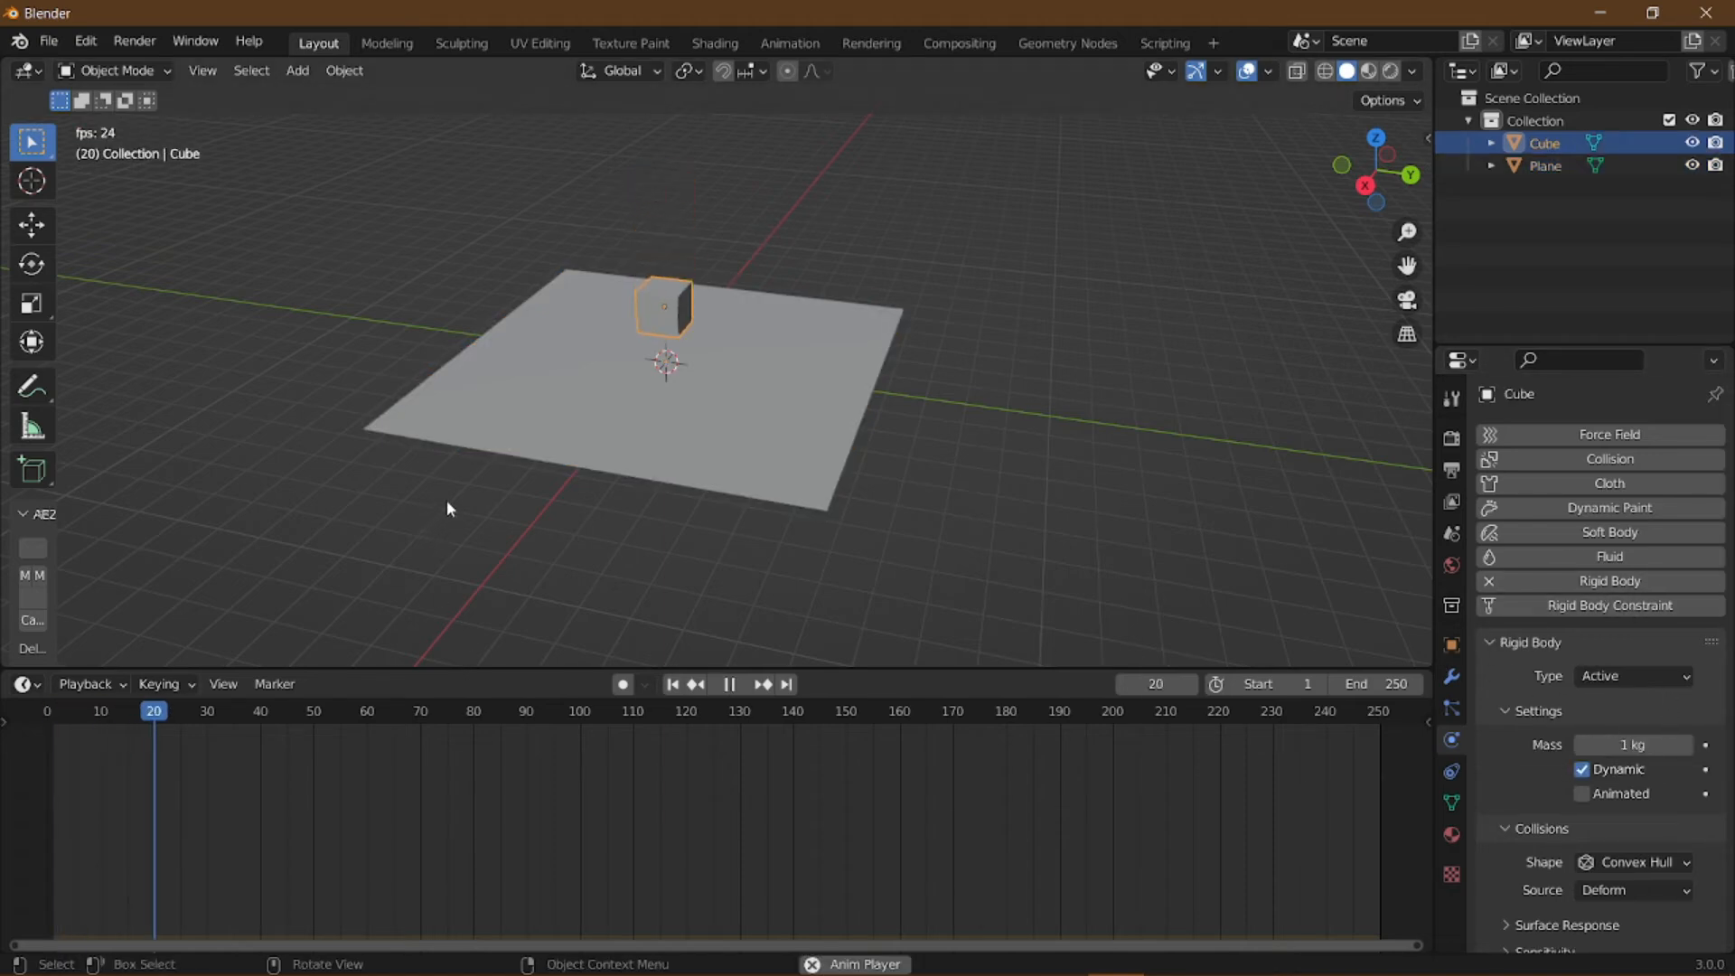
pyautogui.moveTo(450, 492); pyautogui.dragTo(705, 348, button='middle')
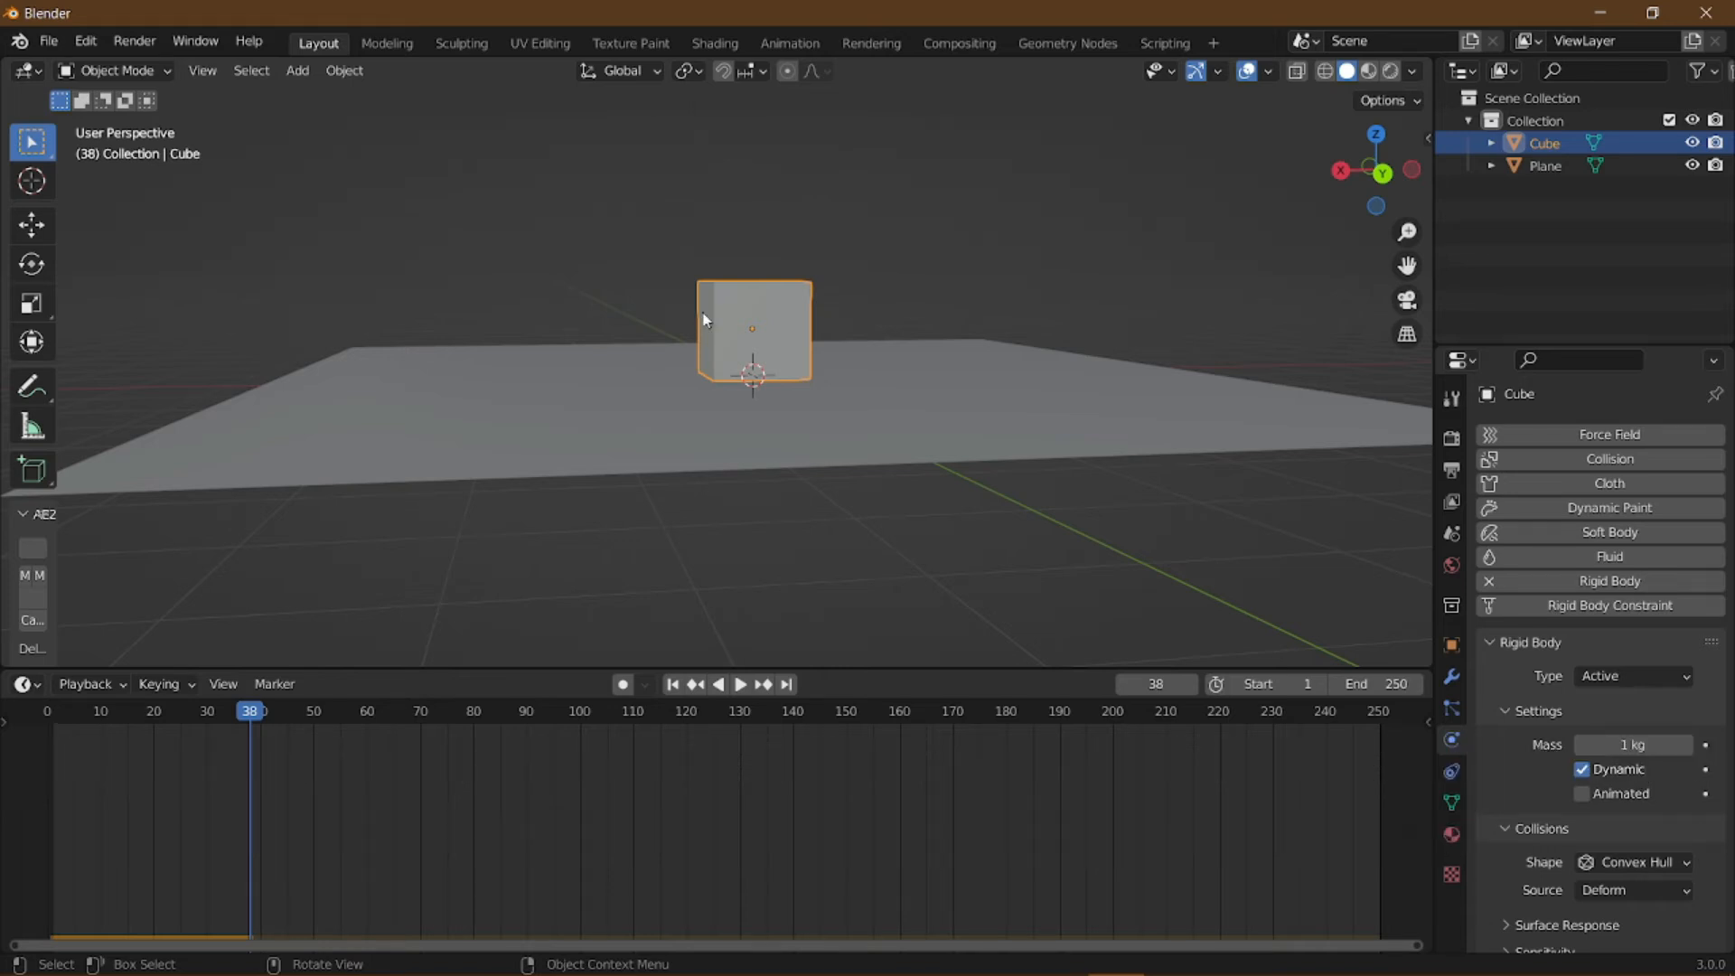
# Bake the cube's rigid body simulation to keyframes with the end frame set to 40
pyautogui.press('F3')
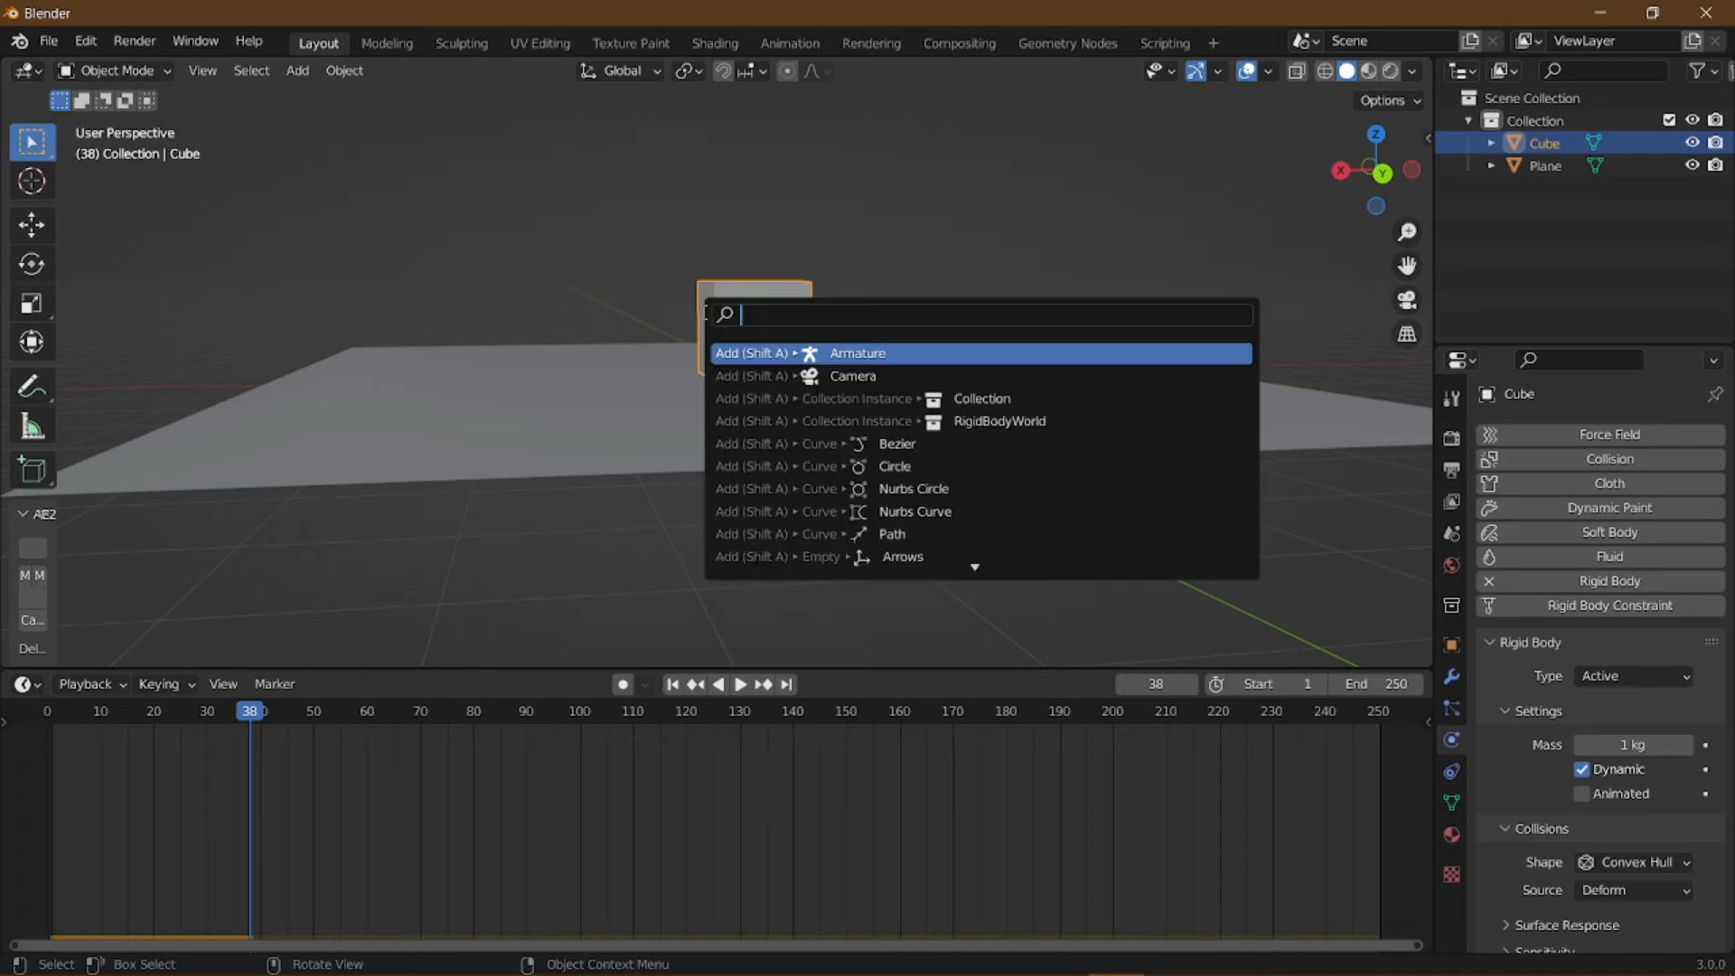
pyautogui.write('bake to')
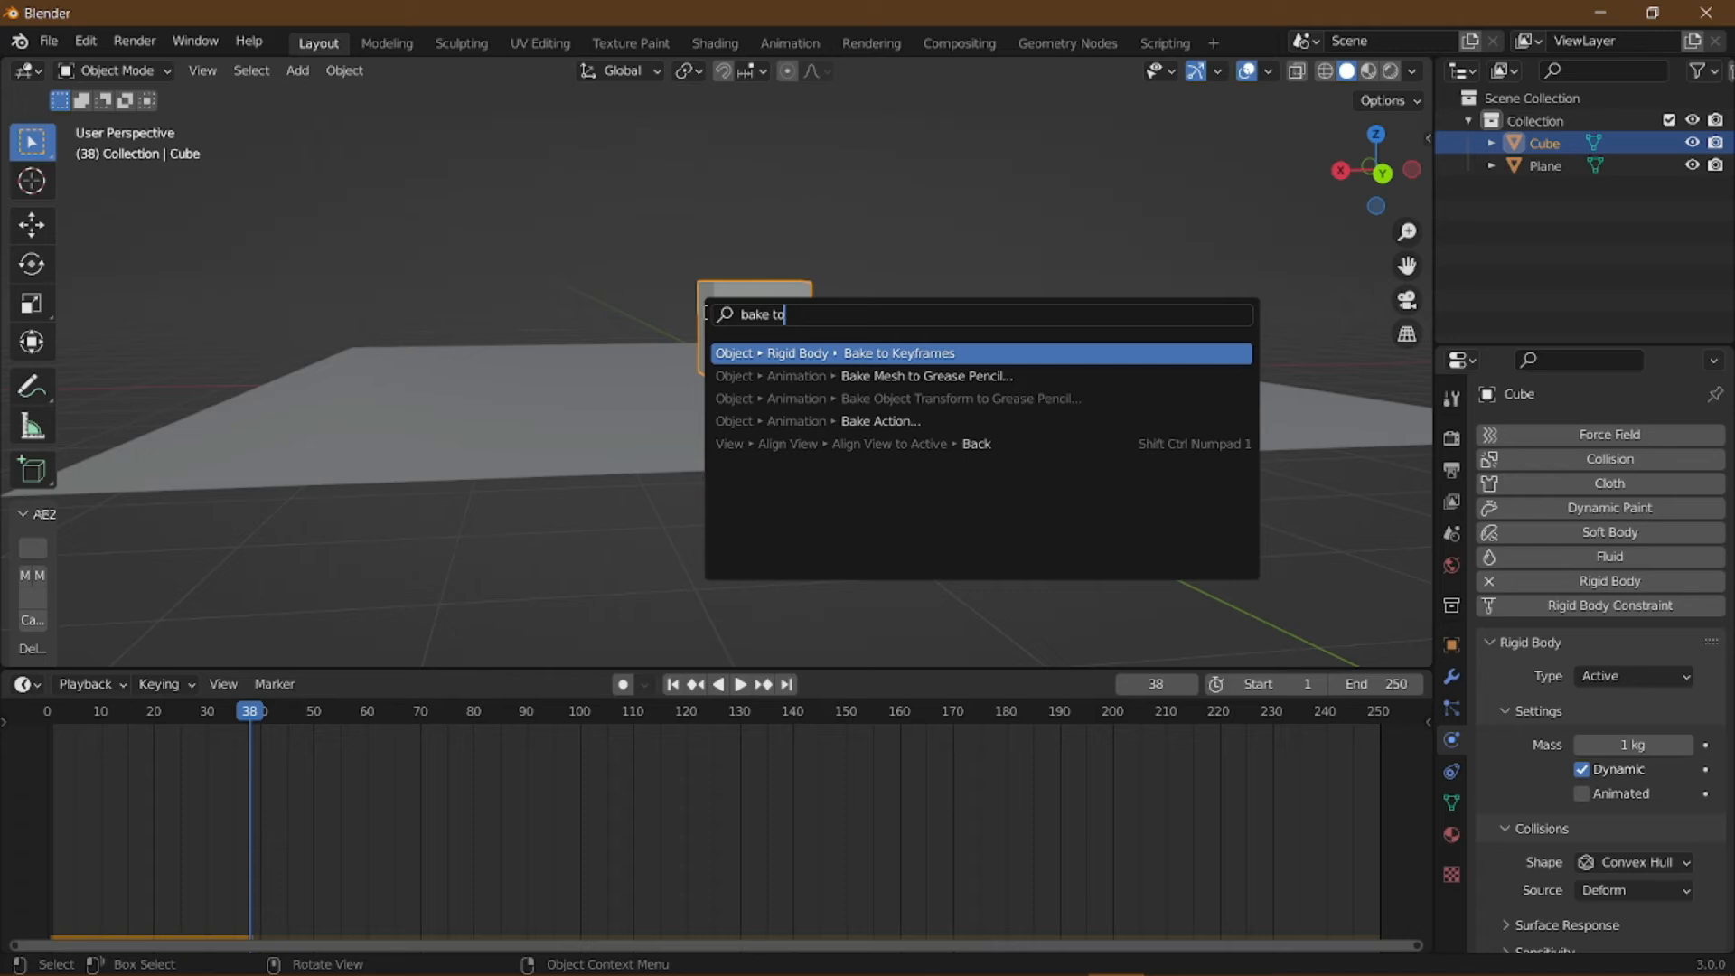
pyautogui.click(774, 353)
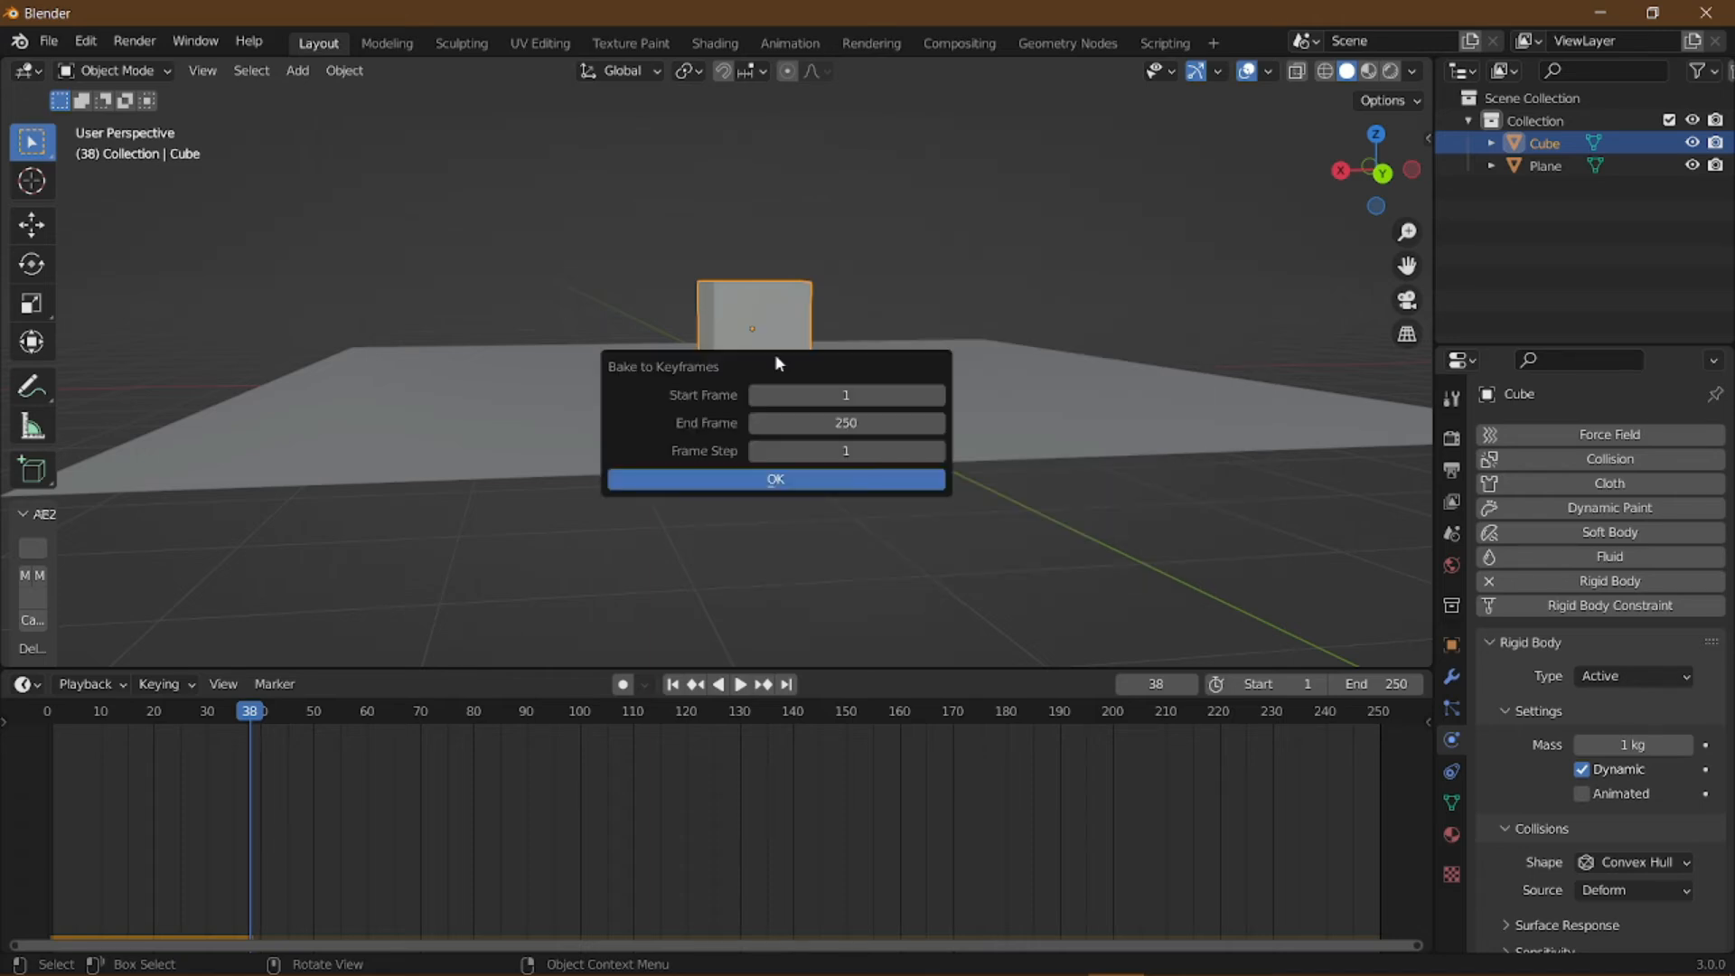
pyautogui.click(807, 425)
pyautogui.write('40')
pyautogui.press('Return')
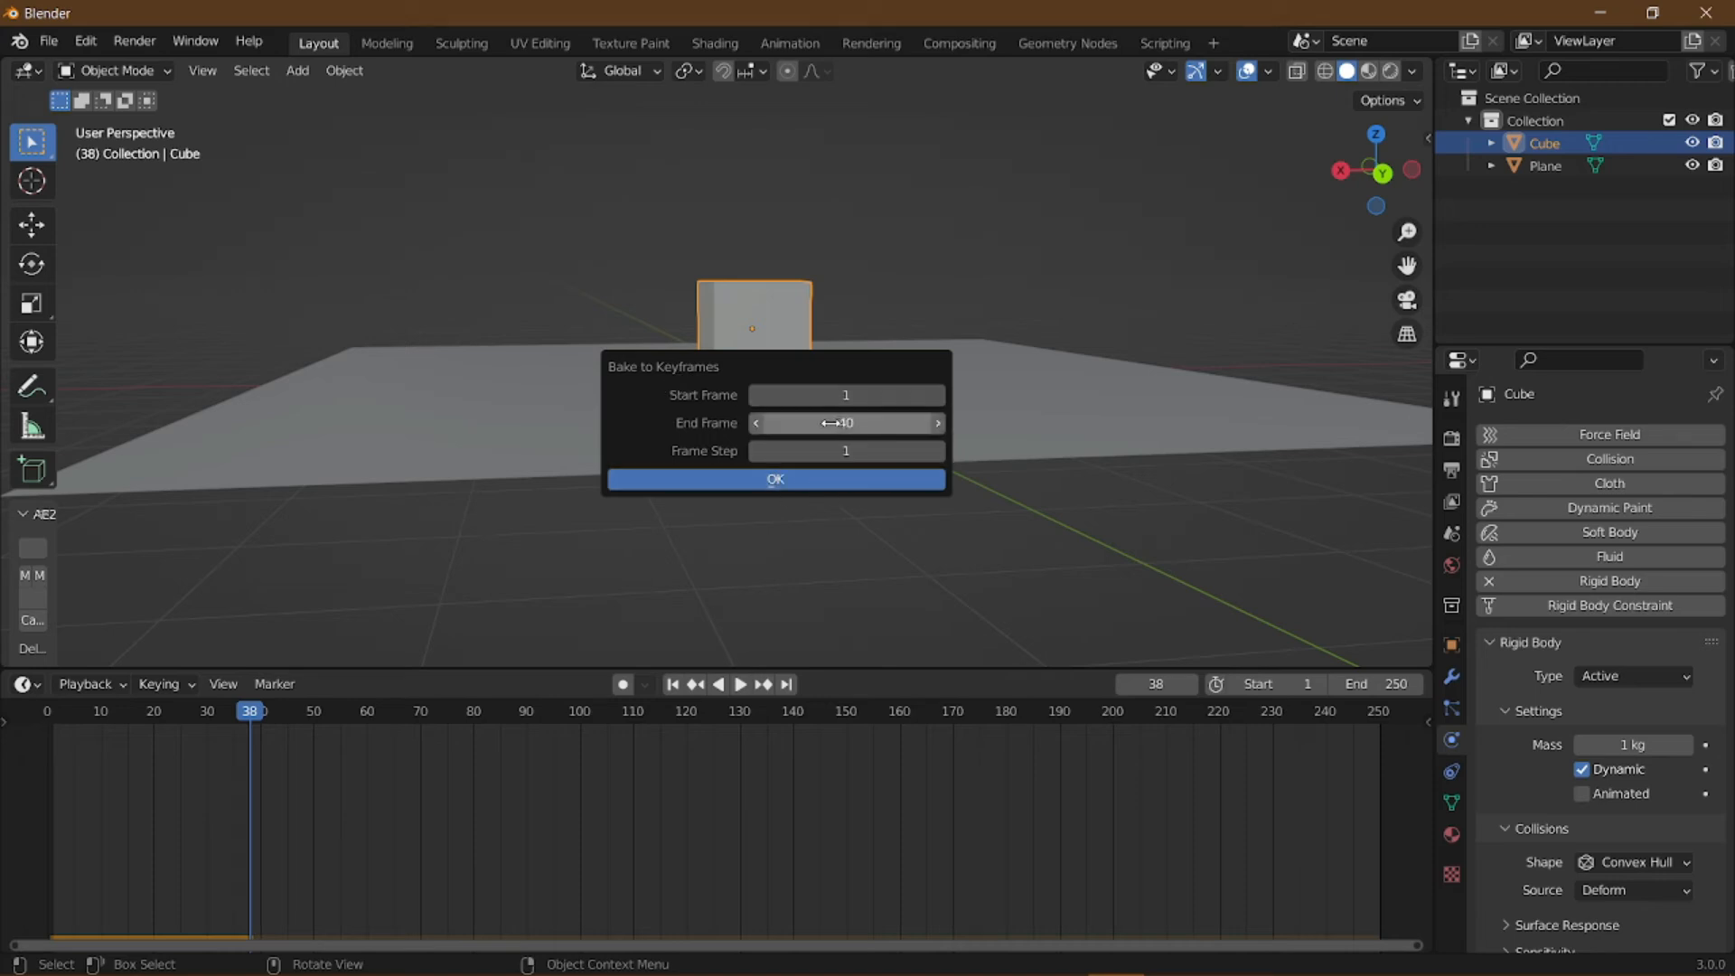
pyautogui.click(758, 479)
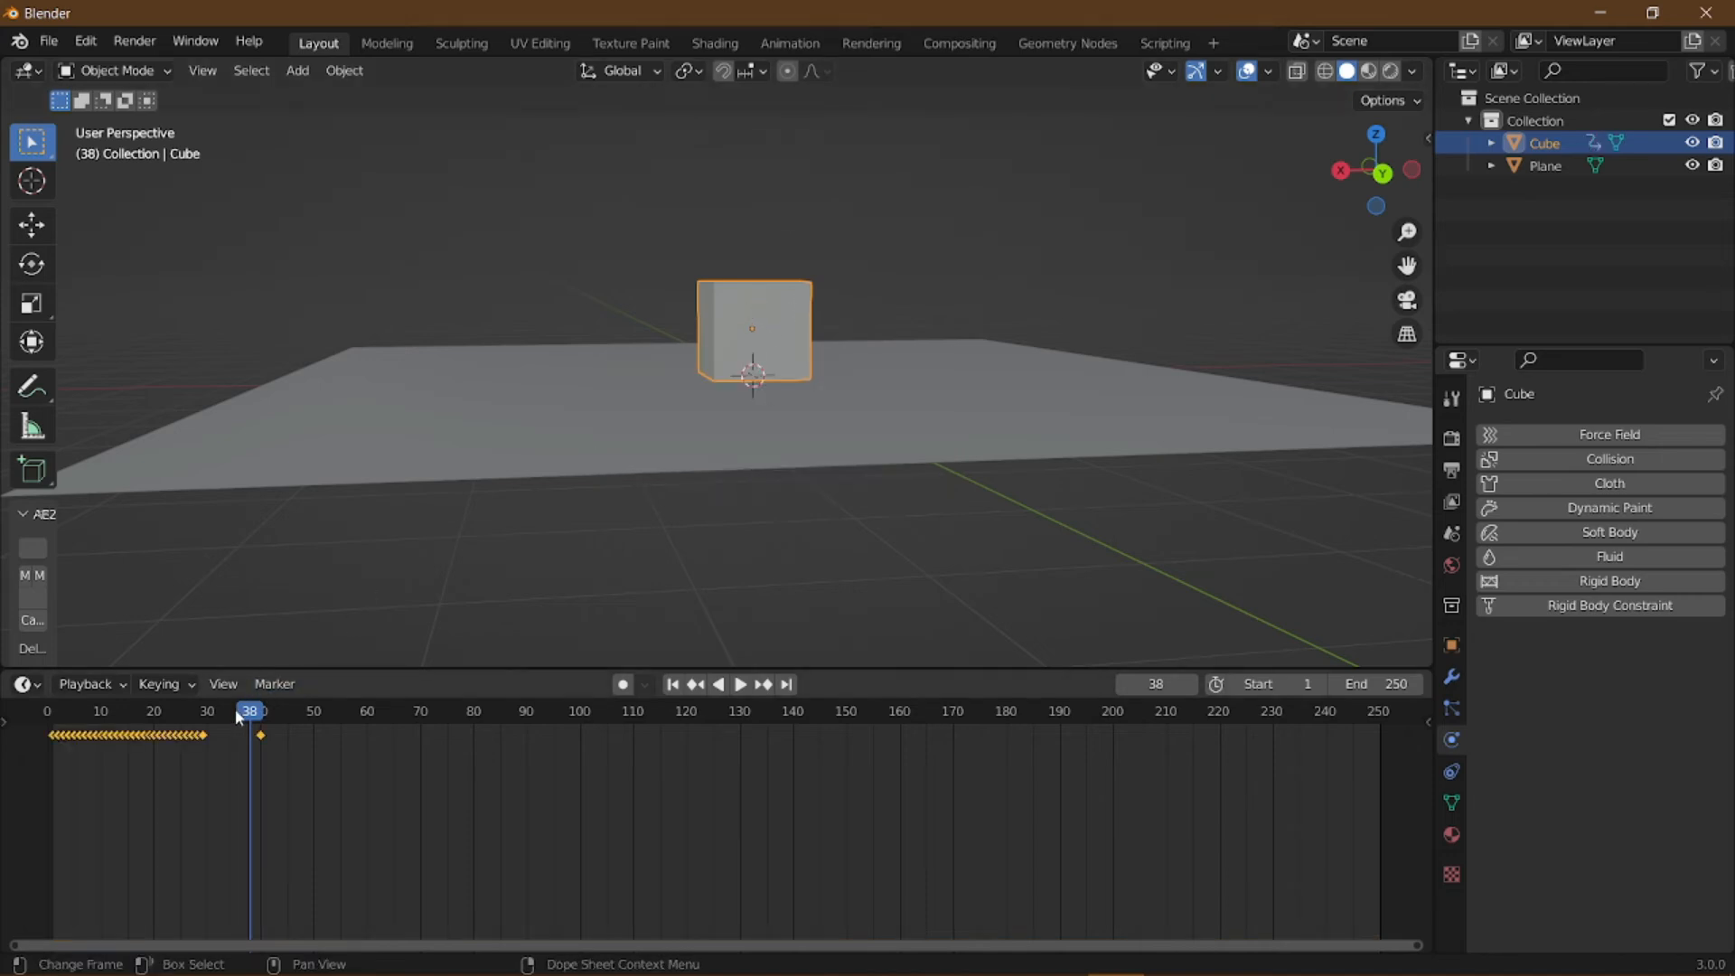
# Play the baked keyframe animation of the falling cube from the beginning of the timeline
pyautogui.moveTo(235, 709); pyautogui.dragTo(52, 711)
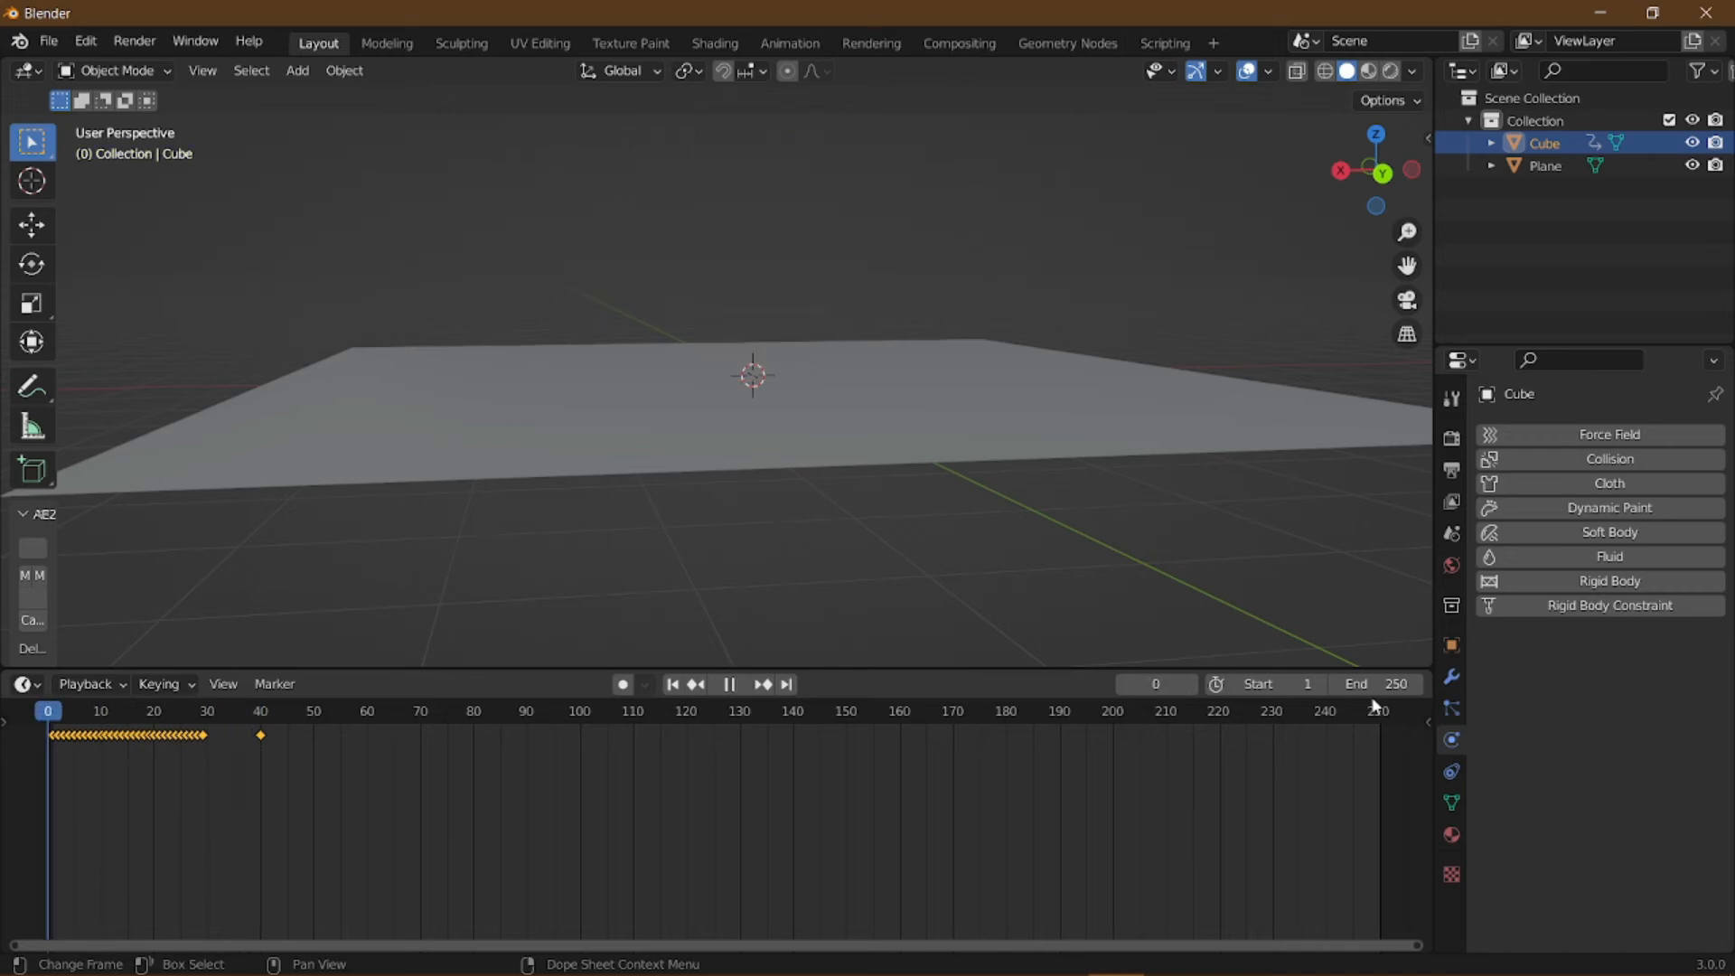
pyautogui.press('space')
pyautogui.press('space')
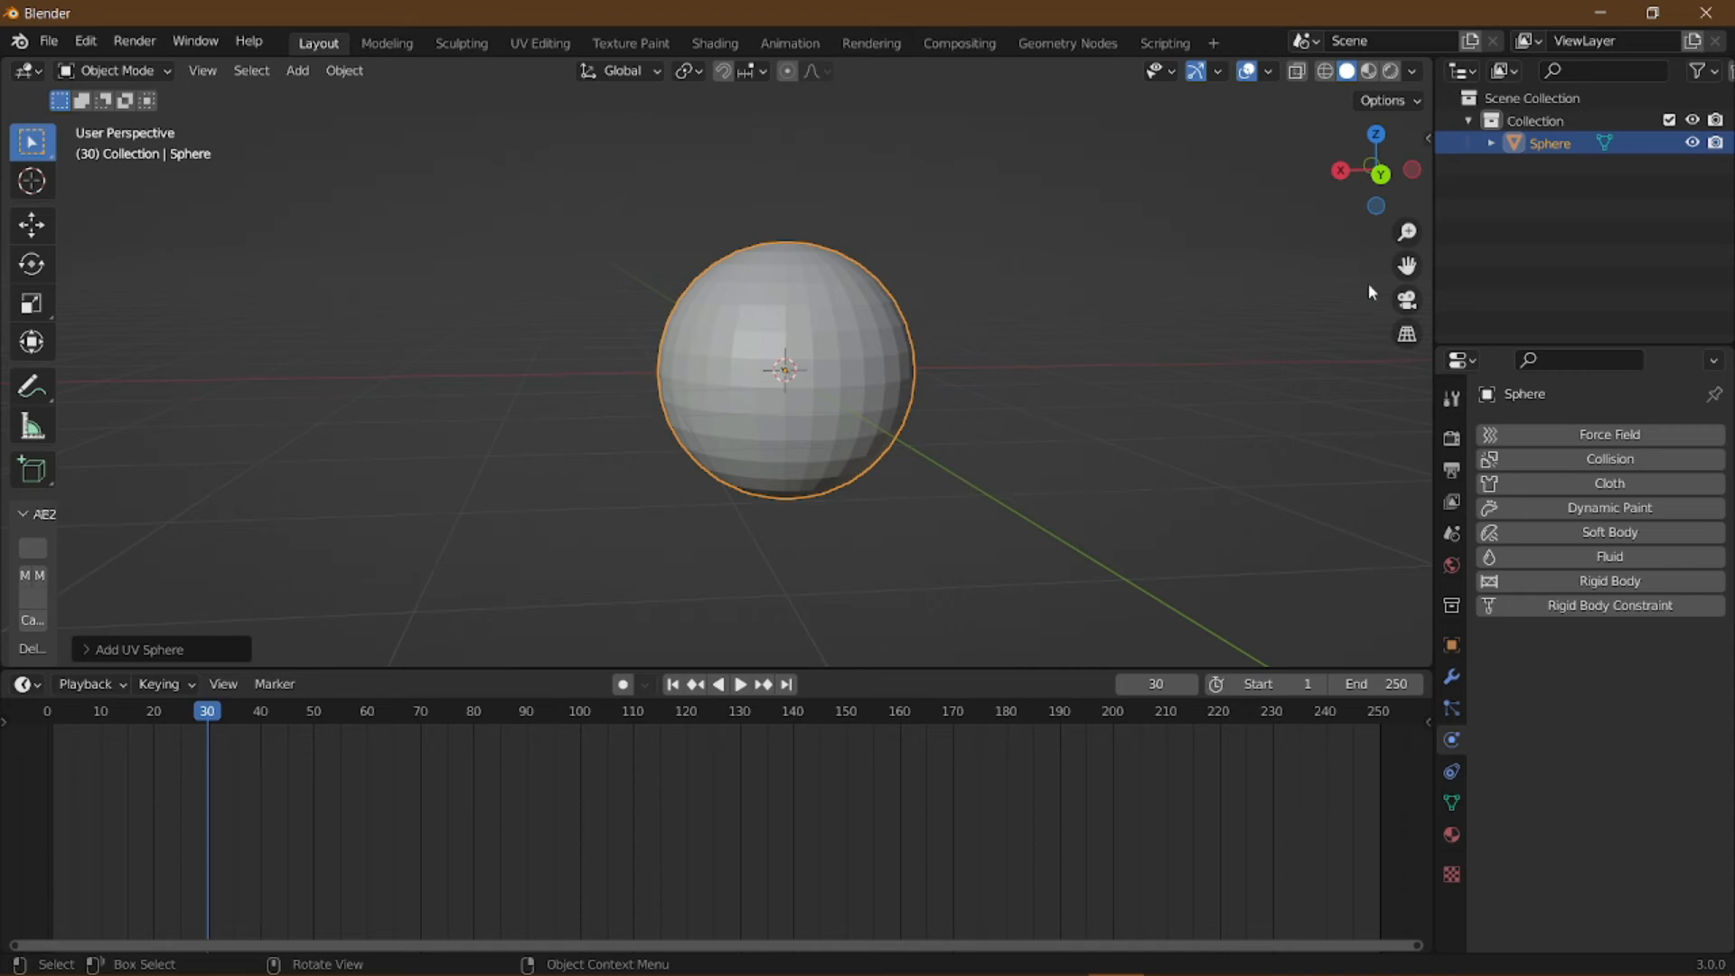
# Add a Basis shape key and a second shape key, Key 1, to the sphere in the back orthographic view
pyautogui.click(1381, 173)
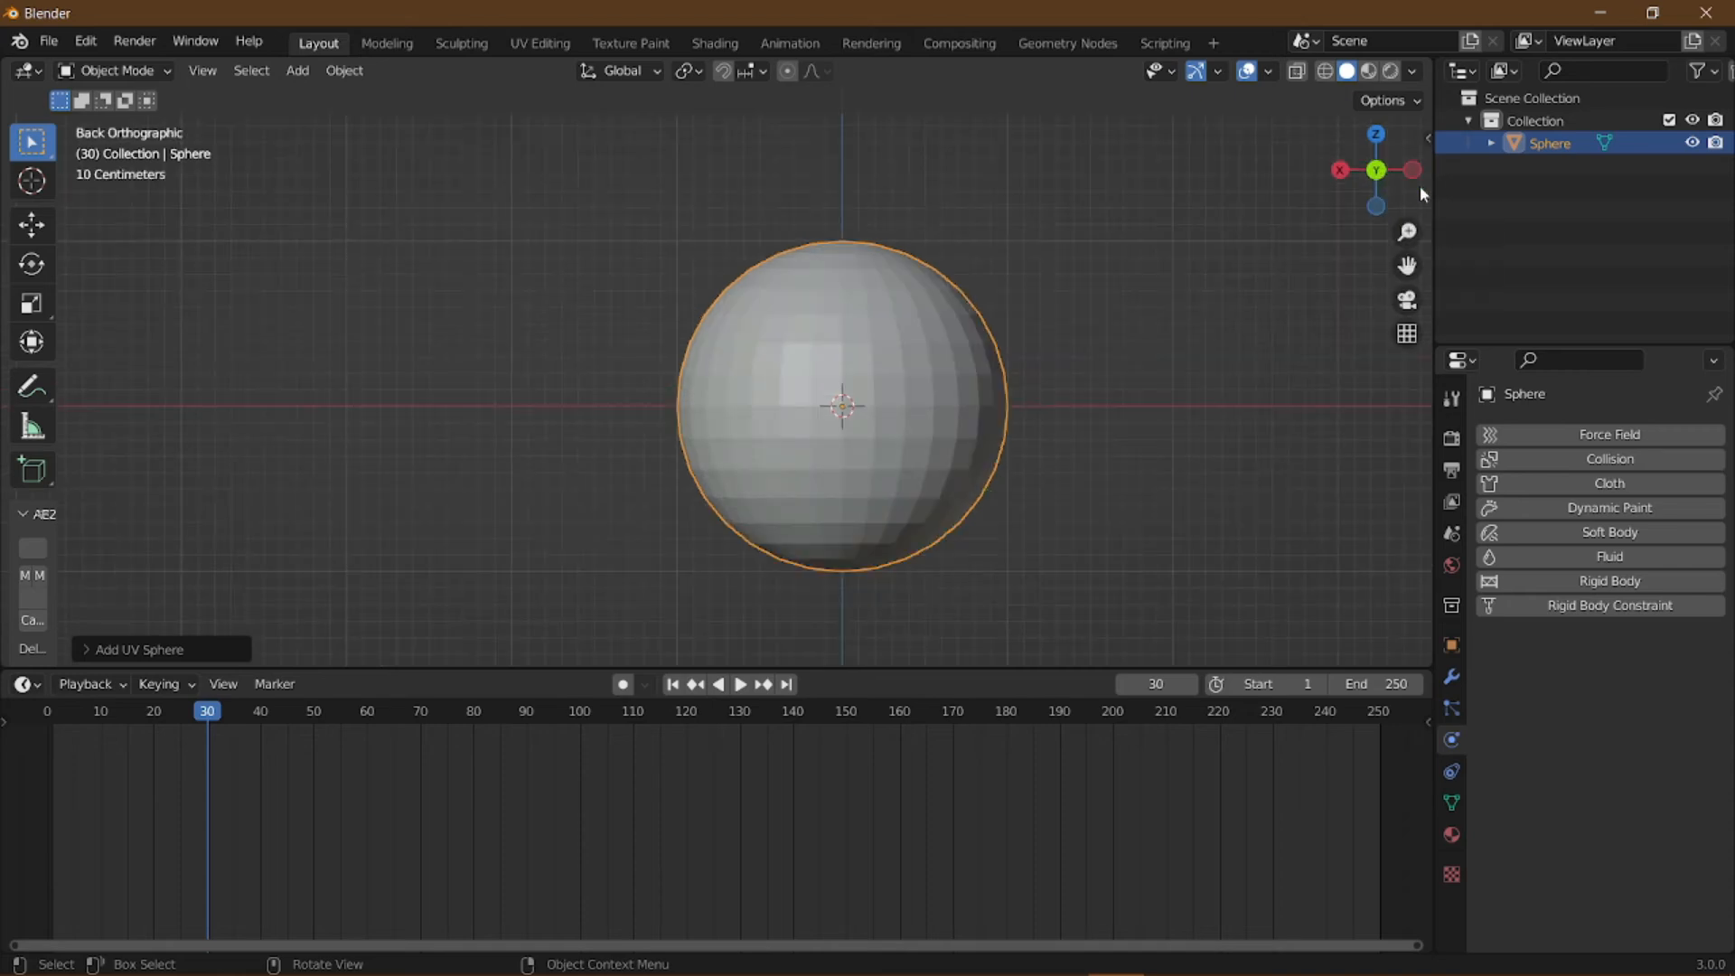
pyautogui.keyDown('shift'); pyautogui.moveTo(1147, 235); pyautogui.dragTo(1103, 191, button='middle'); pyautogui.keyUp('shift')
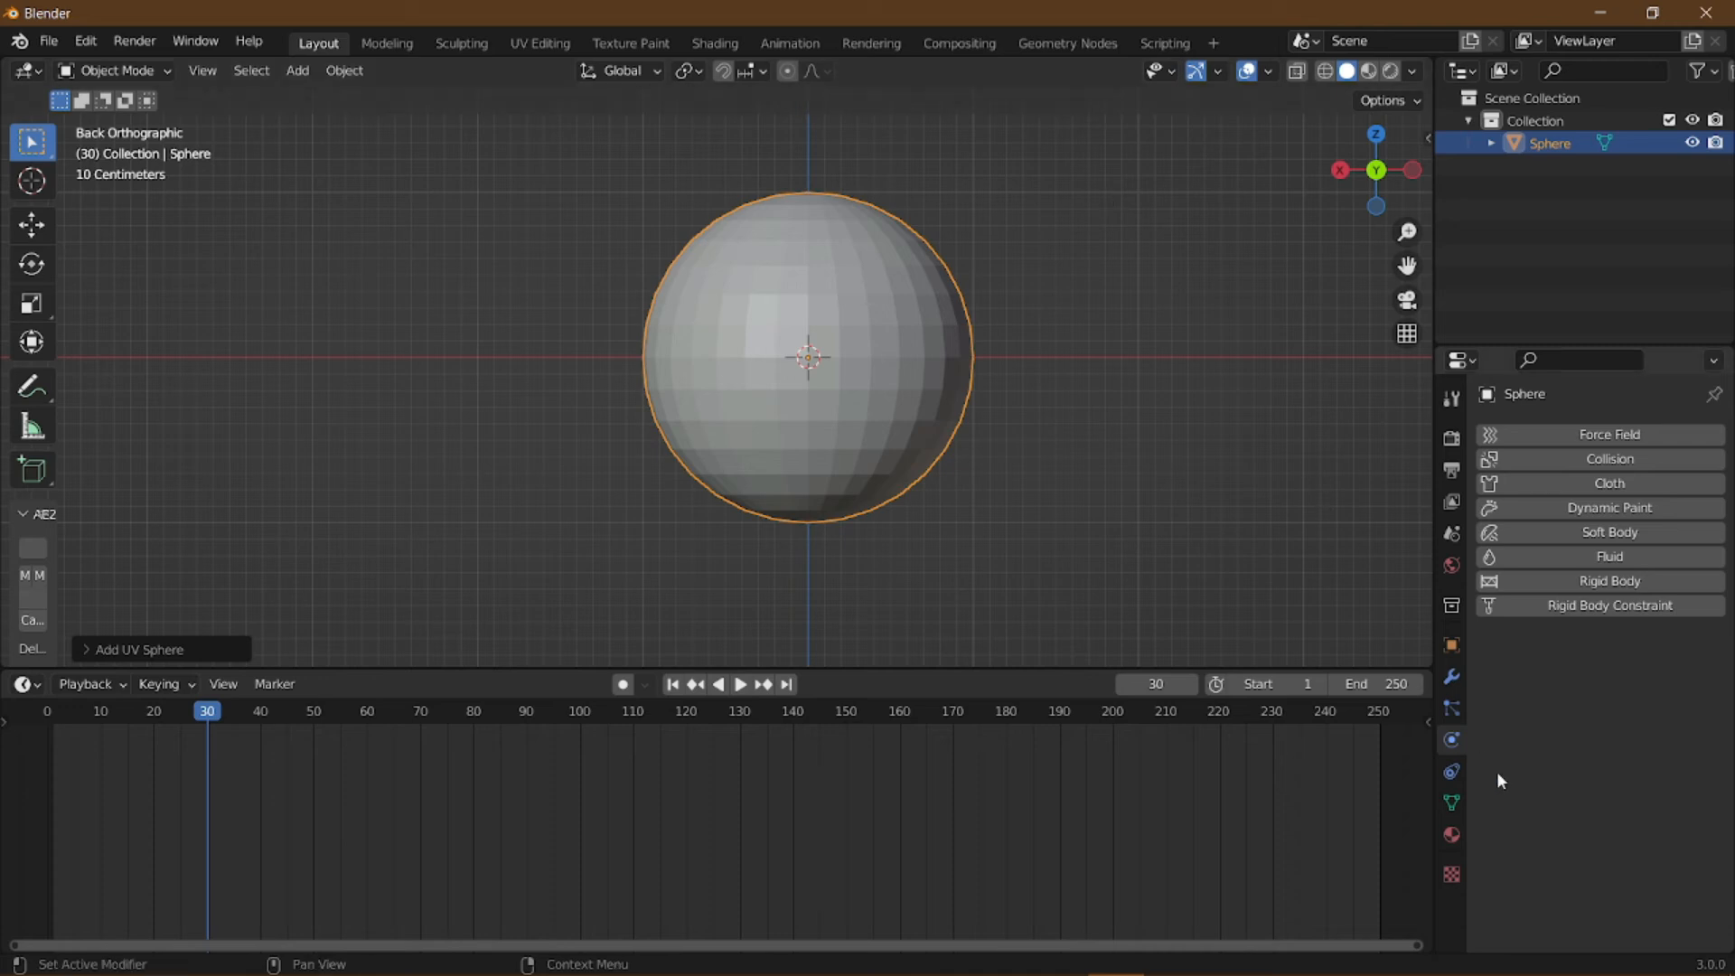
pyautogui.click(1452, 803)
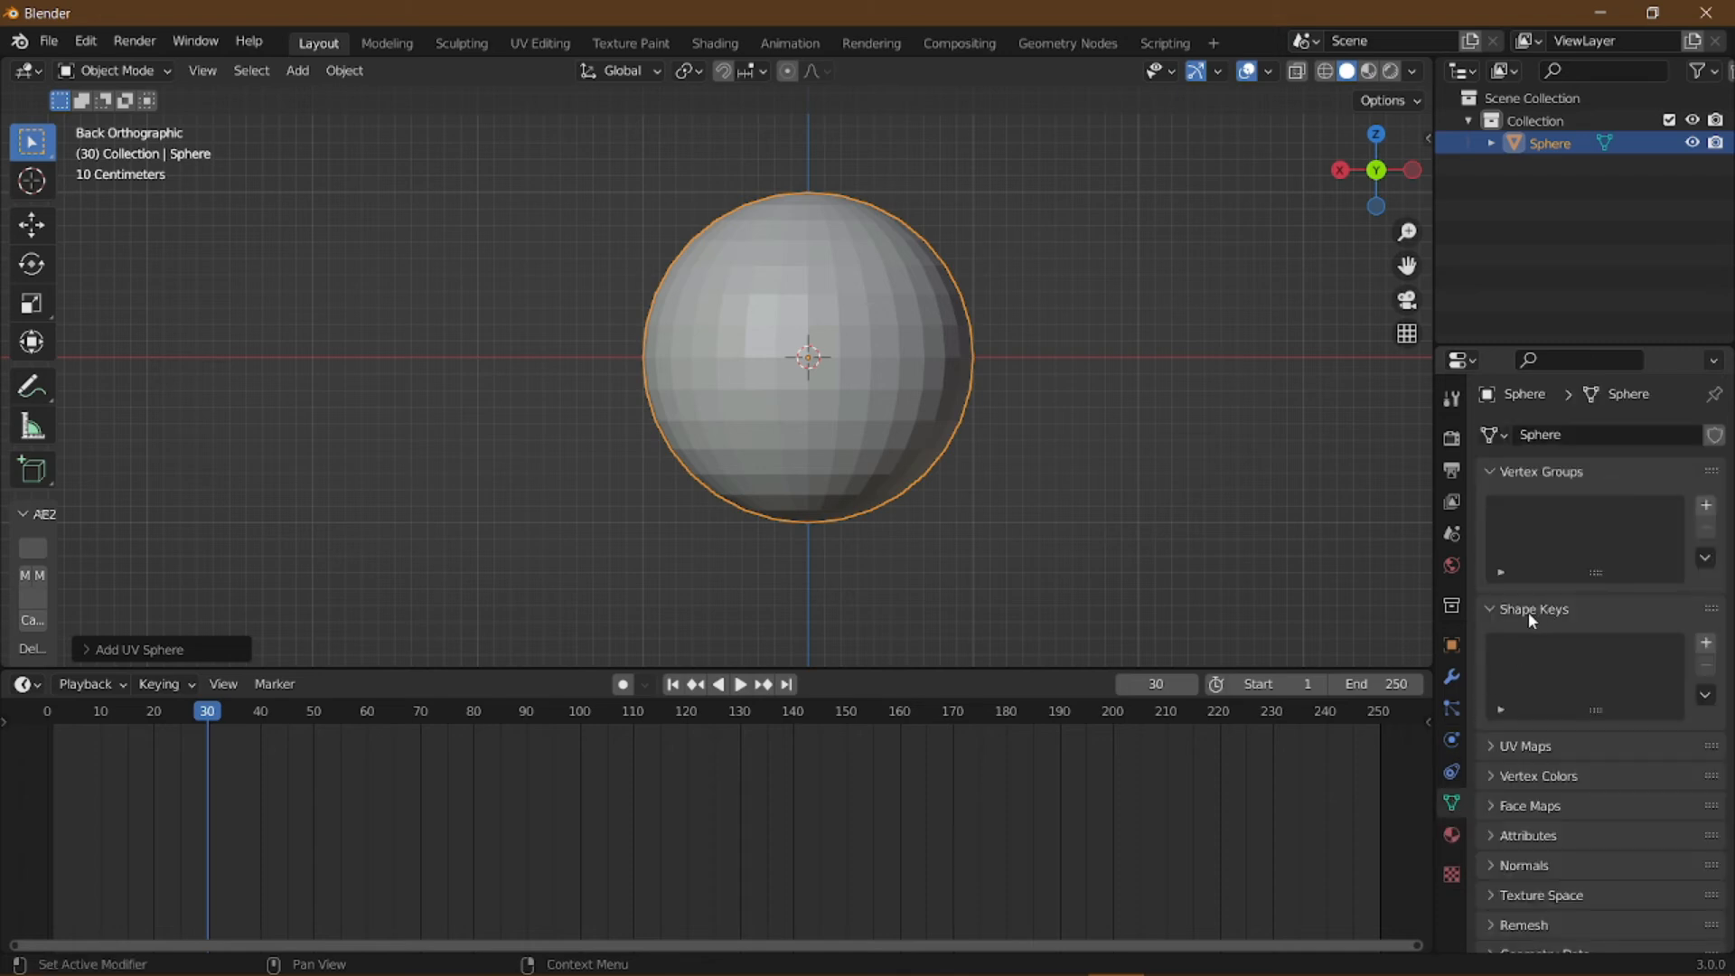
pyautogui.click(1707, 644)
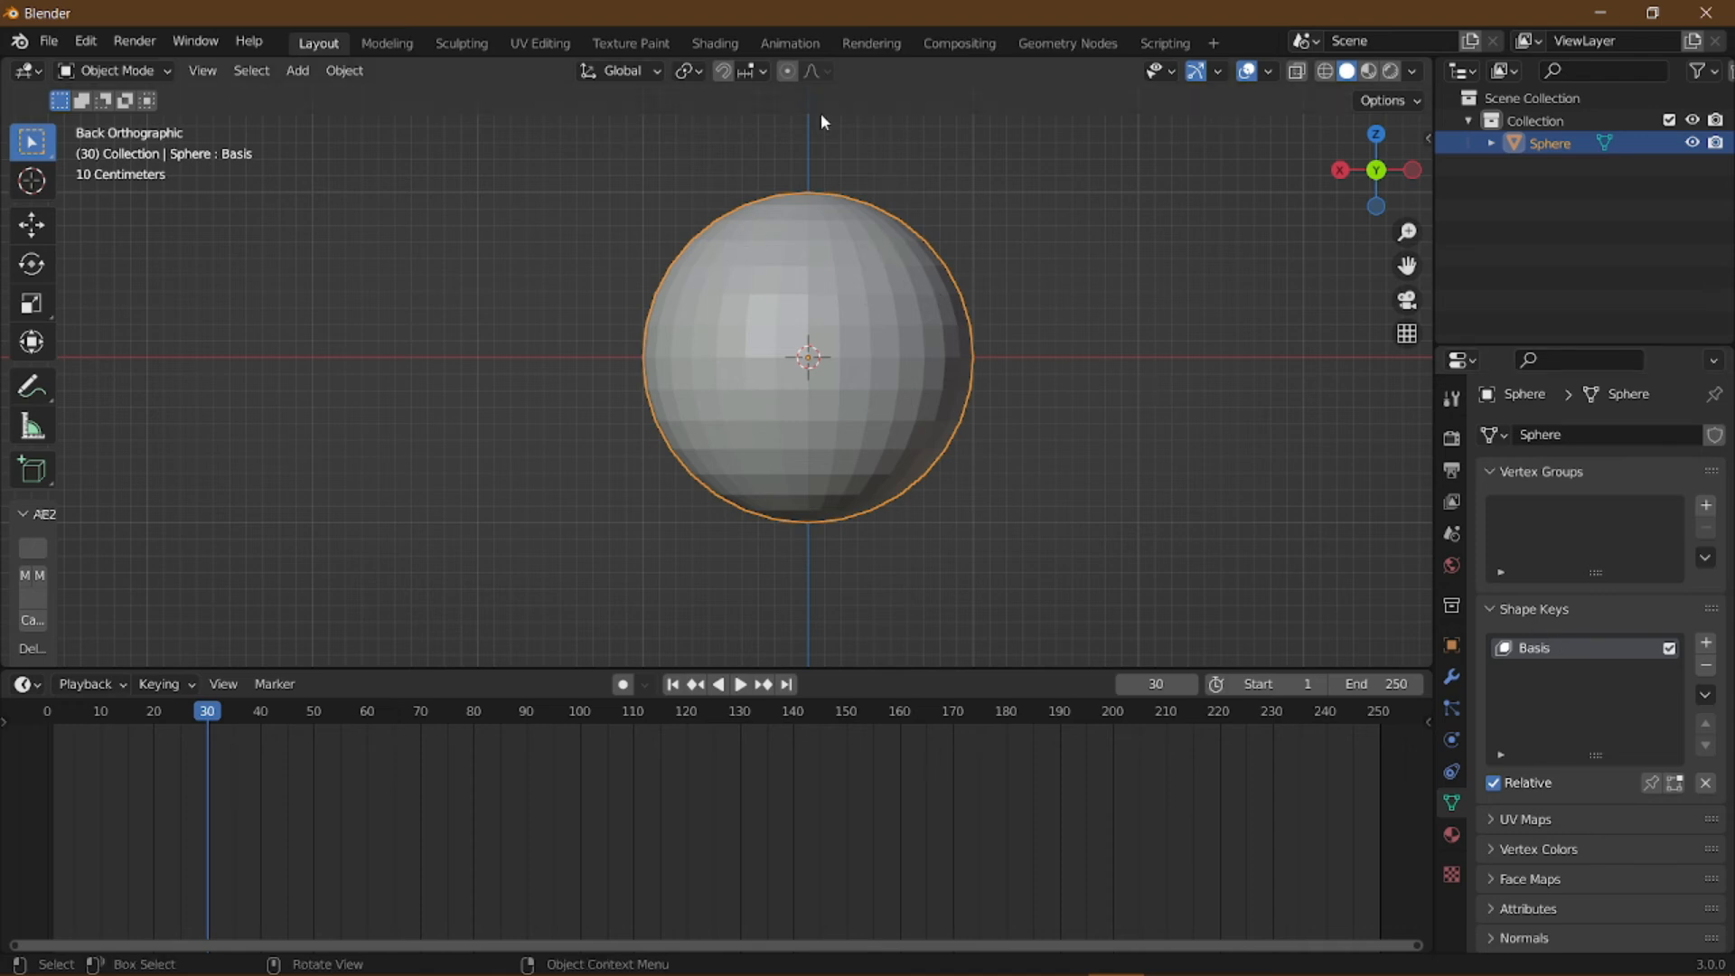
pyautogui.click(1707, 646)
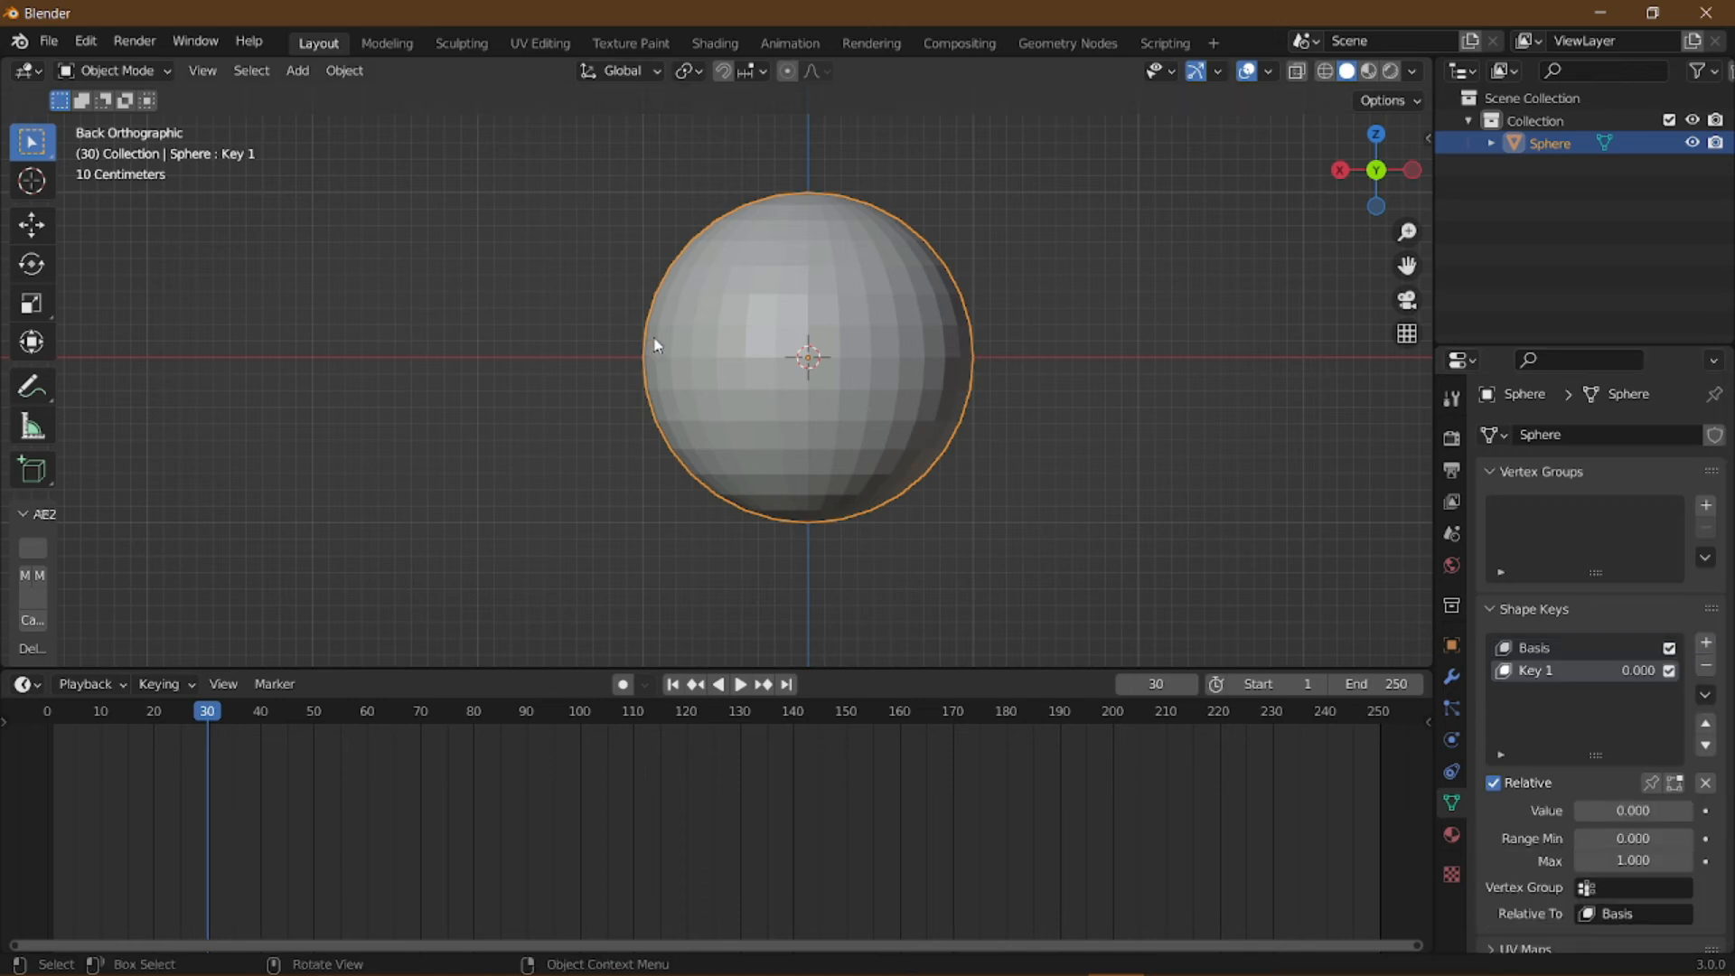
# In Edit Mode on Key 1, pull one upper vertex of the sphere into an ear using proportional editing with a 0.5645 m size
pyautogui.press('Tab')
pyautogui.keyDown('shift'); pyautogui.moveTo(974, 163); pyautogui.dragTo(894, 391, button='middle'); pyautogui.keyUp('shift')
pyautogui.click(882, 390)
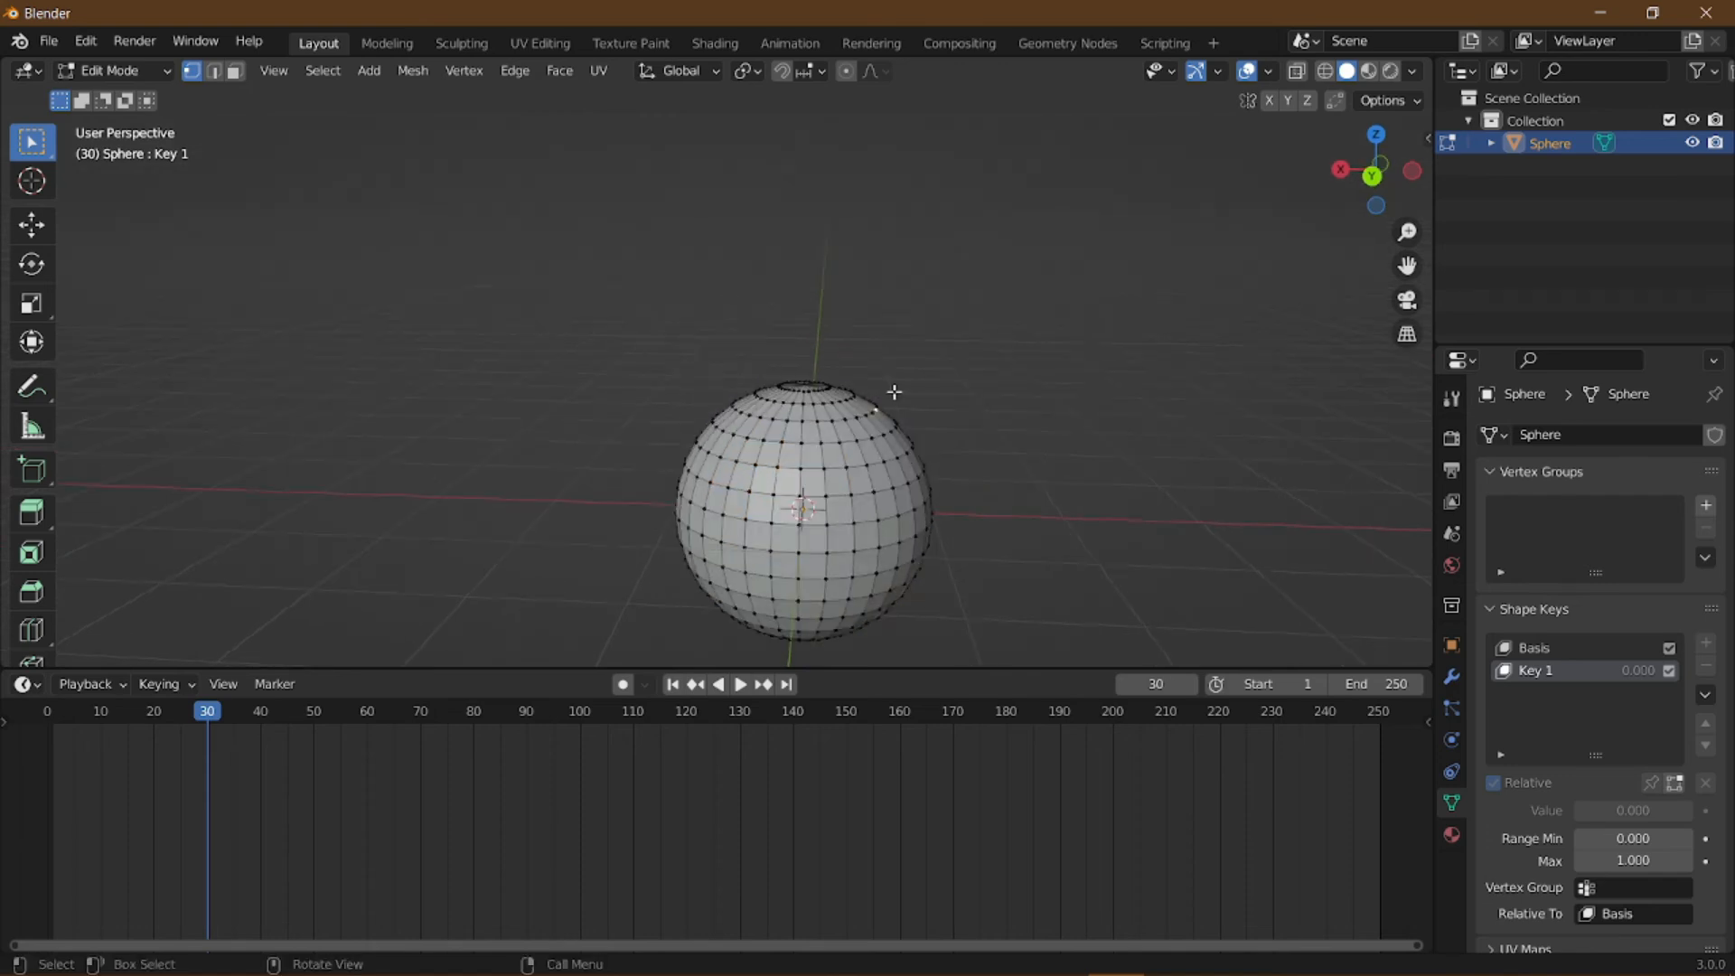
pyautogui.press('o')
pyautogui.press('g')
pyautogui.scroll(5, 916, 409)
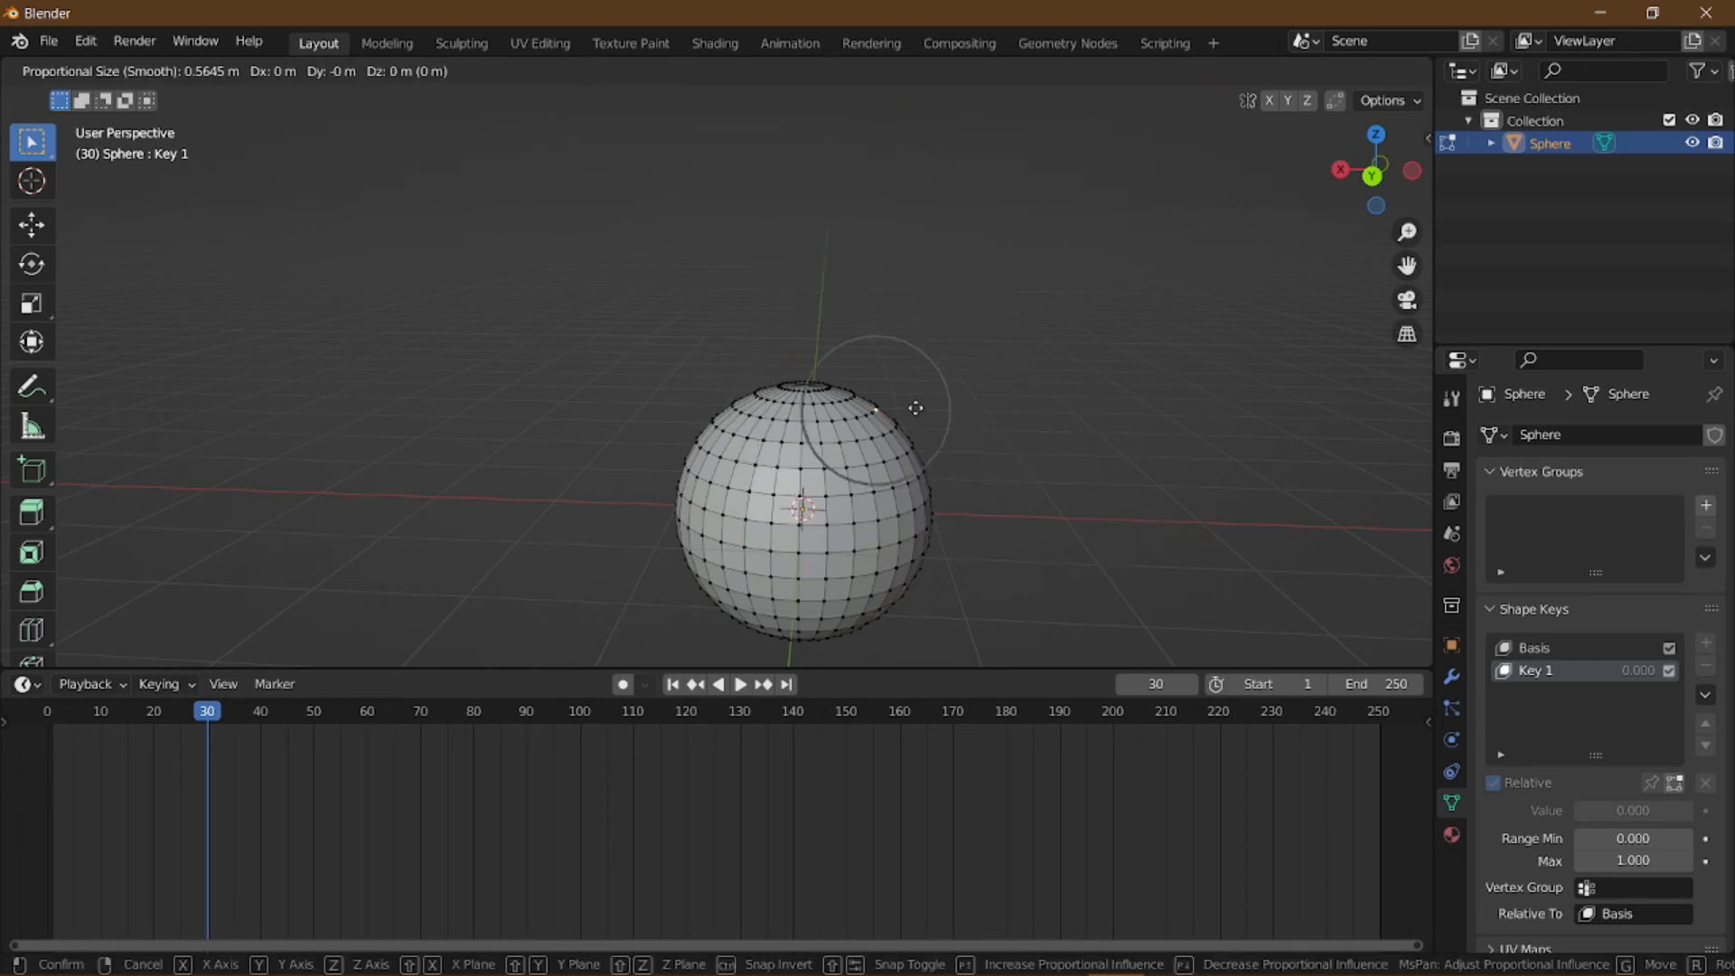
pyautogui.click(936, 358)
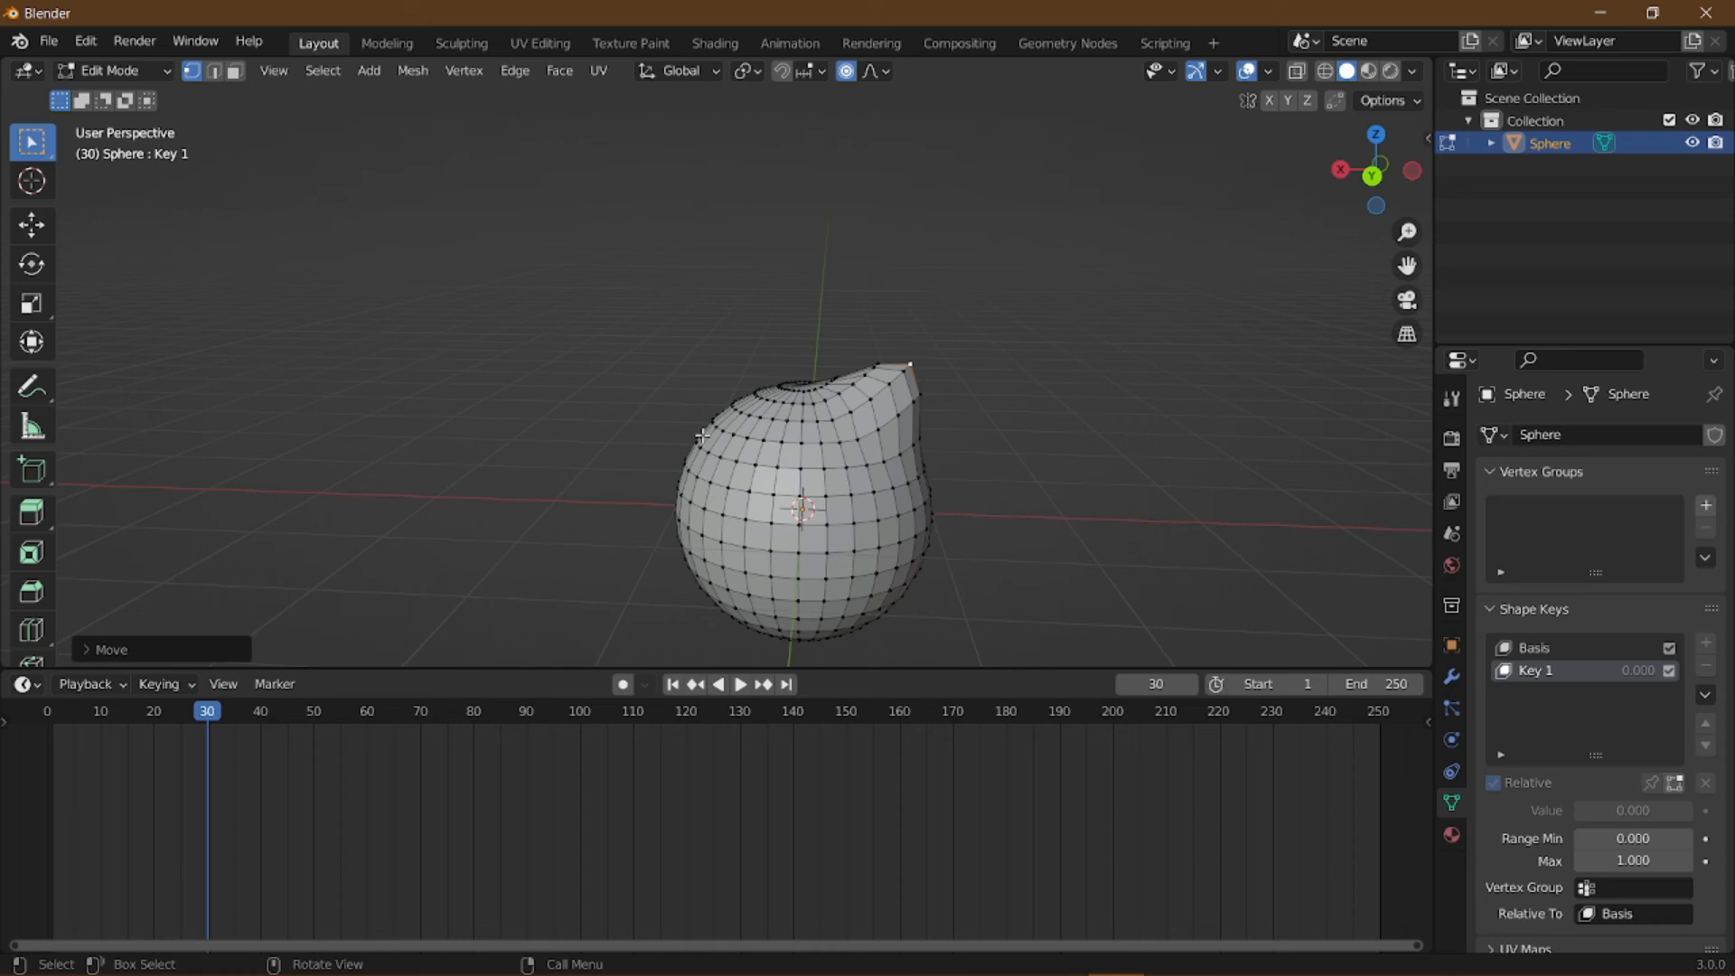
# Pull a vertex on the opposite upper side about 0.55 m outward as a second ear and return to Object Mode
pyautogui.click(743, 400)
pyautogui.press('g')
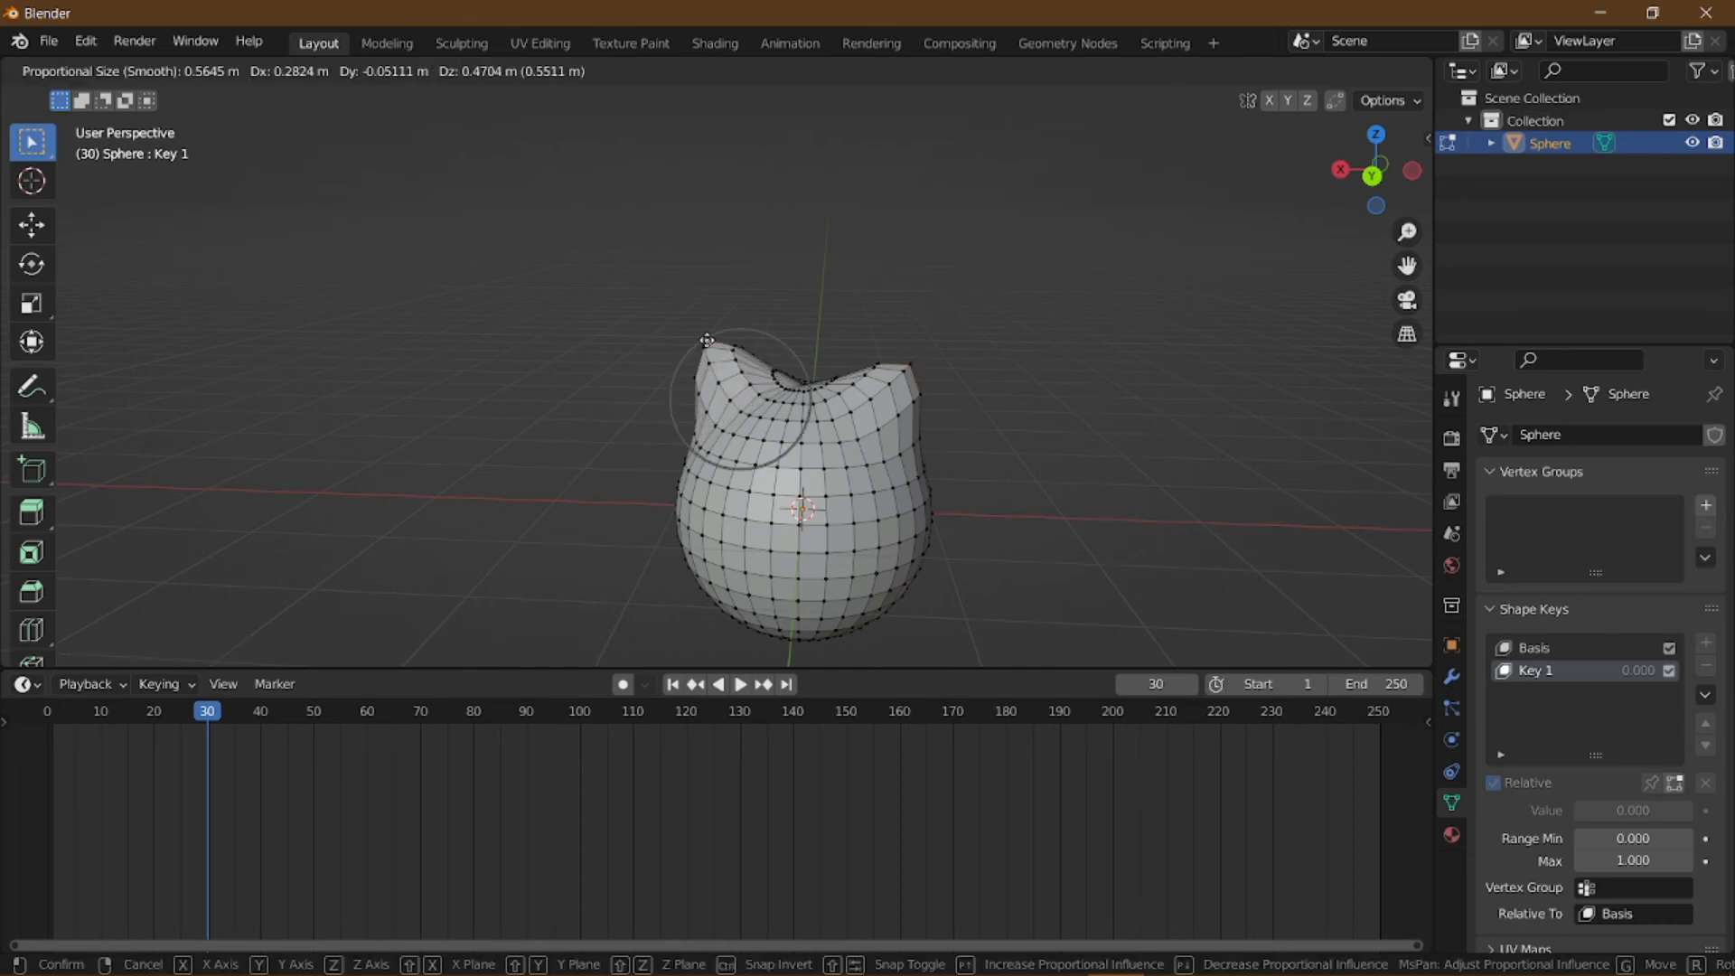
pyautogui.click(709, 339)
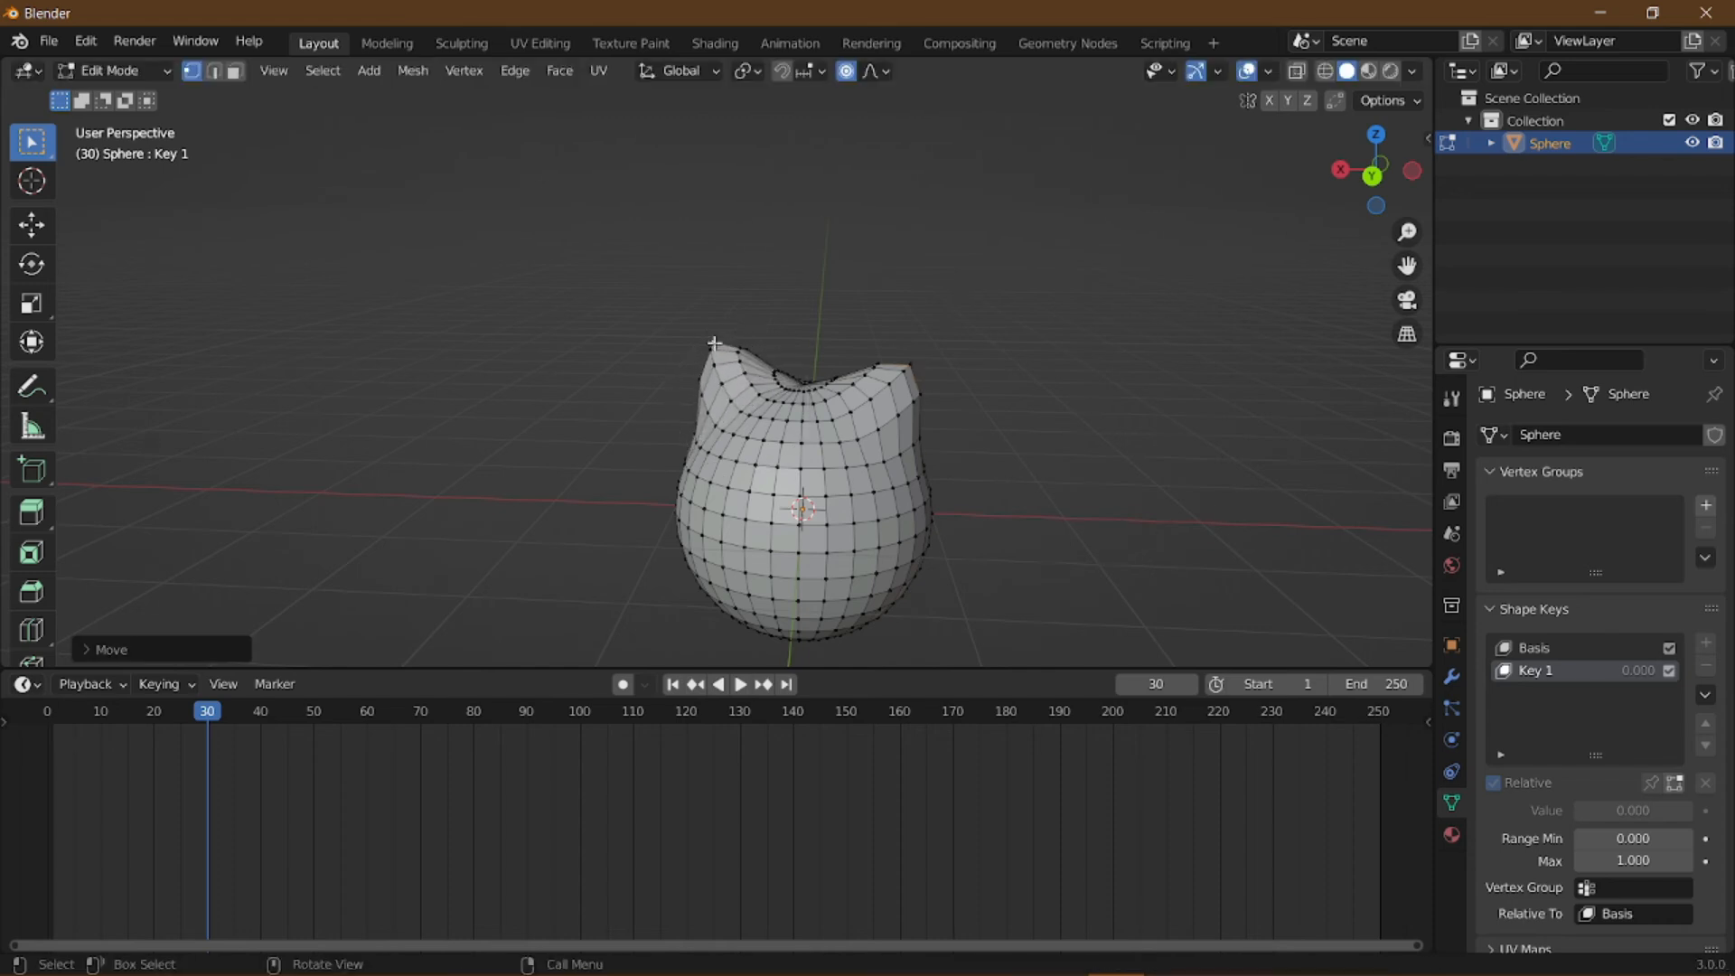
pyautogui.press('Tab')
pyautogui.moveTo(715, 329); pyautogui.dragTo(816, 304, button='middle')
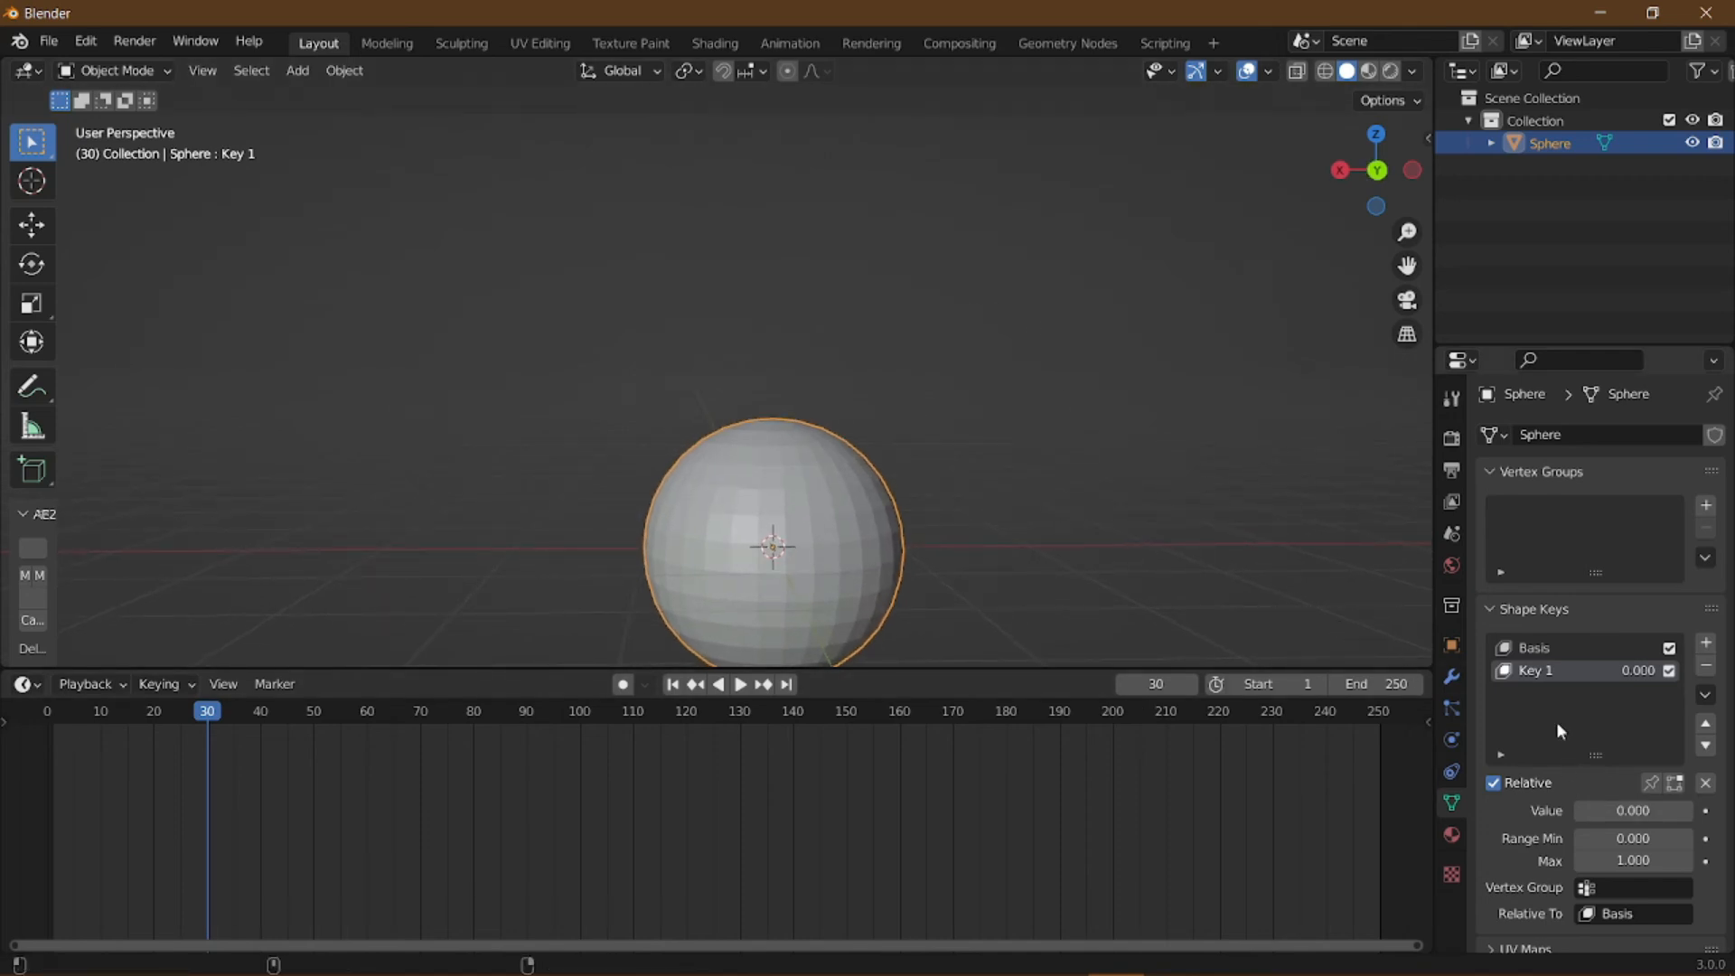
# At frame 1, keyframe the Key 1 shape key at value 0.000
pyautogui.moveTo(168, 715); pyautogui.dragTo(53, 716)
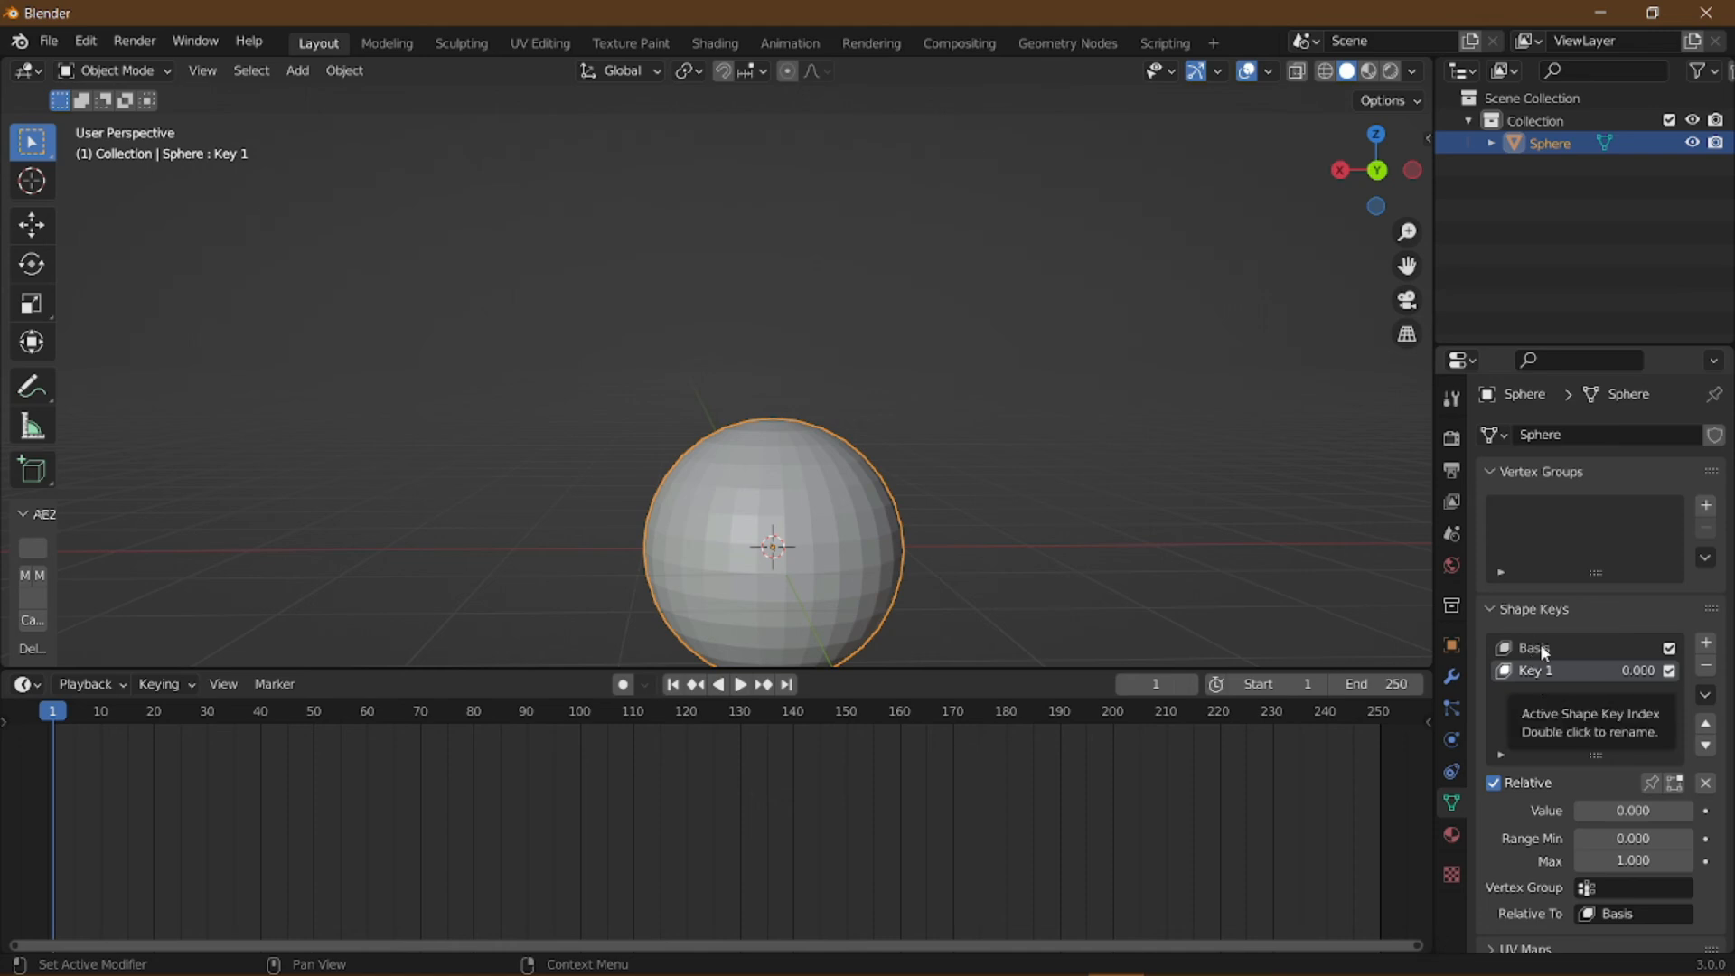
pyautogui.click(1382, 171)
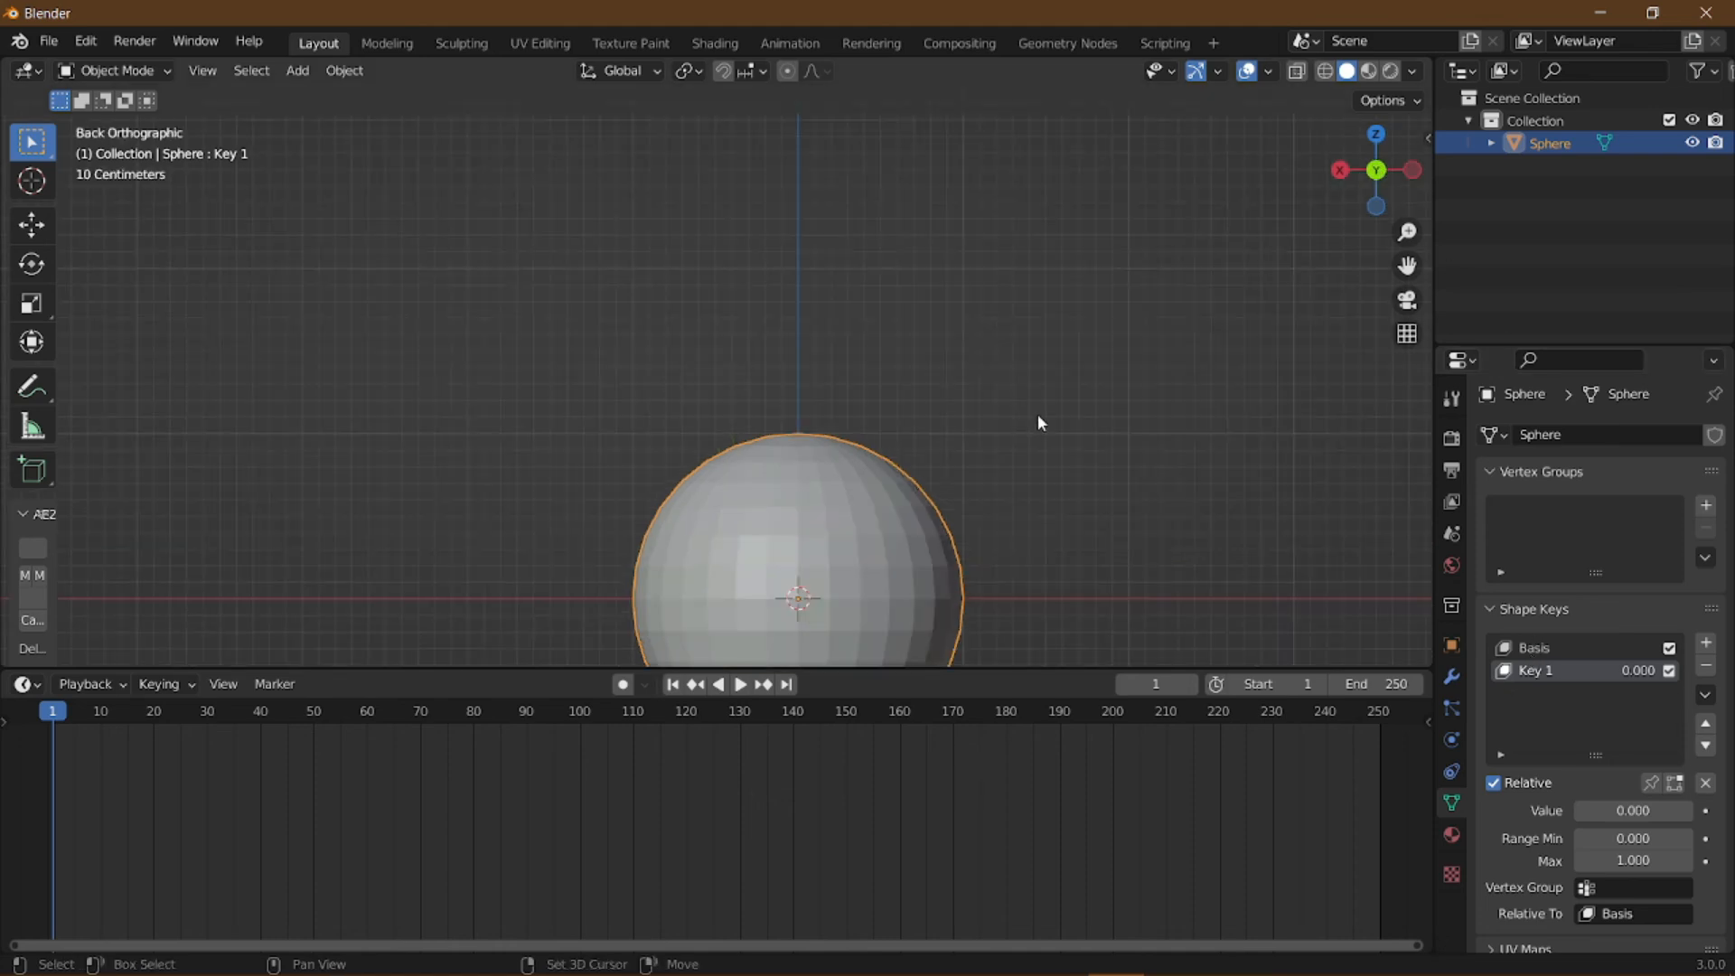
pyautogui.keyDown('shift'); pyautogui.moveTo(1038, 419); pyautogui.dragTo(991, 256, button='middle'); pyautogui.keyUp('shift')
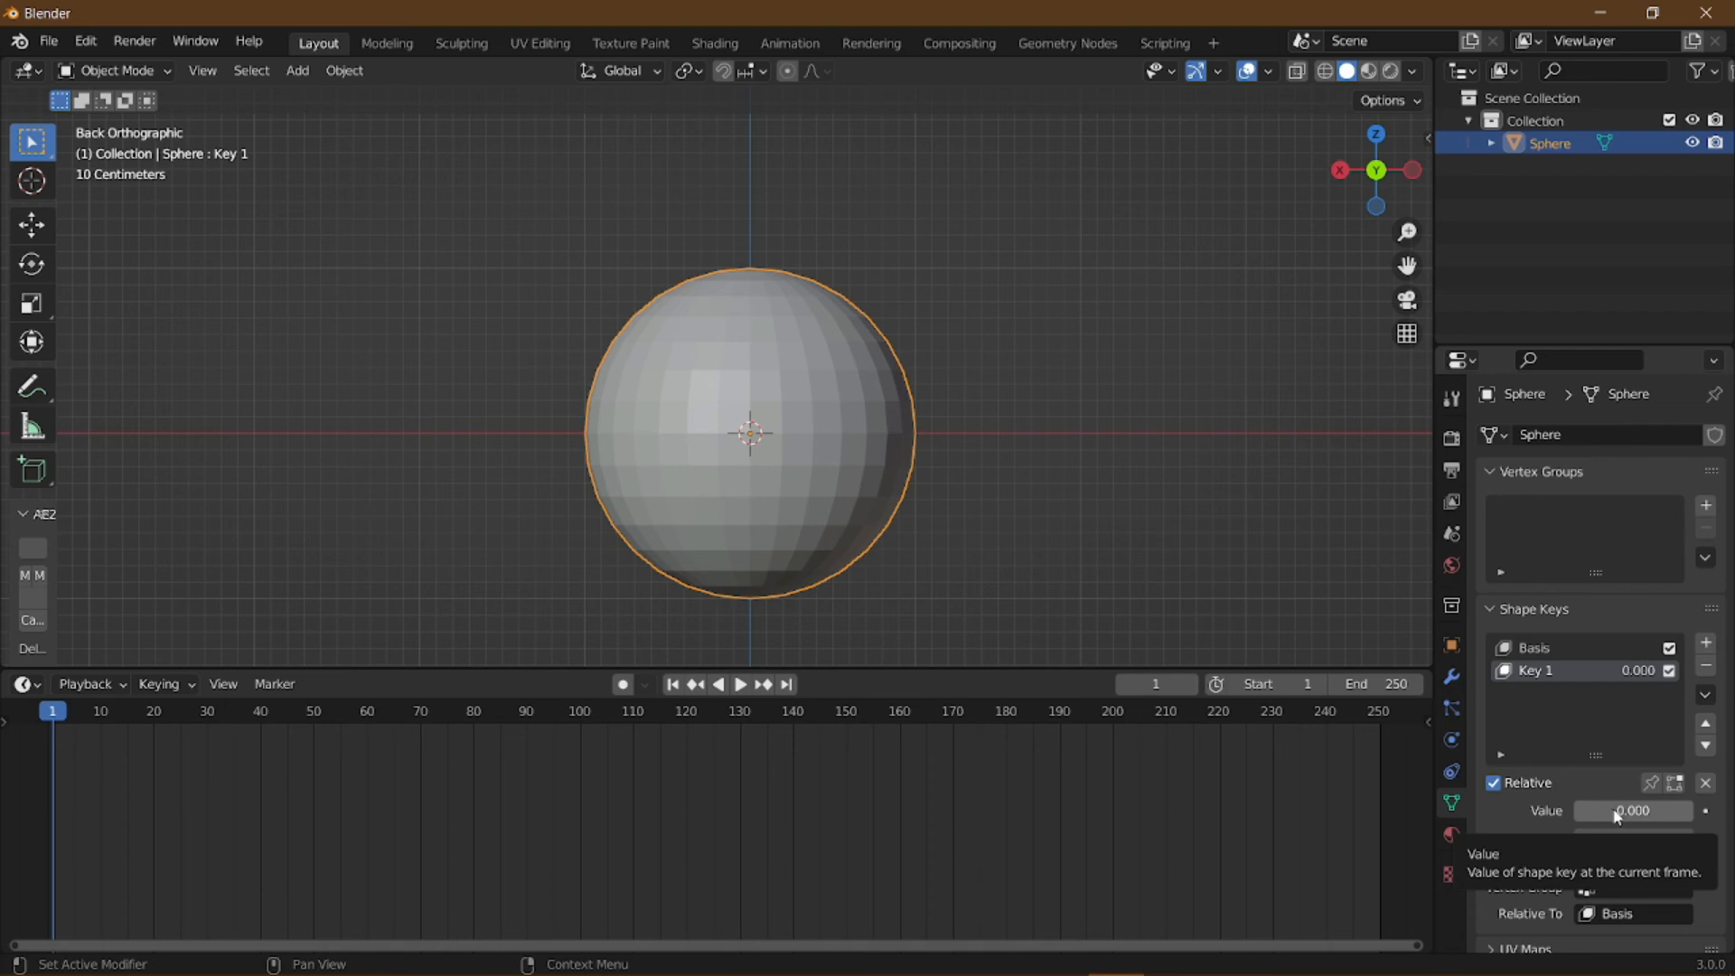
pyautogui.press('i')
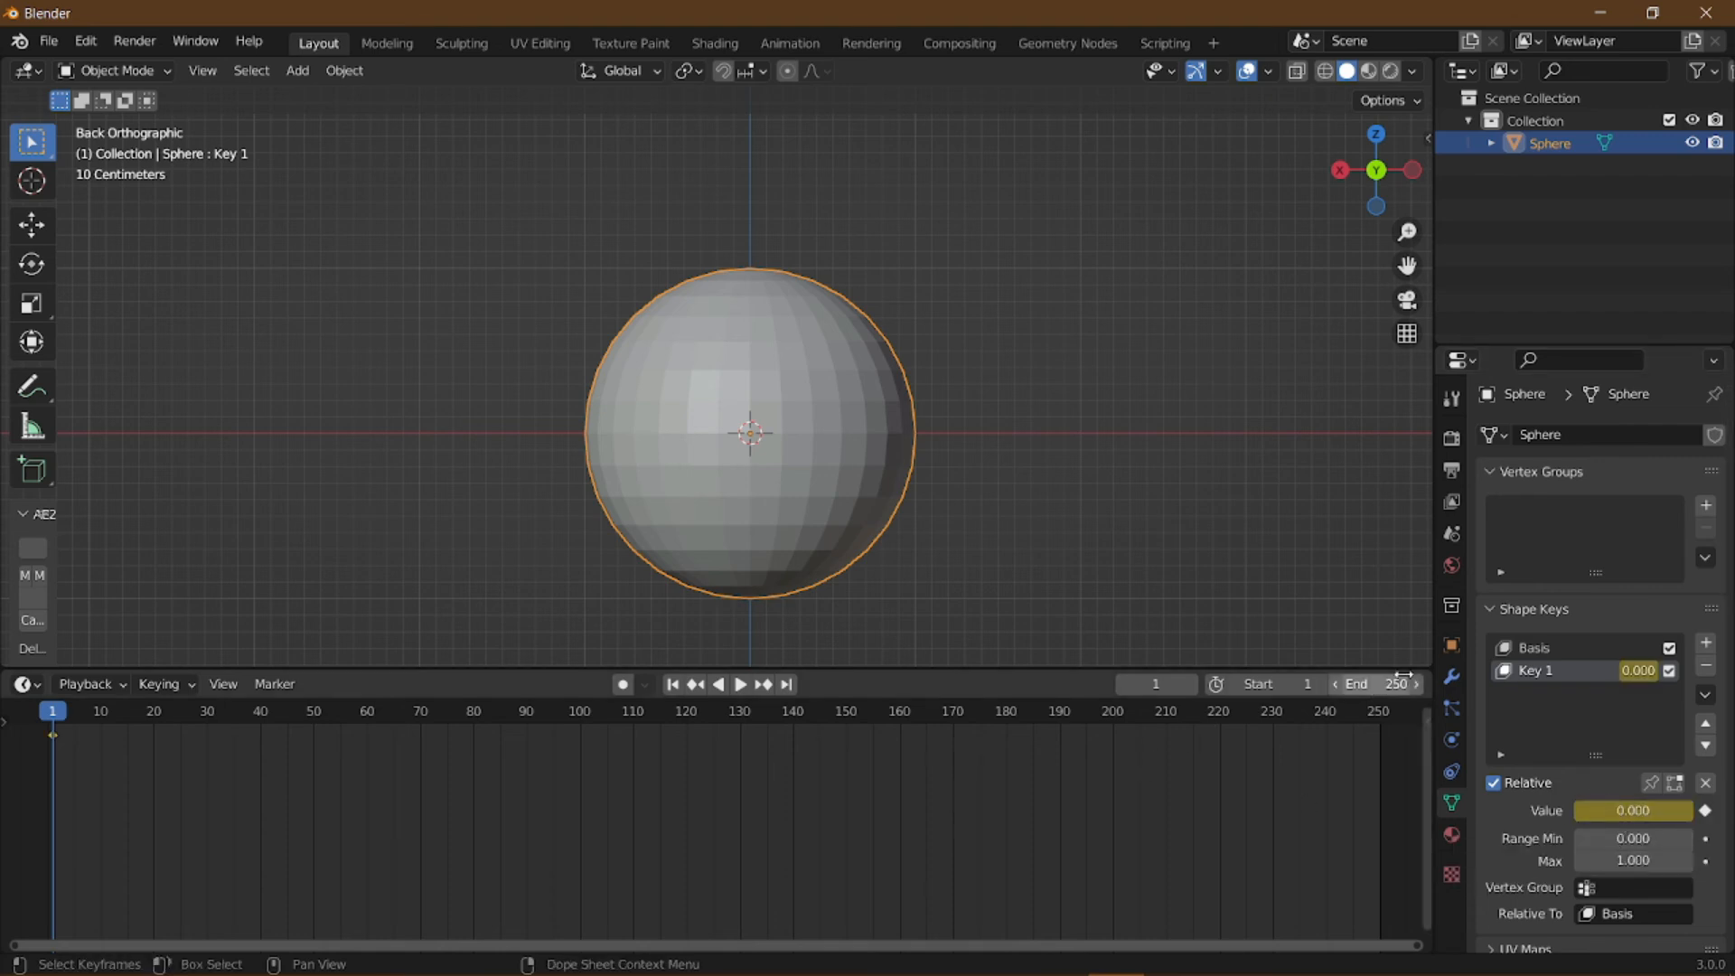
# At frame 20, set the Key 1 shape key value to 1.000 and keyframe it
pyautogui.moveTo(101, 721); pyautogui.dragTo(159, 720)
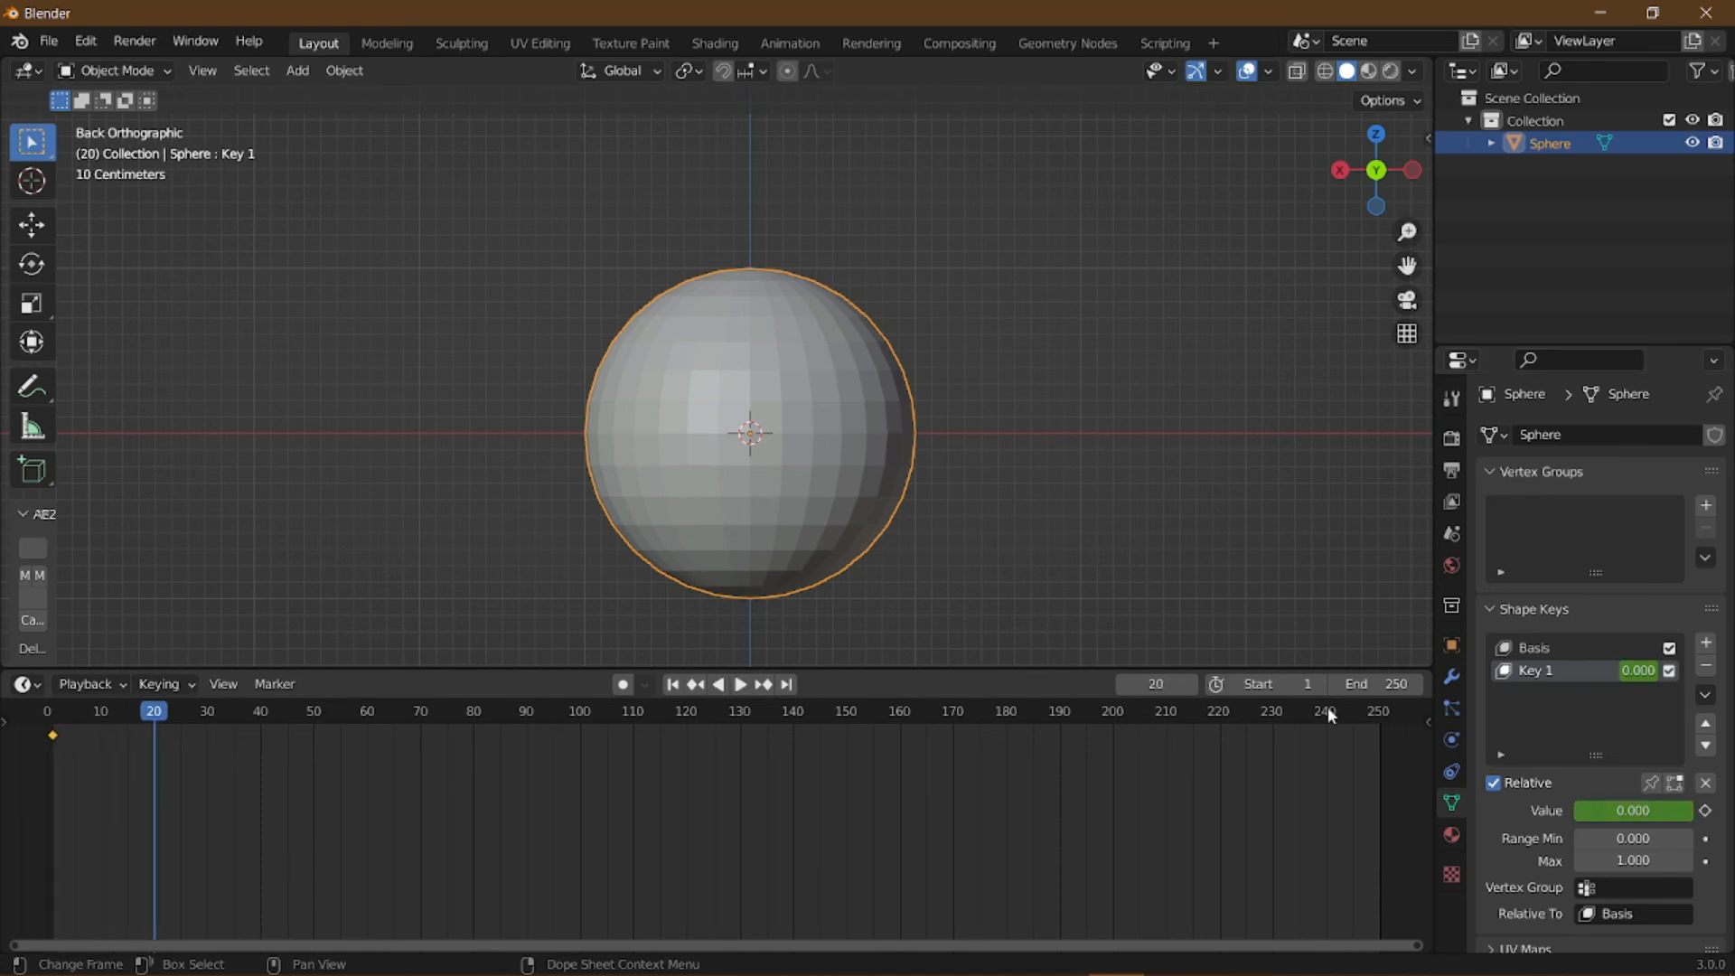
pyautogui.moveTo(1634, 810)
pyautogui.mouseDown()
pyautogui.moveTo(1700, 810)
pyautogui.moveTo(1639, 813)
pyautogui.mouseUp()
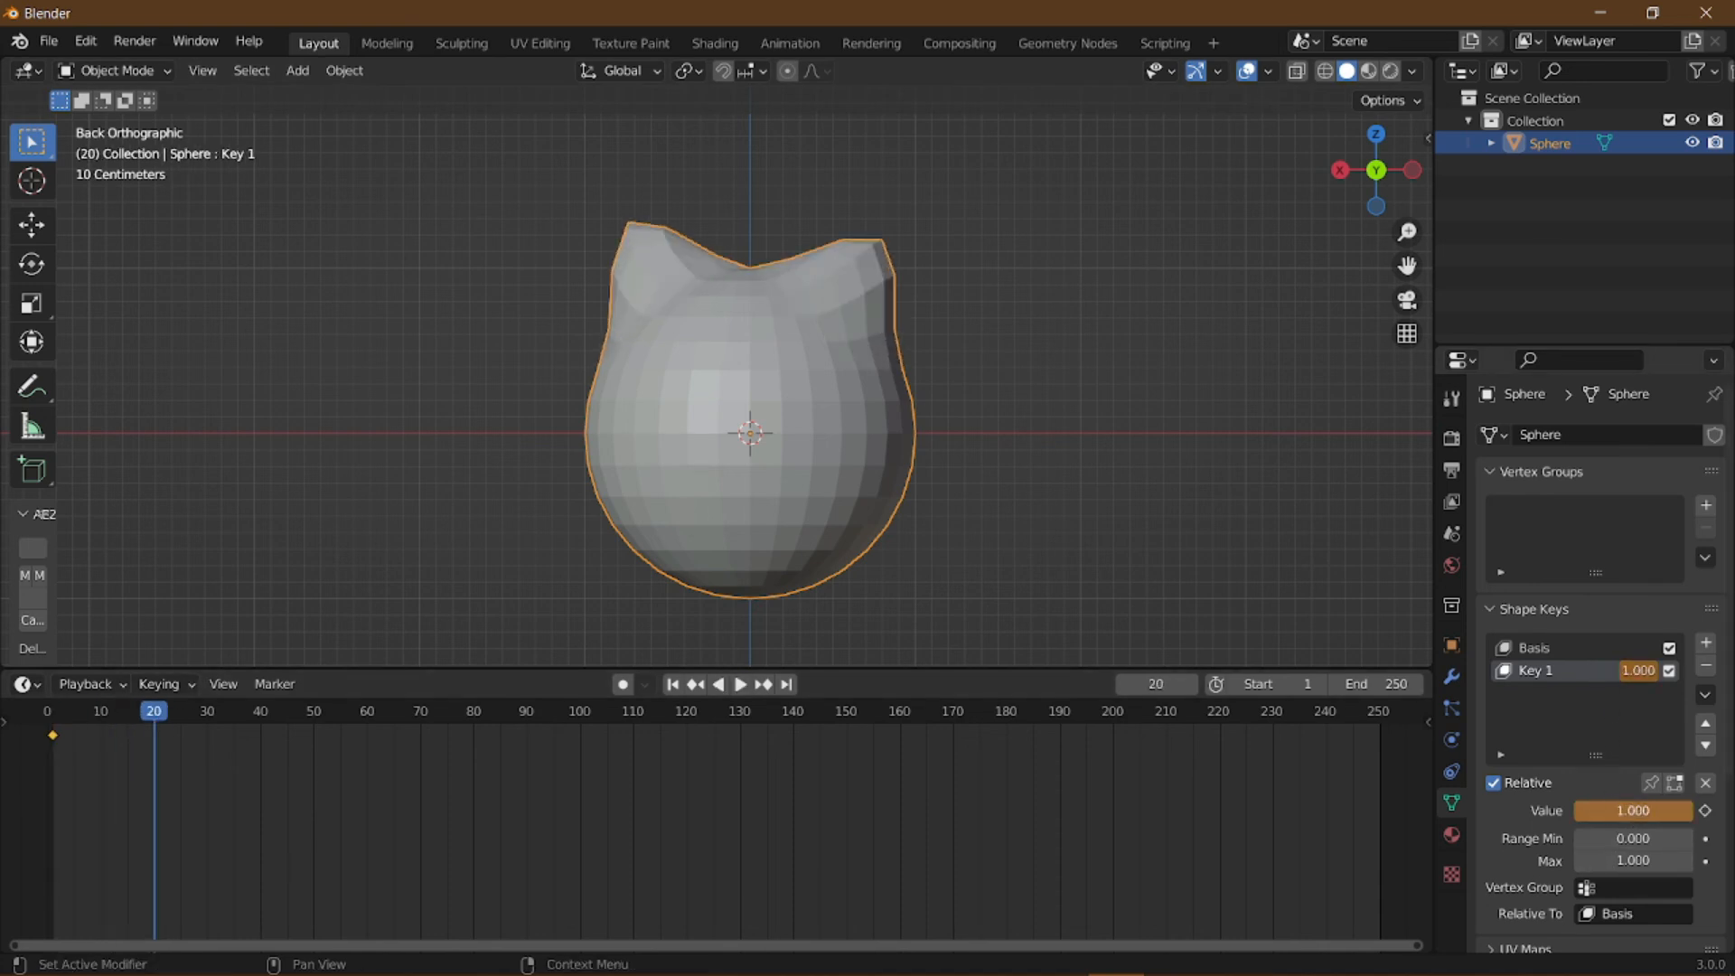
pyautogui.press('i')
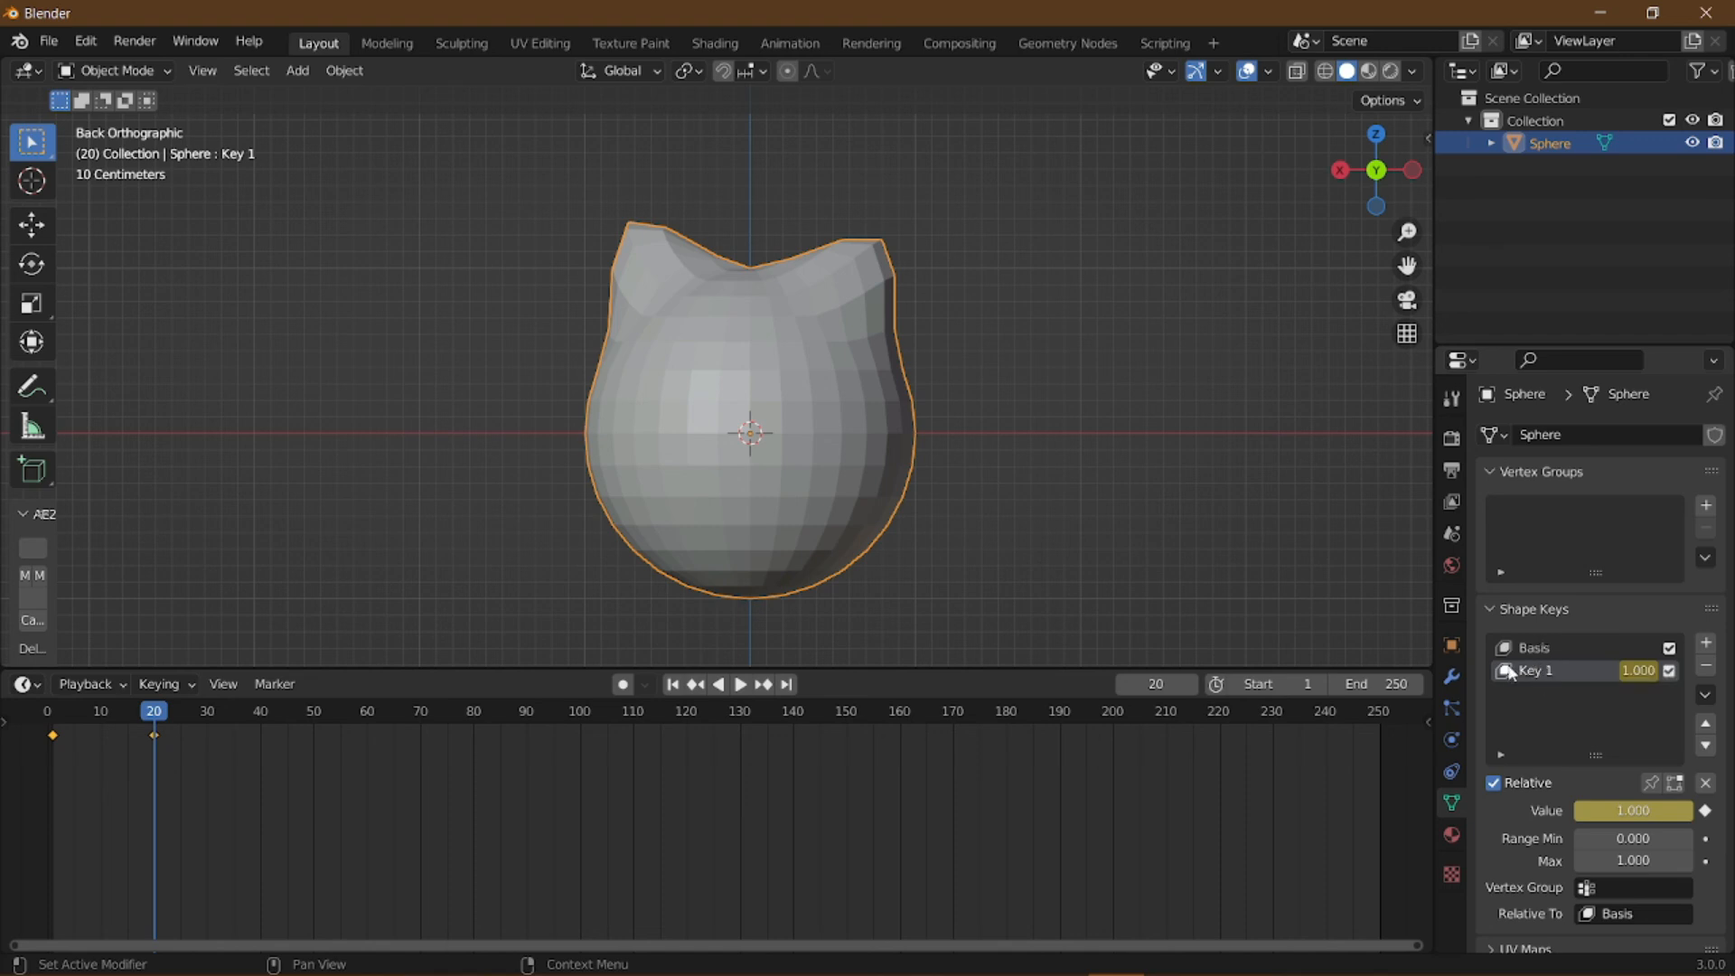
# Play the sphere's shape key animation from the beginning of the timeline
pyautogui.moveTo(153, 712); pyautogui.dragTo(1395, 687)
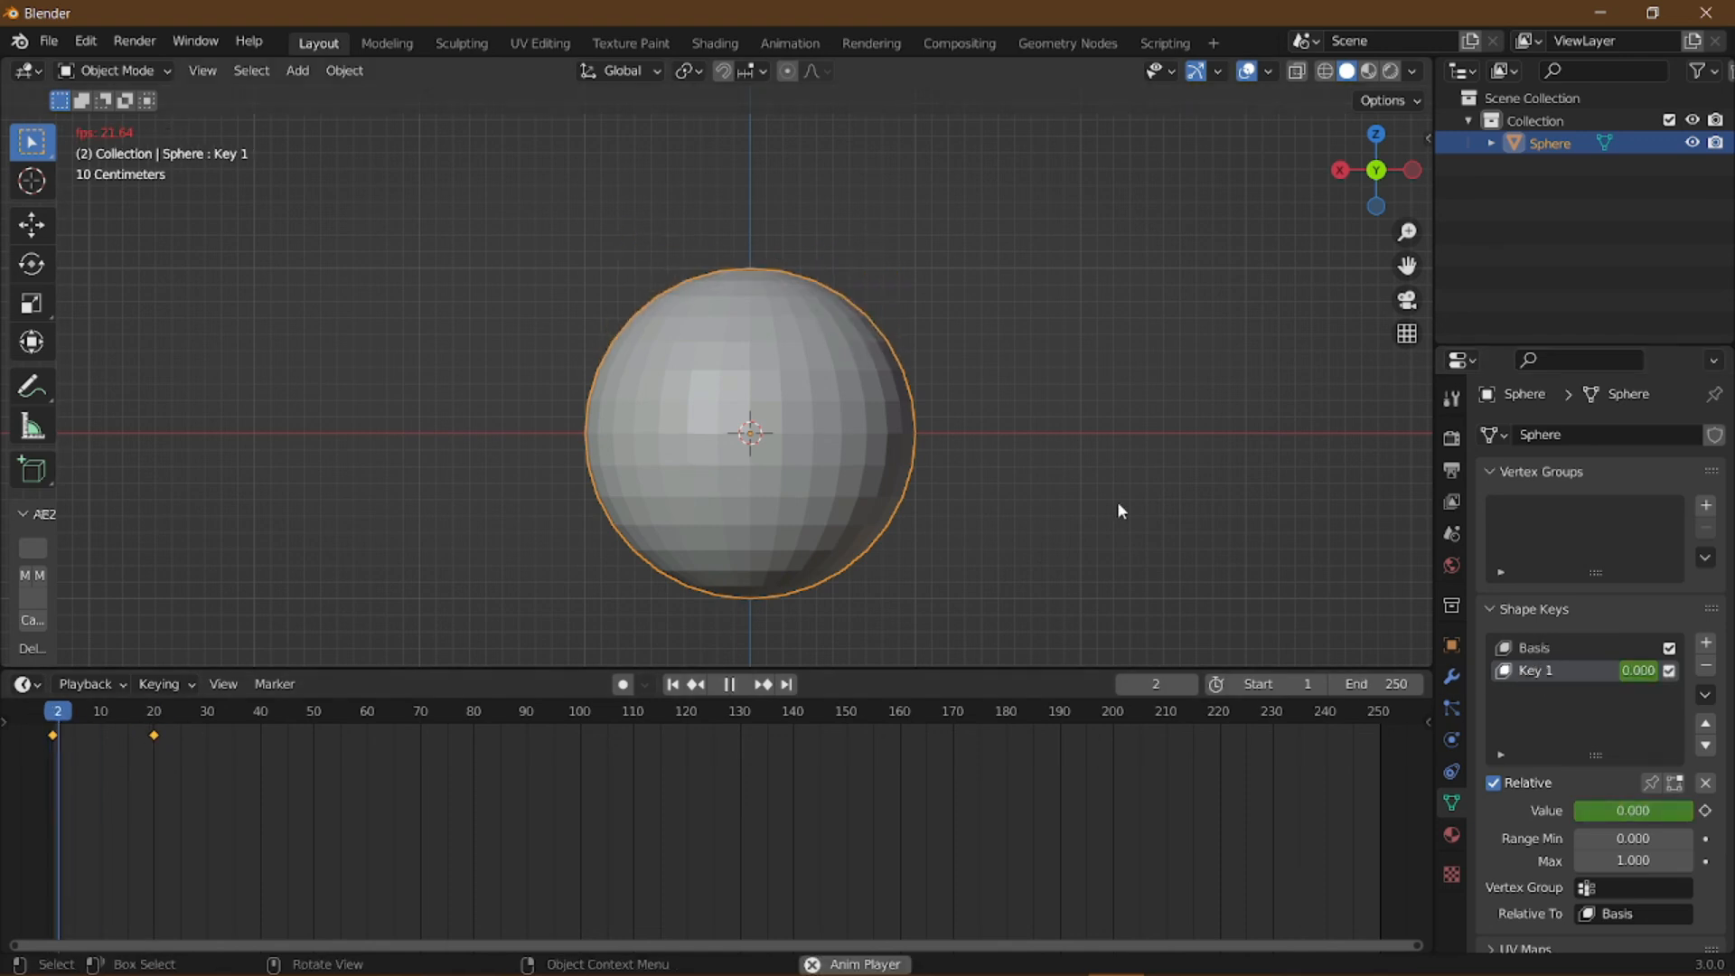
pyautogui.press('space')
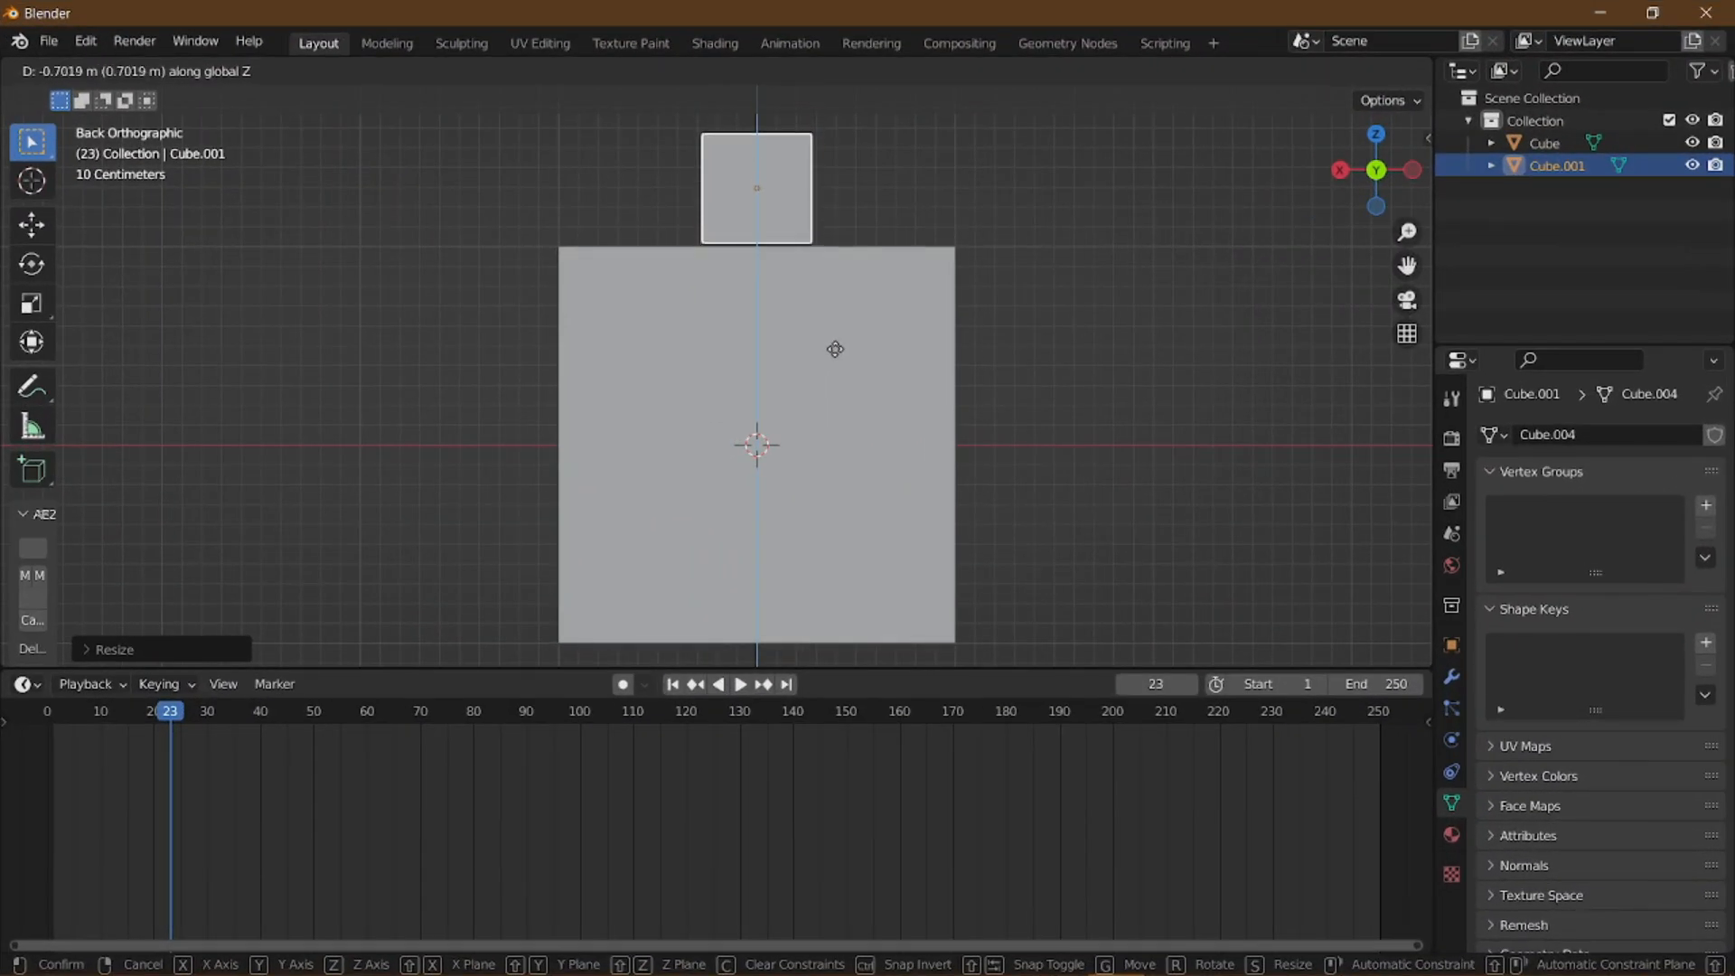
# Place the small cube just above the large cube, and parent it to the large cube using Object (Keep Transform)
pyautogui.click(866, 318)
pyautogui.moveTo(866, 318); pyautogui.dragTo(759, 356, button='middle')
pyautogui.click(792, 365)
pyautogui.scroll(3, 802, 333)
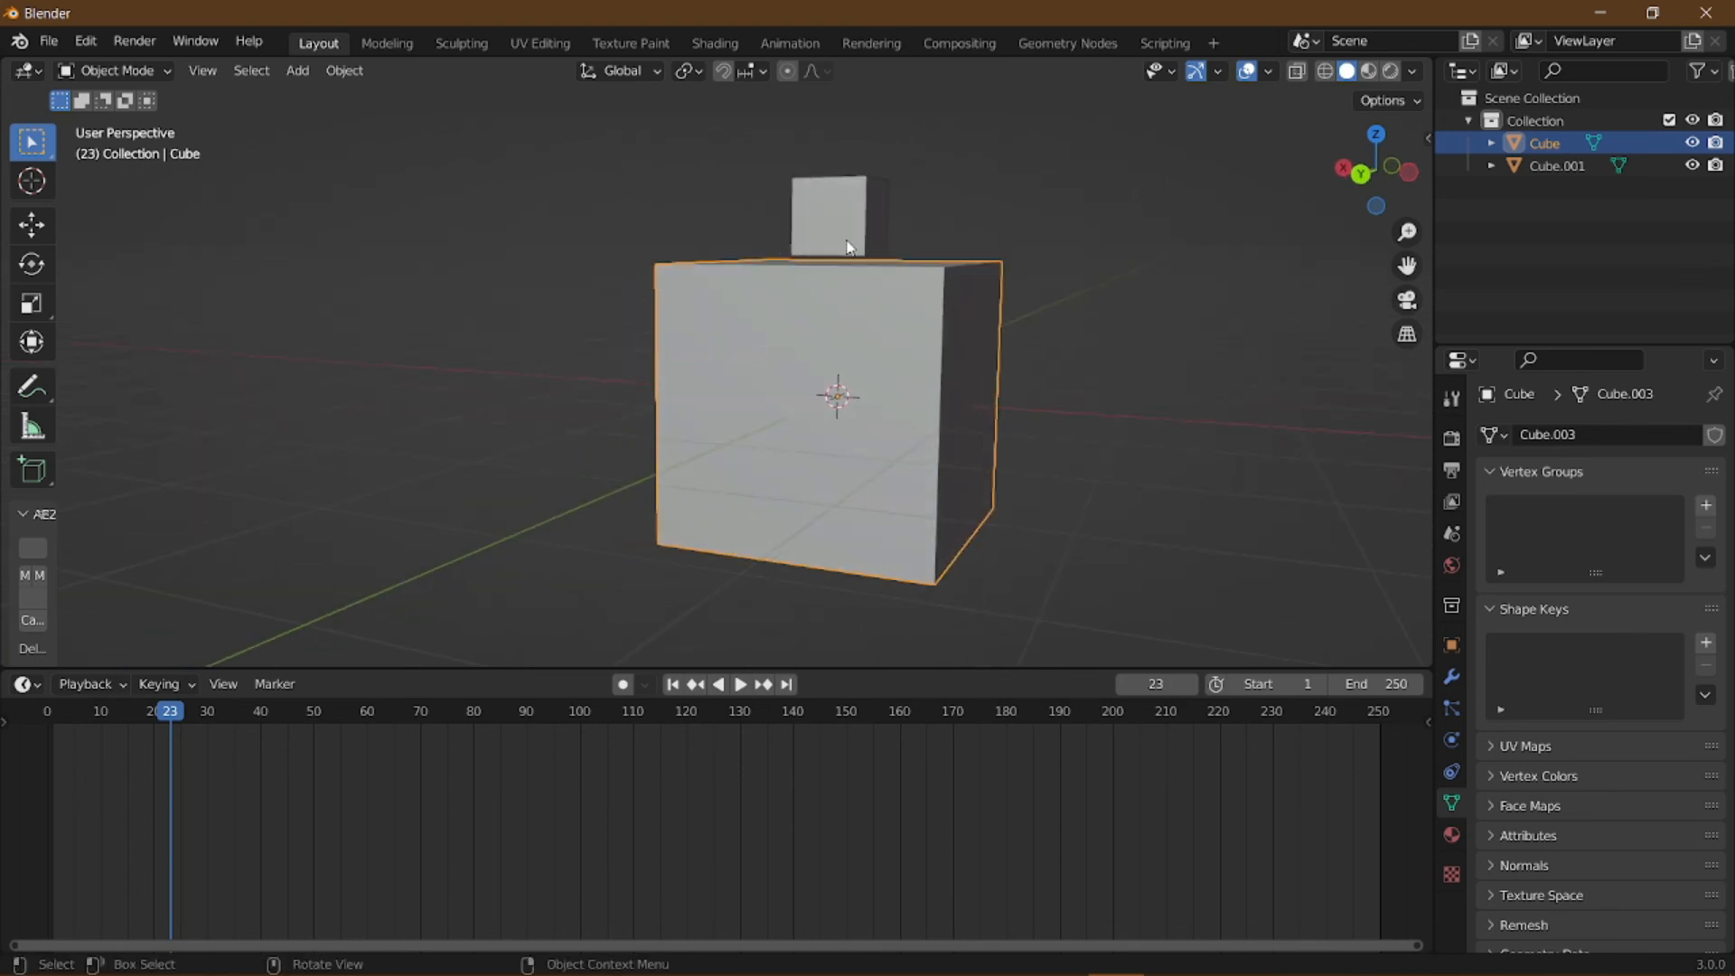
pyautogui.keyDown('shift'); pyautogui.click(832, 217); pyautogui.keyUp('shift')
pyautogui.keyDown('shift'); pyautogui.click(857, 404); pyautogui.keyUp('shift')
pyautogui.hotkey('ctrl', 'p')
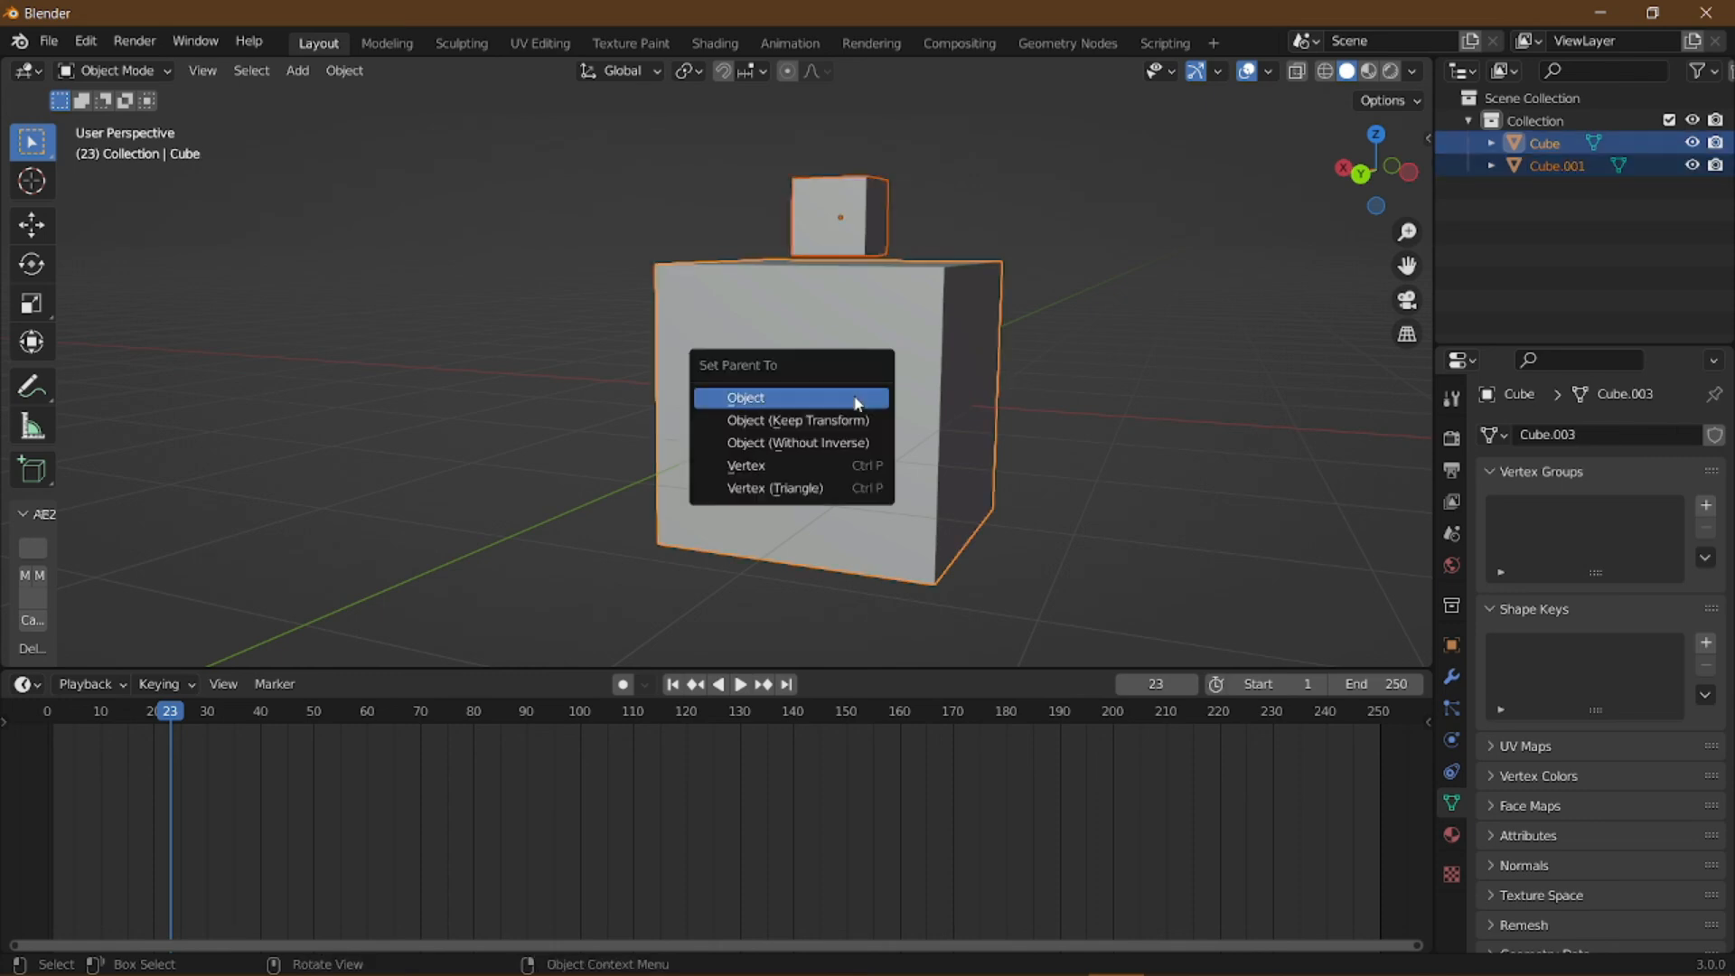
pyautogui.click(840, 422)
pyautogui.click(591, 242)
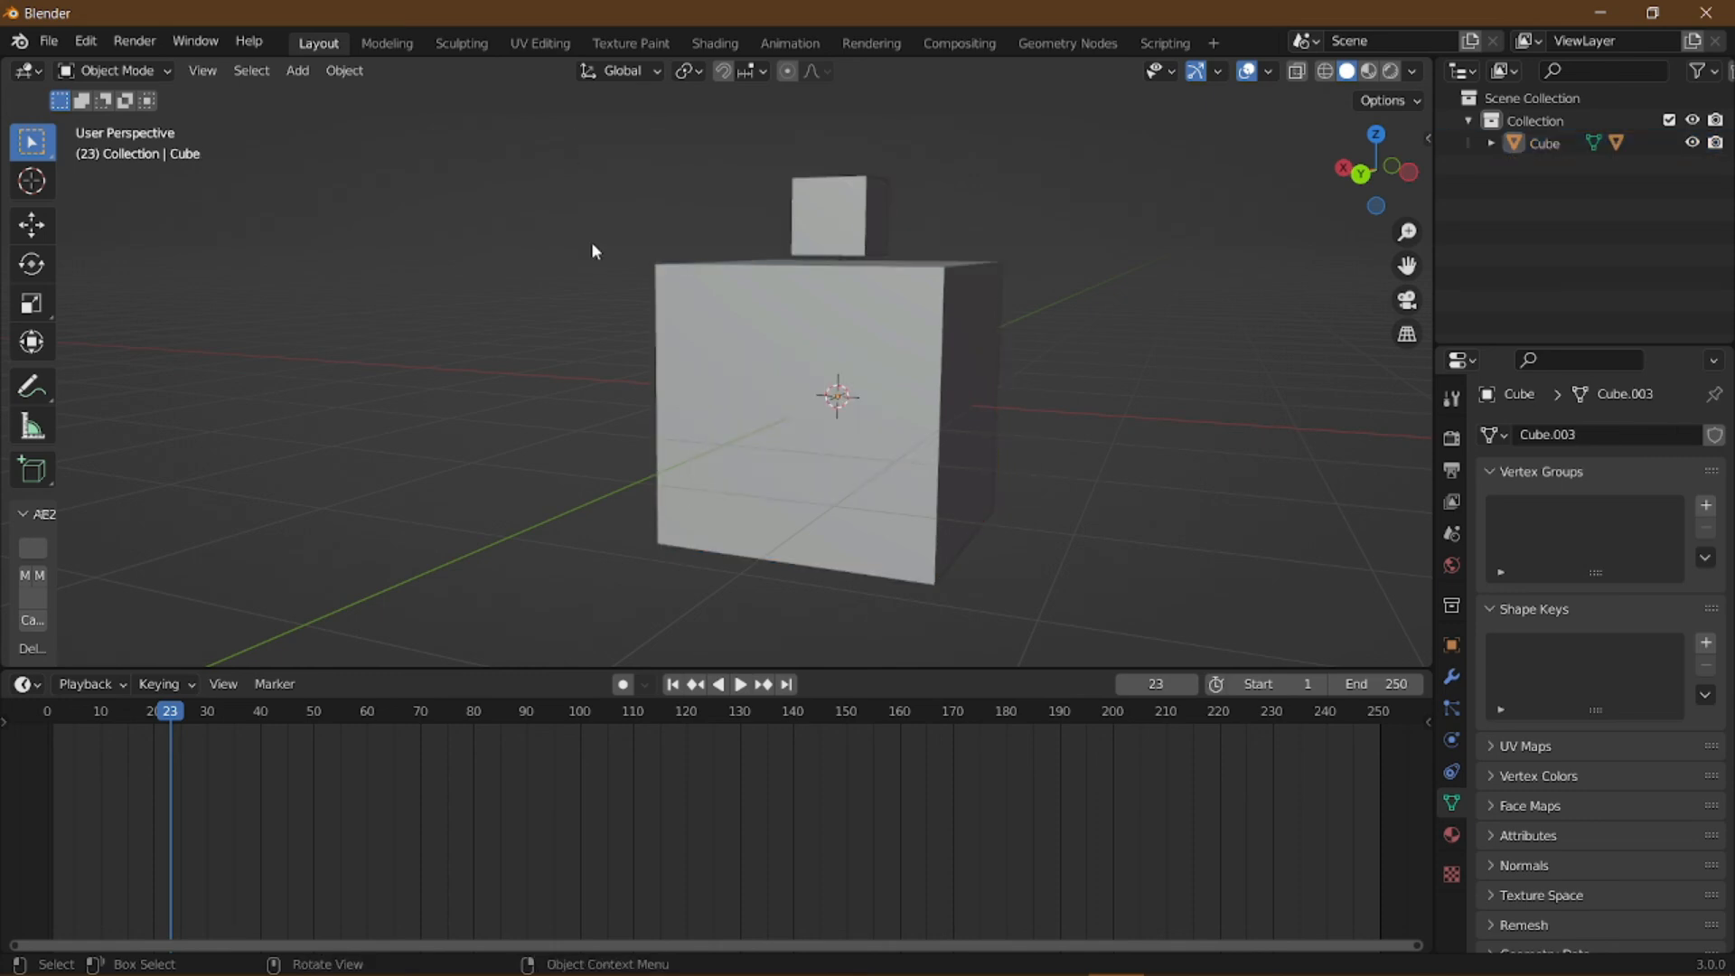
# In the back orthographic view, move the large parent cube about 0.55 m toward negative X and slightly upward
pyautogui.moveTo(591, 242); pyautogui.dragTo(665, 277, button='middle')
pyautogui.click(693, 351)
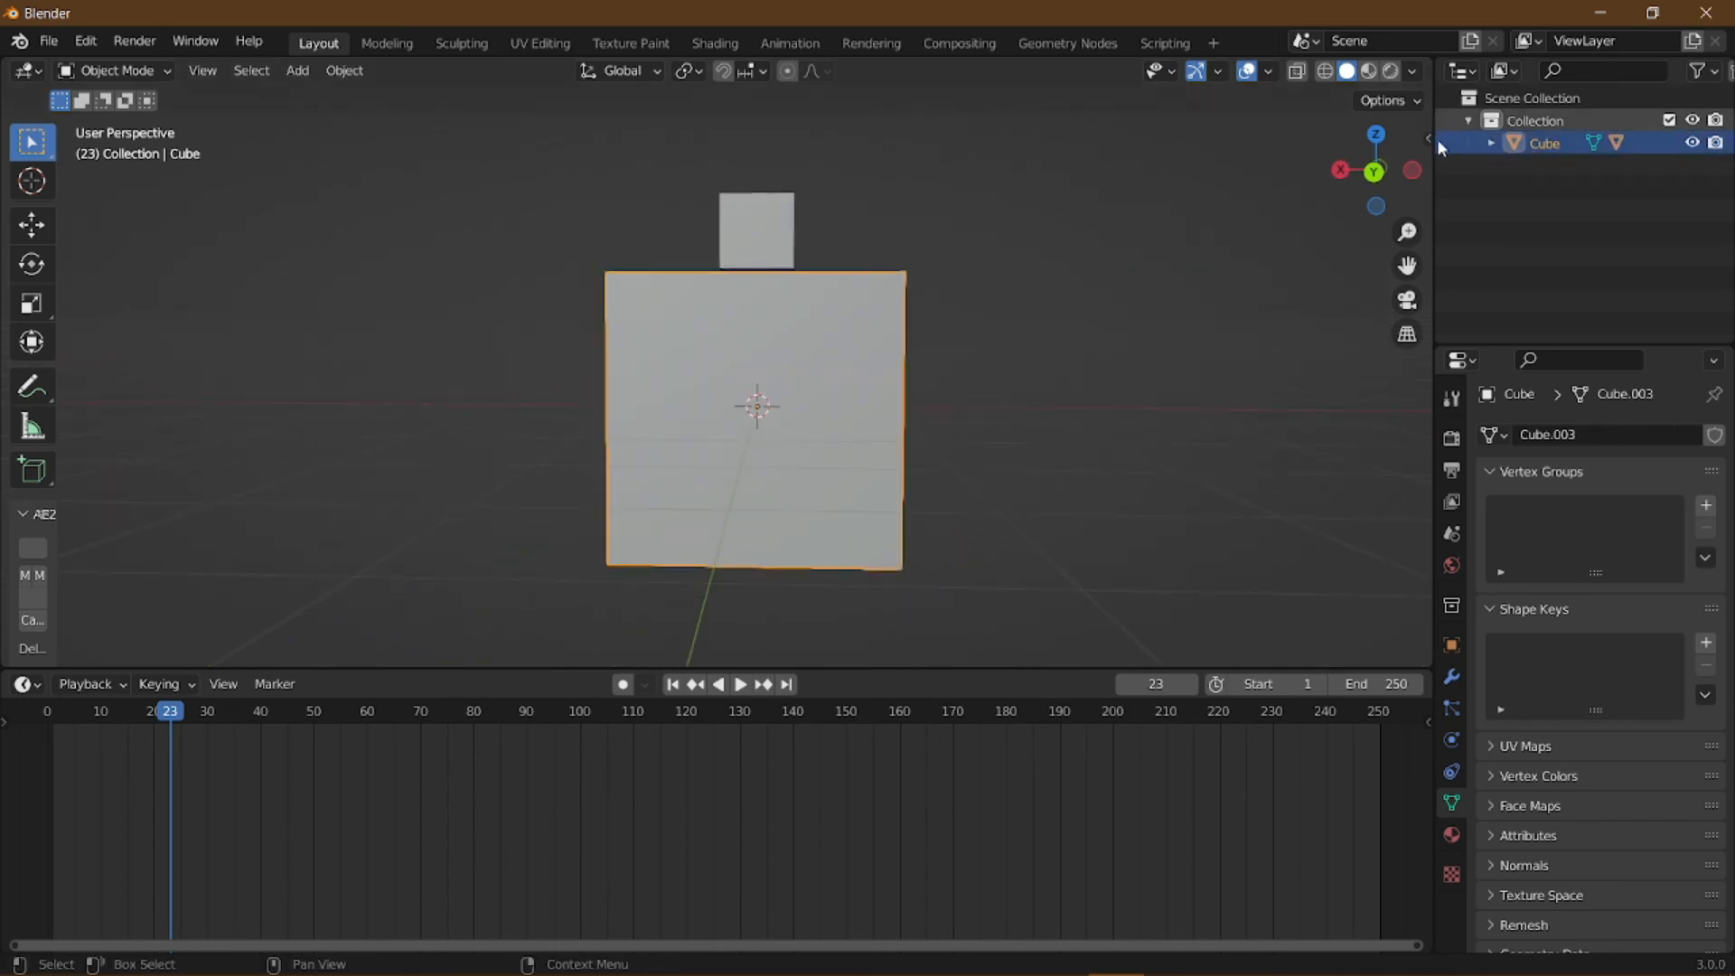
pyautogui.click(1375, 172)
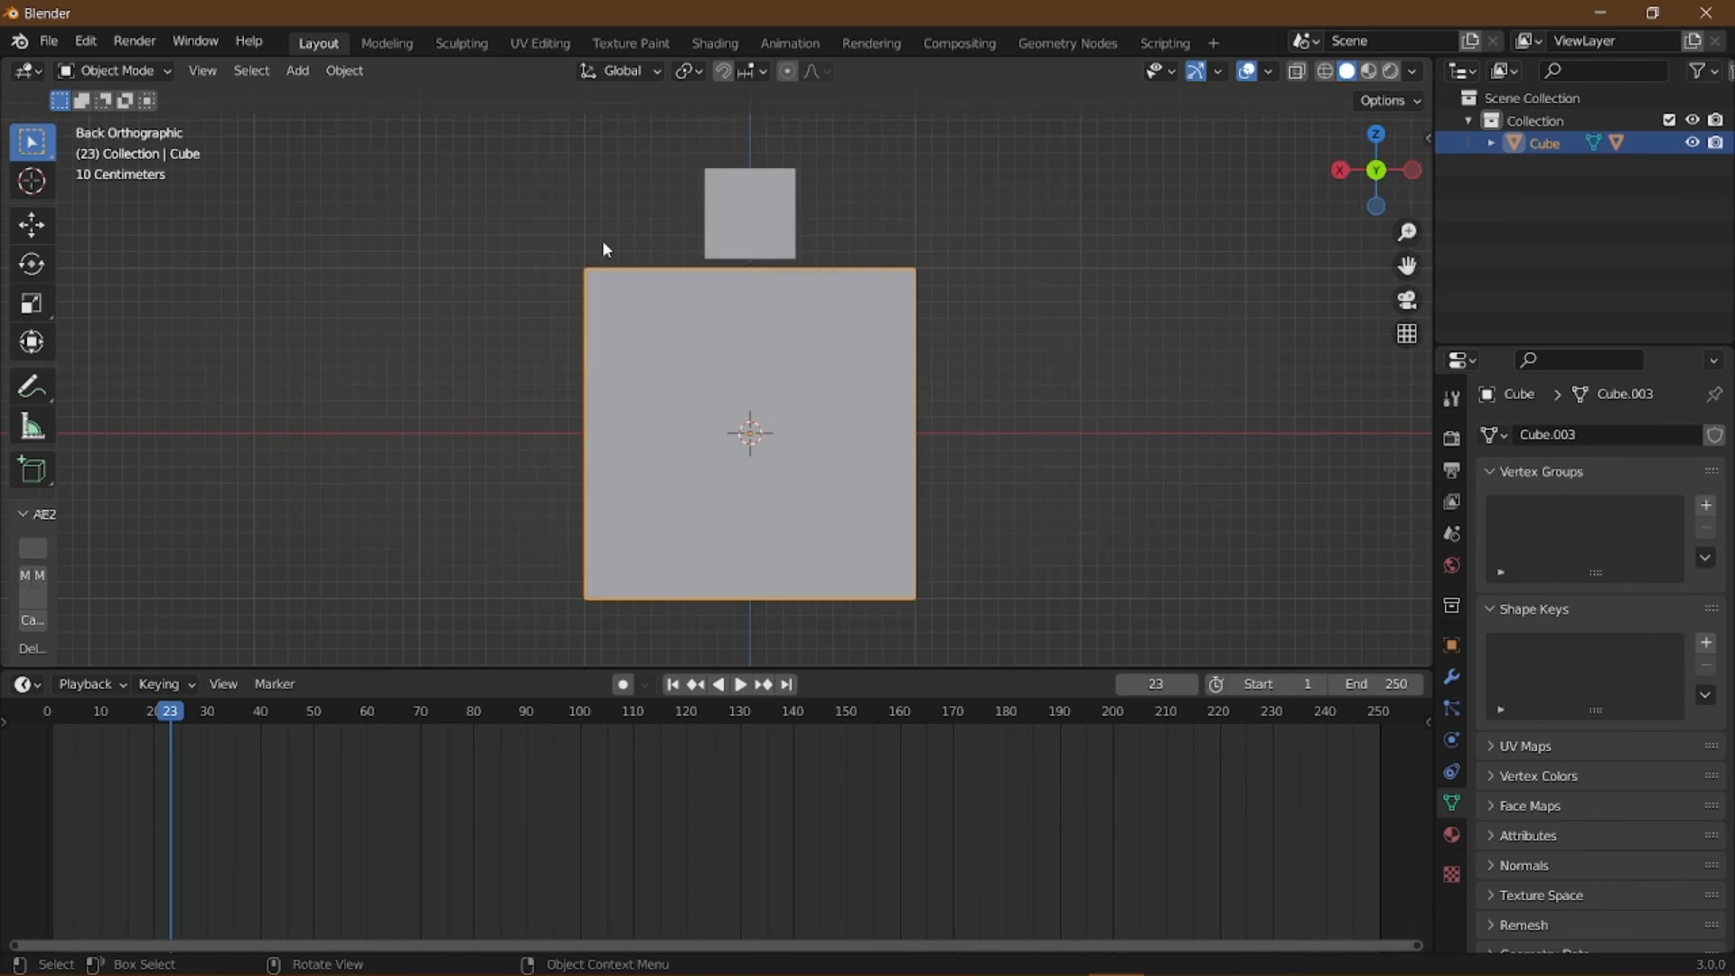
pyautogui.press('g')
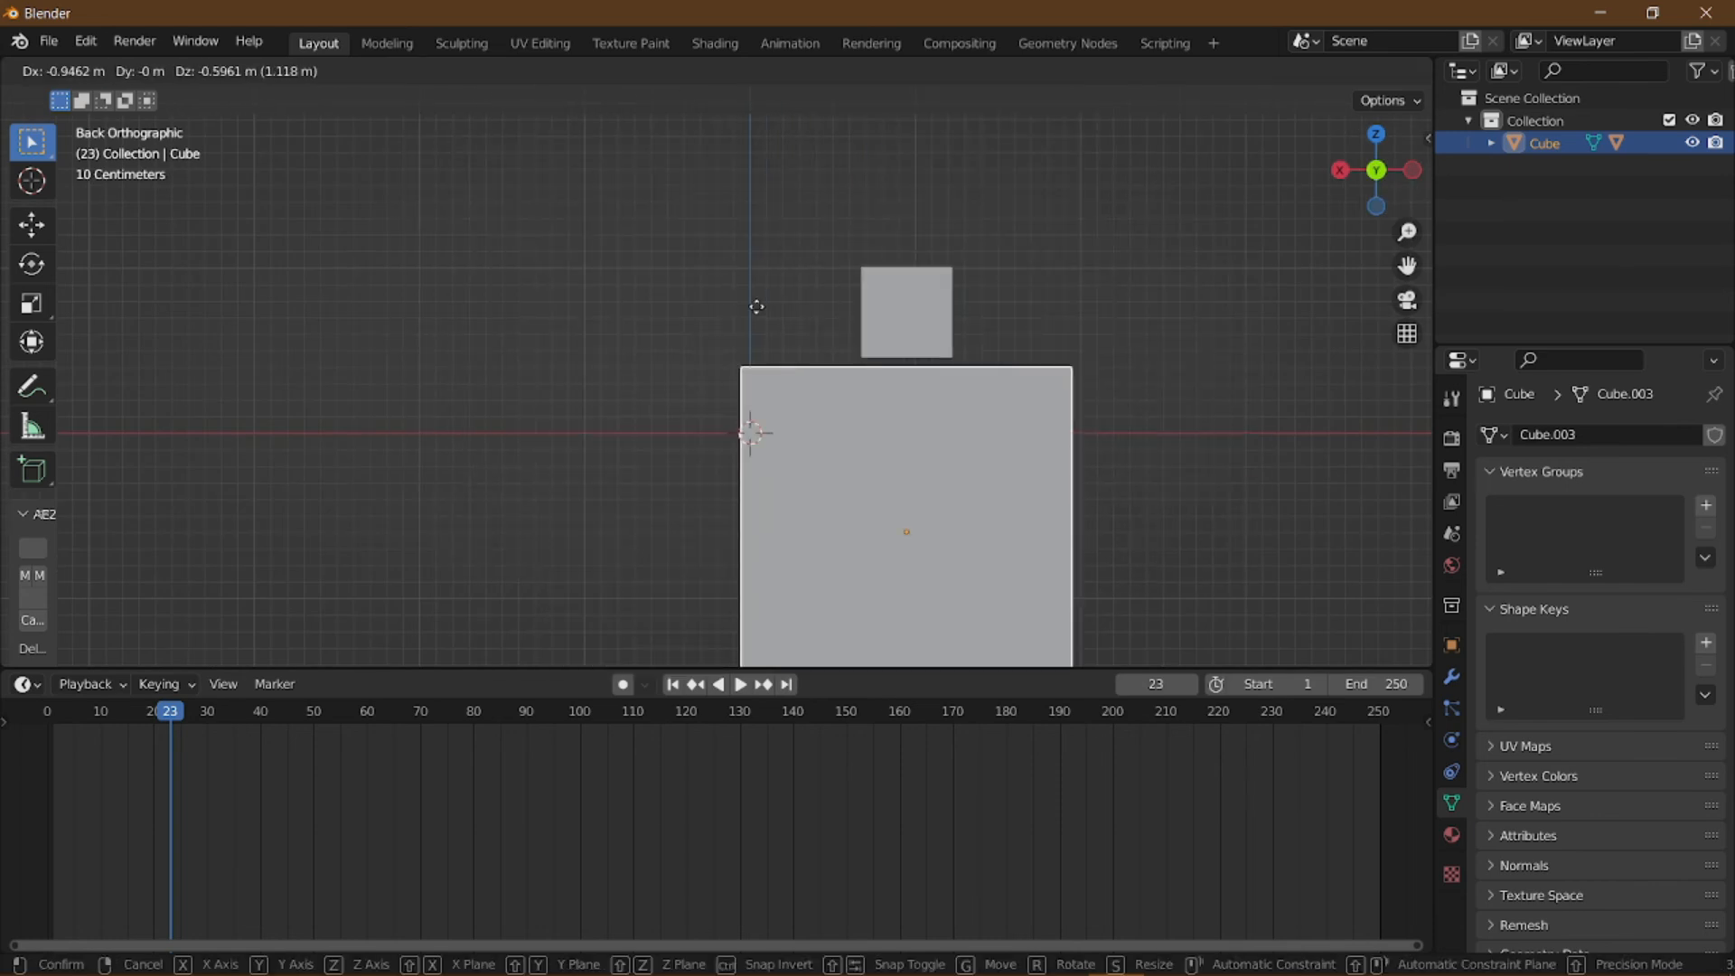
pyautogui.click(696, 235)
# Try rotating the large parent cube in the back view to test the parenting, leaving the large cube selected
pyautogui.press('r')
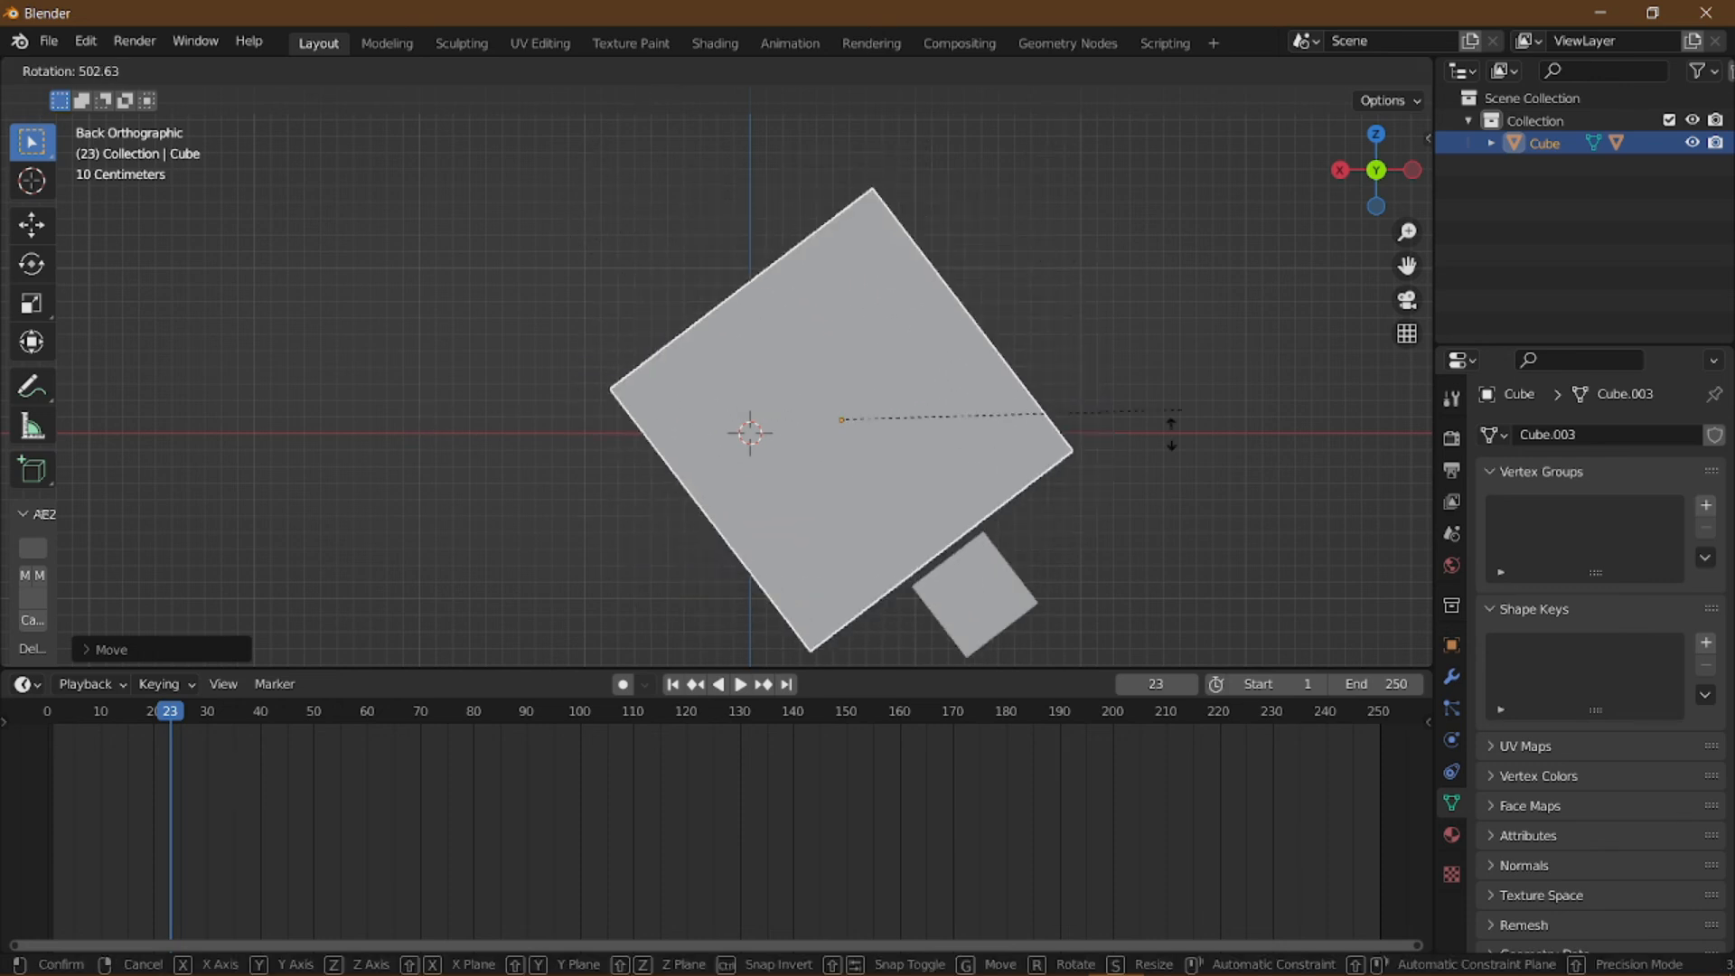
pyautogui.press('Escape')
pyautogui.click(860, 231)
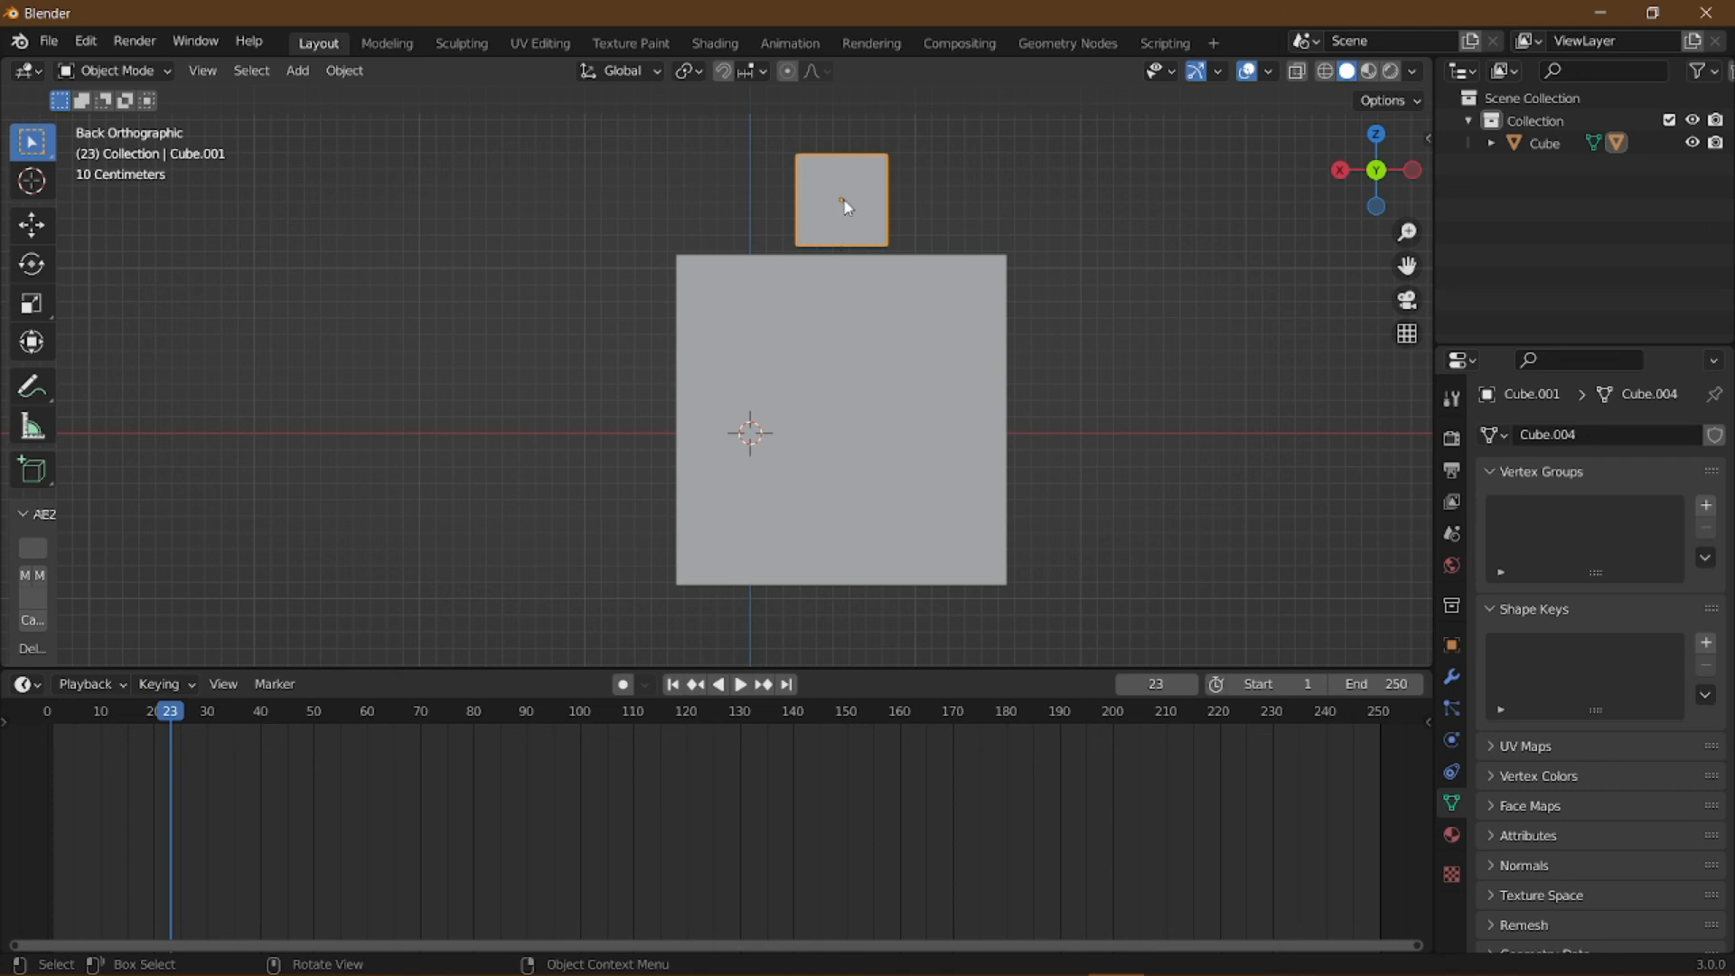
pyautogui.click(954, 363)
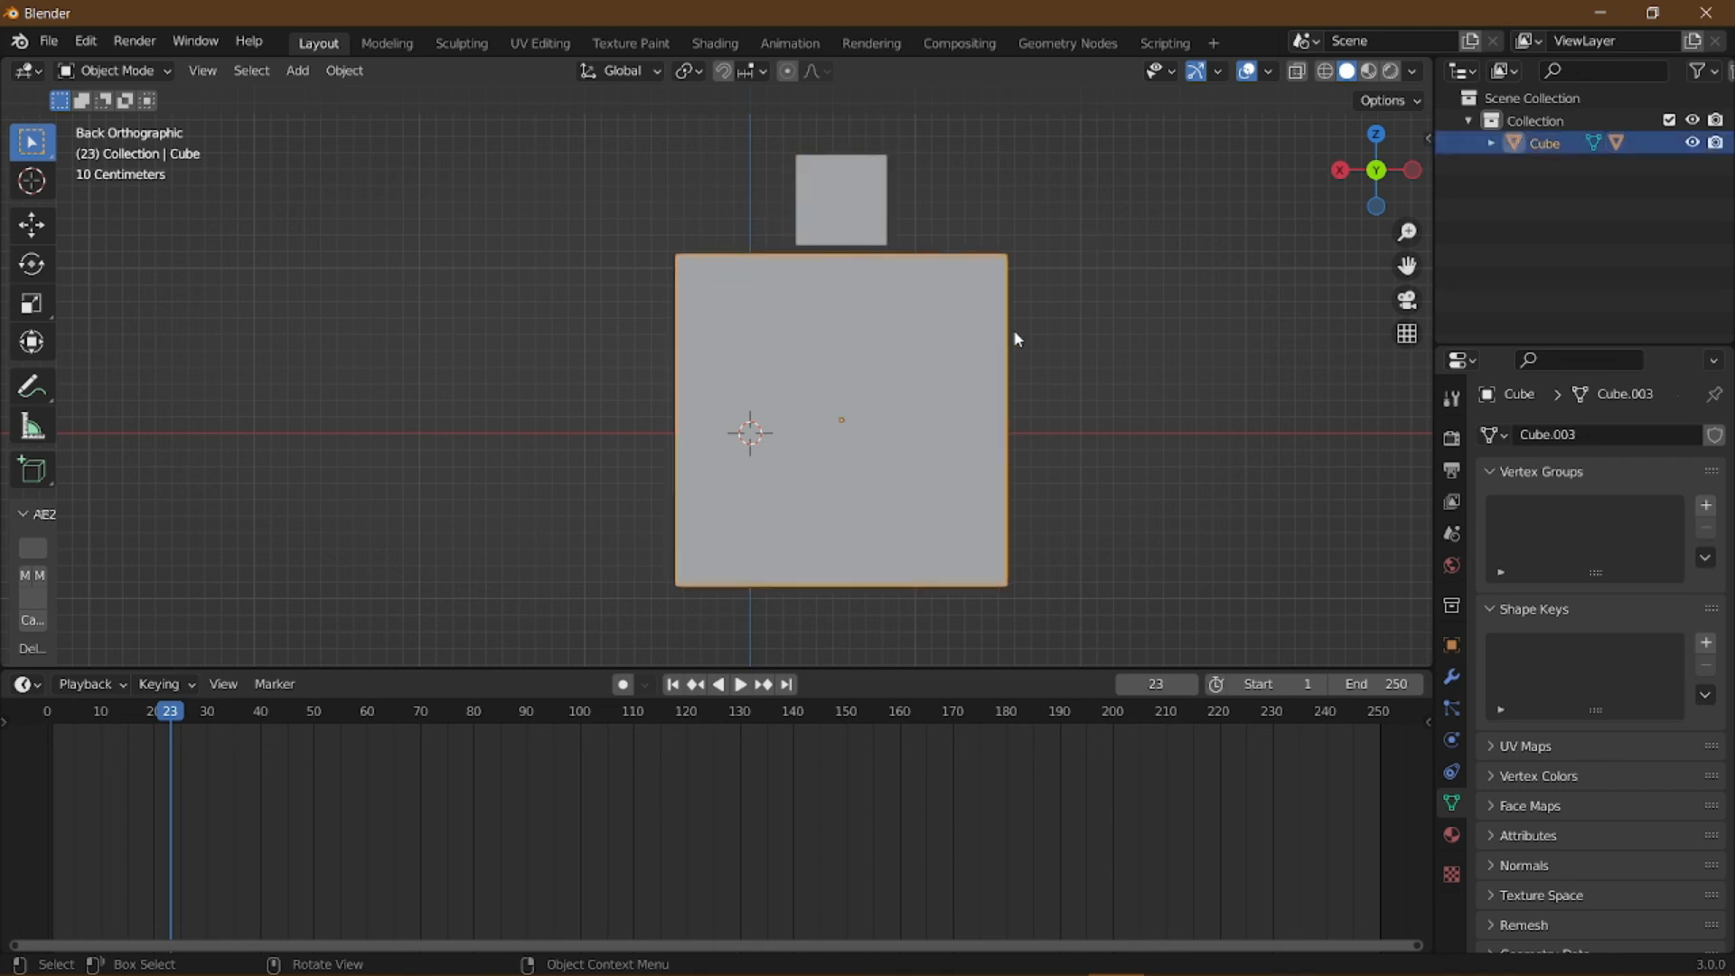